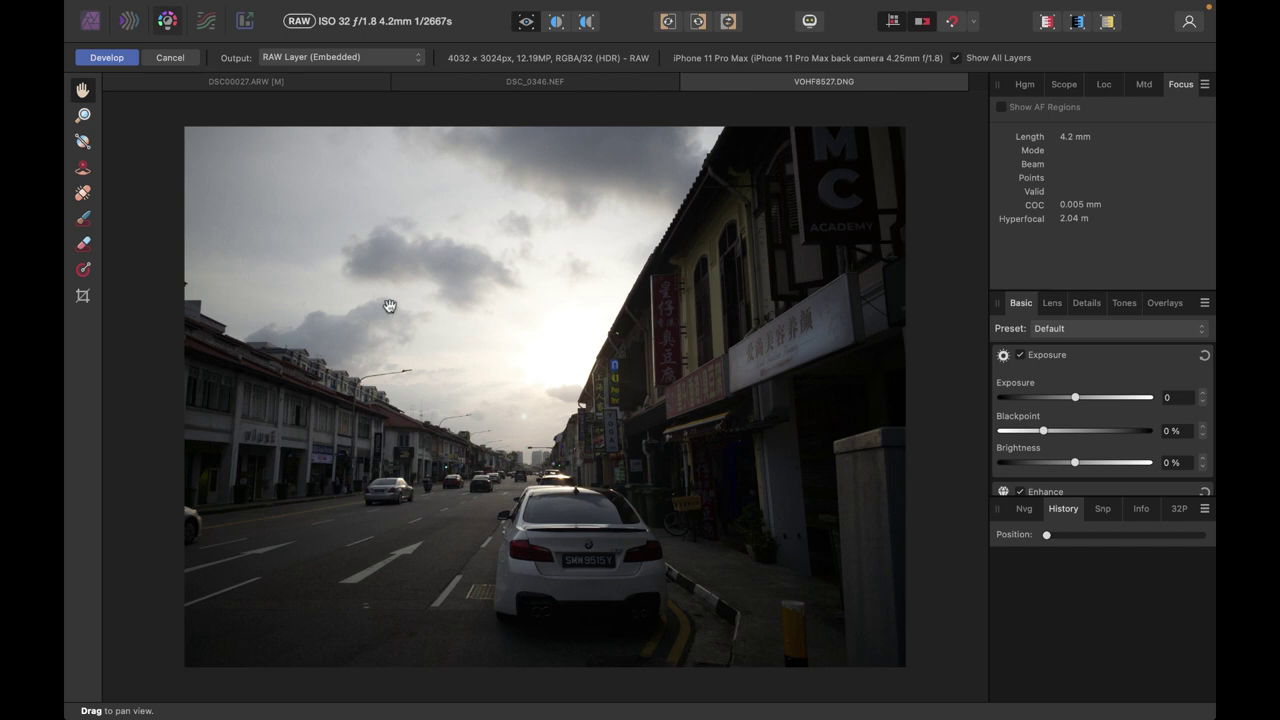
# Step: Try raising the photo's exposure to 1.992 and reset it to 0
pyautogui.scroll(-2, 516, 396)
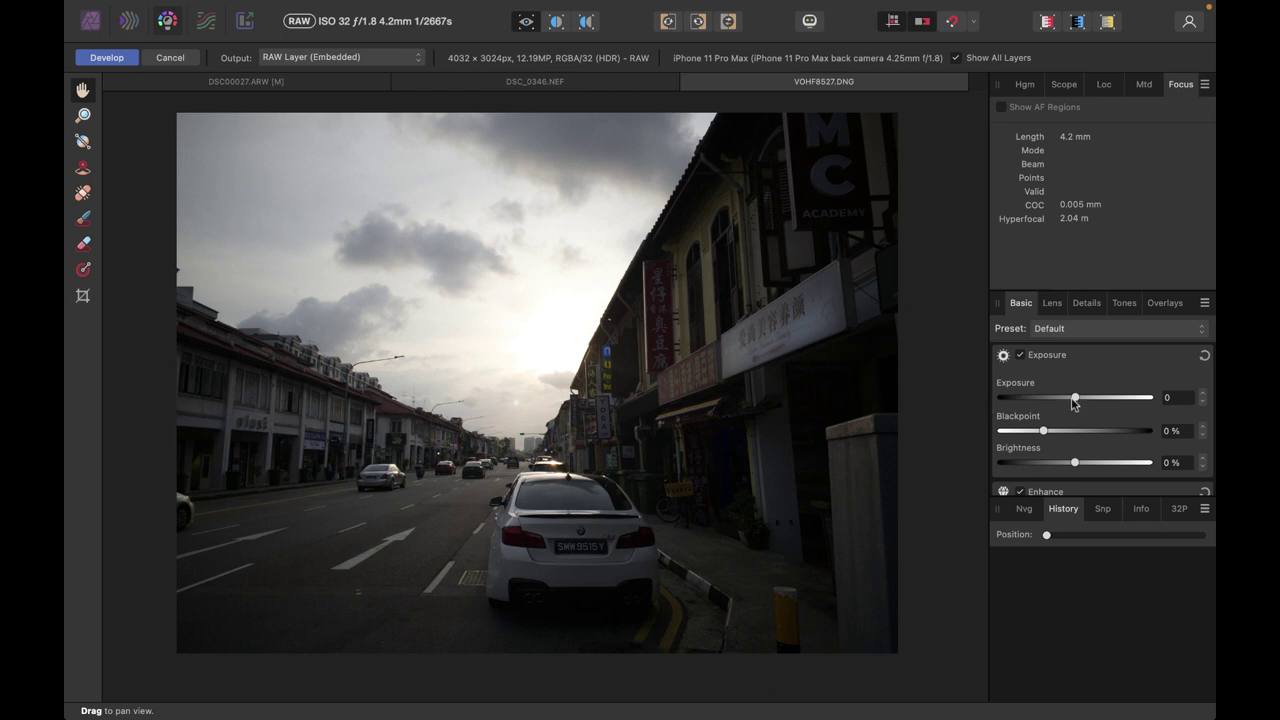
pyautogui.moveTo(1073, 399); pyautogui.dragTo(1104, 399)
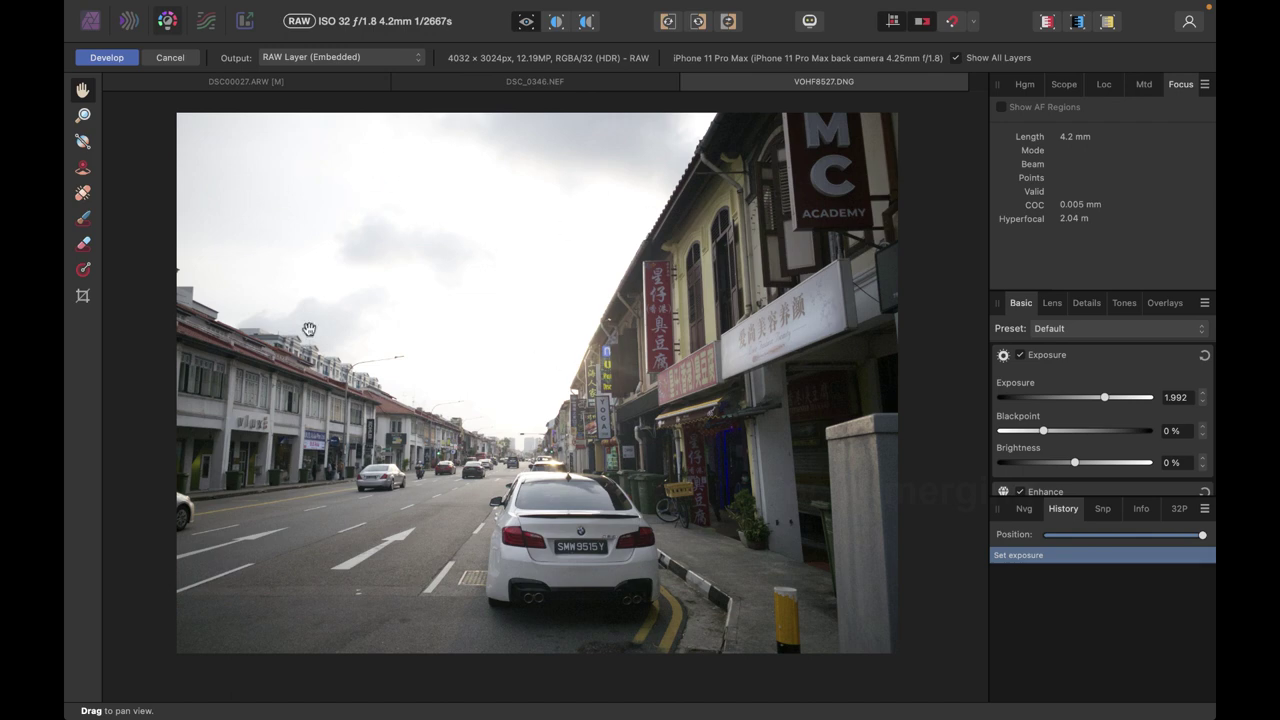
pyautogui.doubleClick(1097, 403)
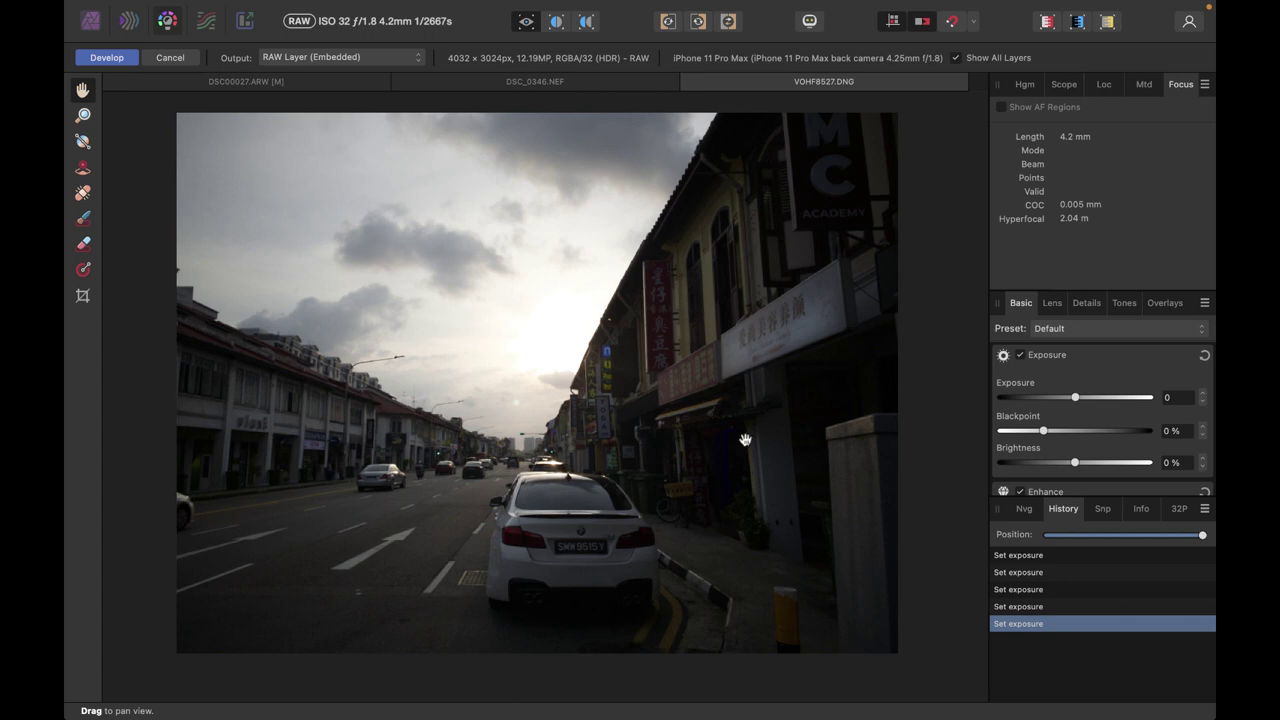
# Step: Enable the Shadows & Highlights adjustment for the RAW photo
pyautogui.scroll(-5, 1028, 430)
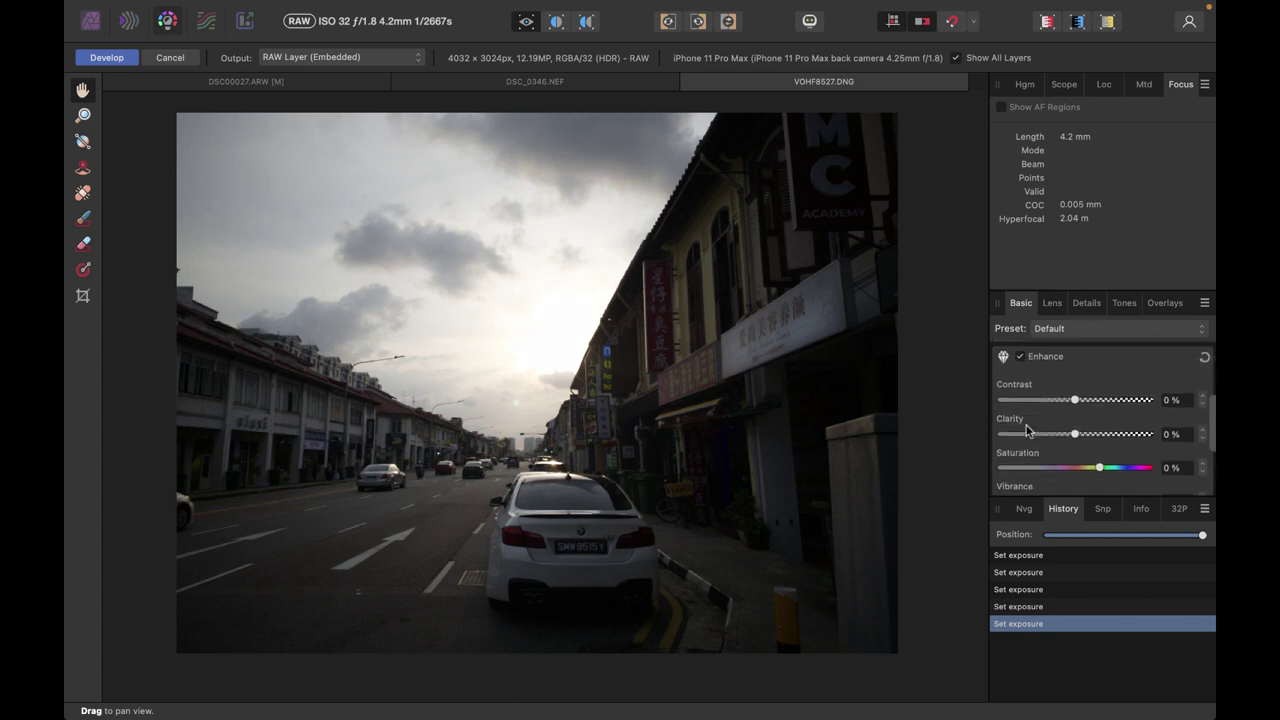
pyautogui.scroll(-4, 1028, 430)
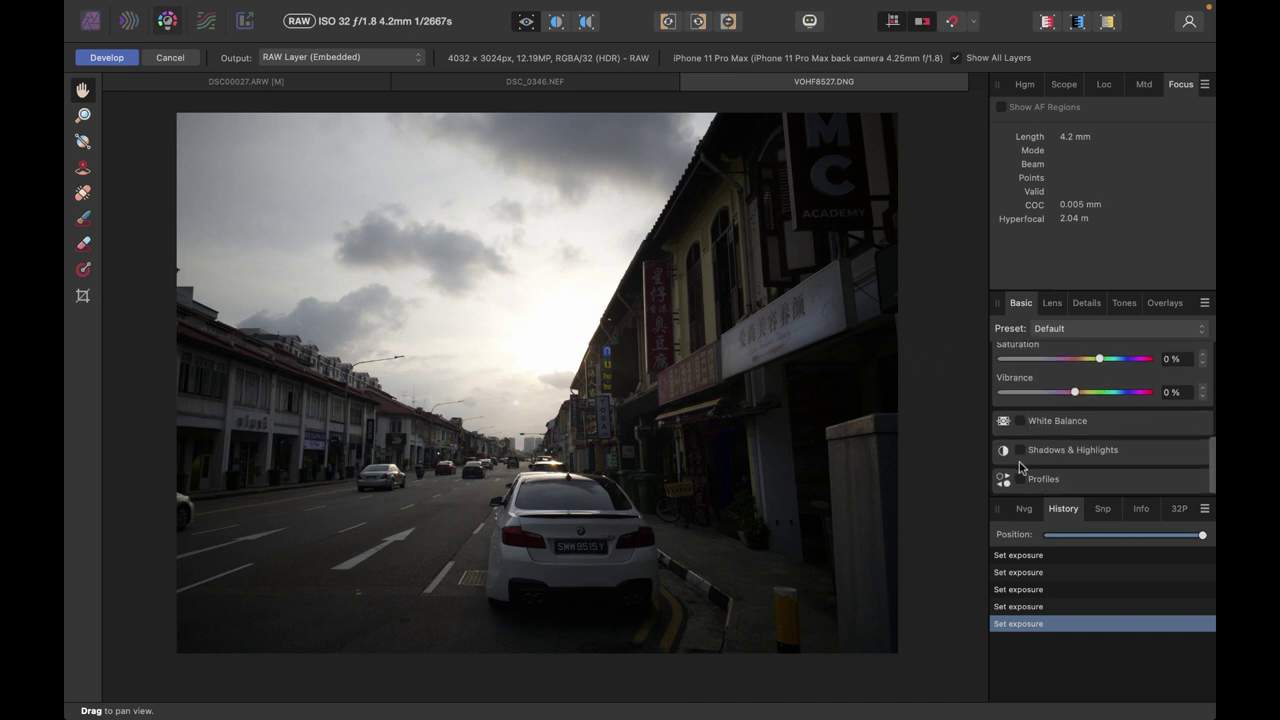
pyautogui.click(1020, 451)
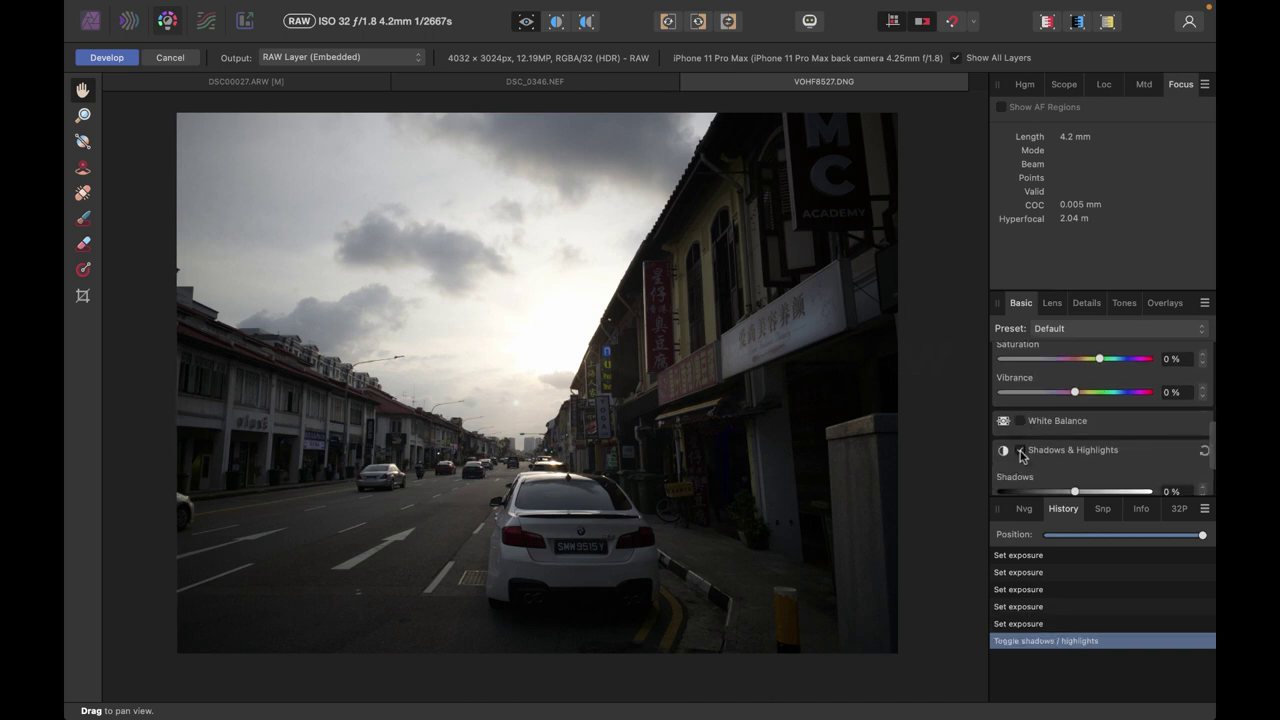
# Step: Try a shadow recovery of 84 %, inspect the photo up close, and reset the shadows to 0 %
pyautogui.scroll(-2, 1074, 420)
pyautogui.moveTo(1075, 418); pyautogui.dragTo(1136, 416)
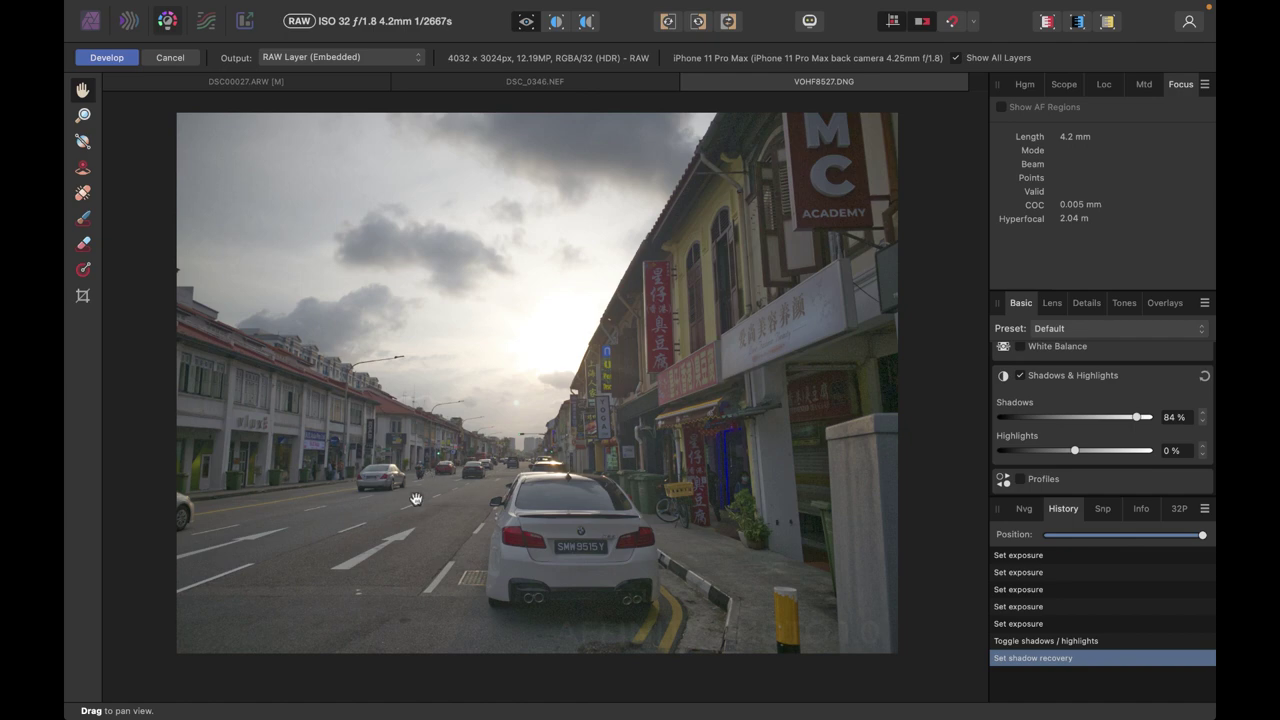
pyautogui.scroll(5, 405, 505)
pyautogui.scroll(-5, 392, 525)
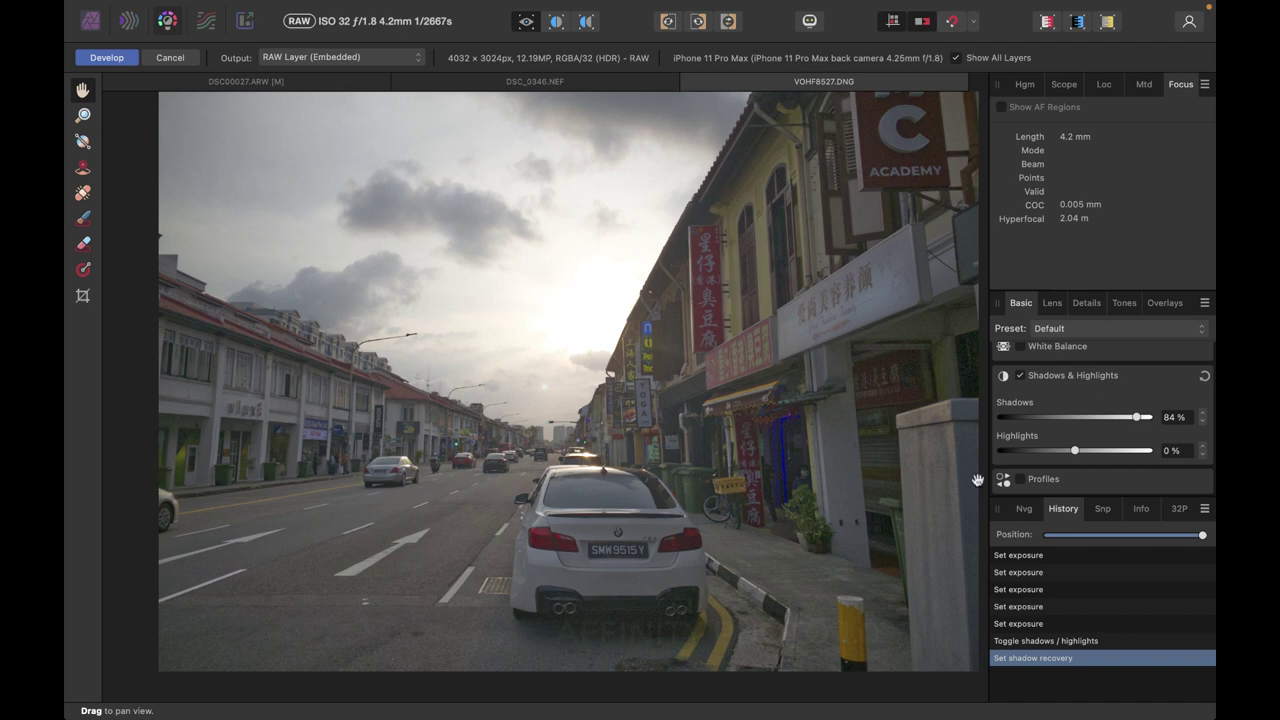
pyautogui.doubleClick(1137, 418)
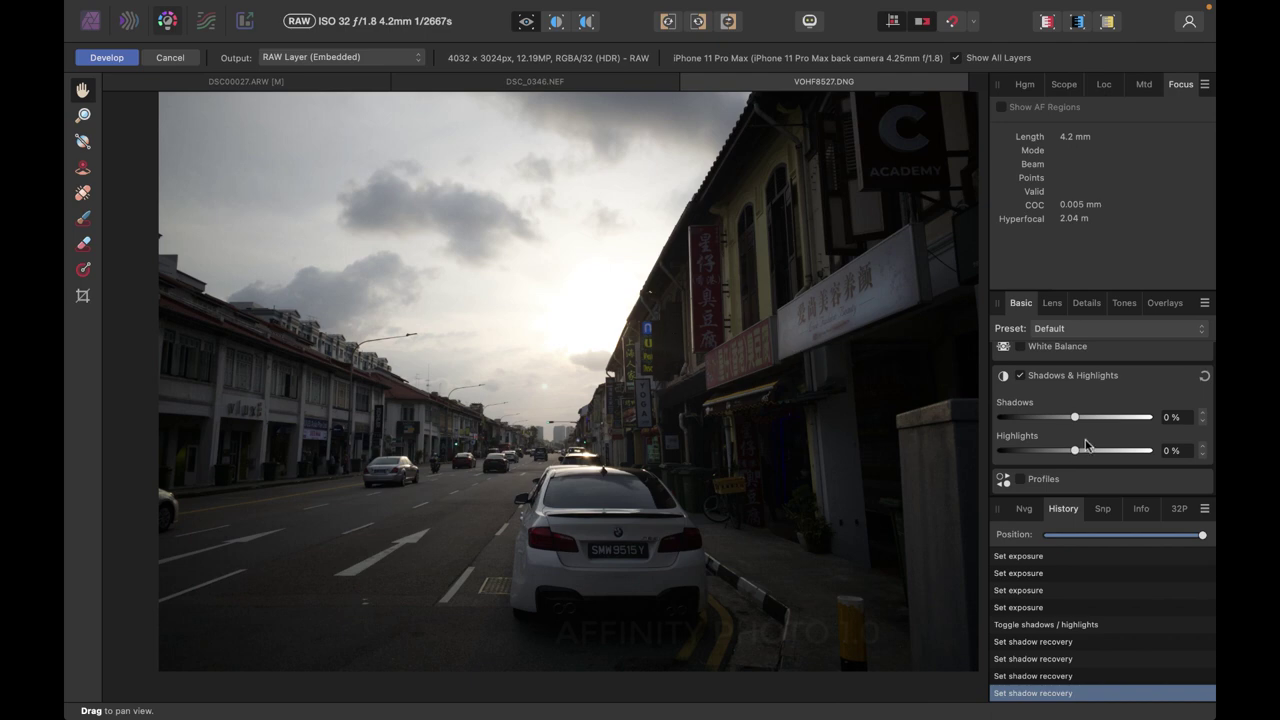
# Step: Set the highlights to -68 % and the shadows to 24 %, and develop the photo
pyautogui.scroll(-1, 1081, 435)
pyautogui.moveTo(1072, 454); pyautogui.dragTo(1025, 458)
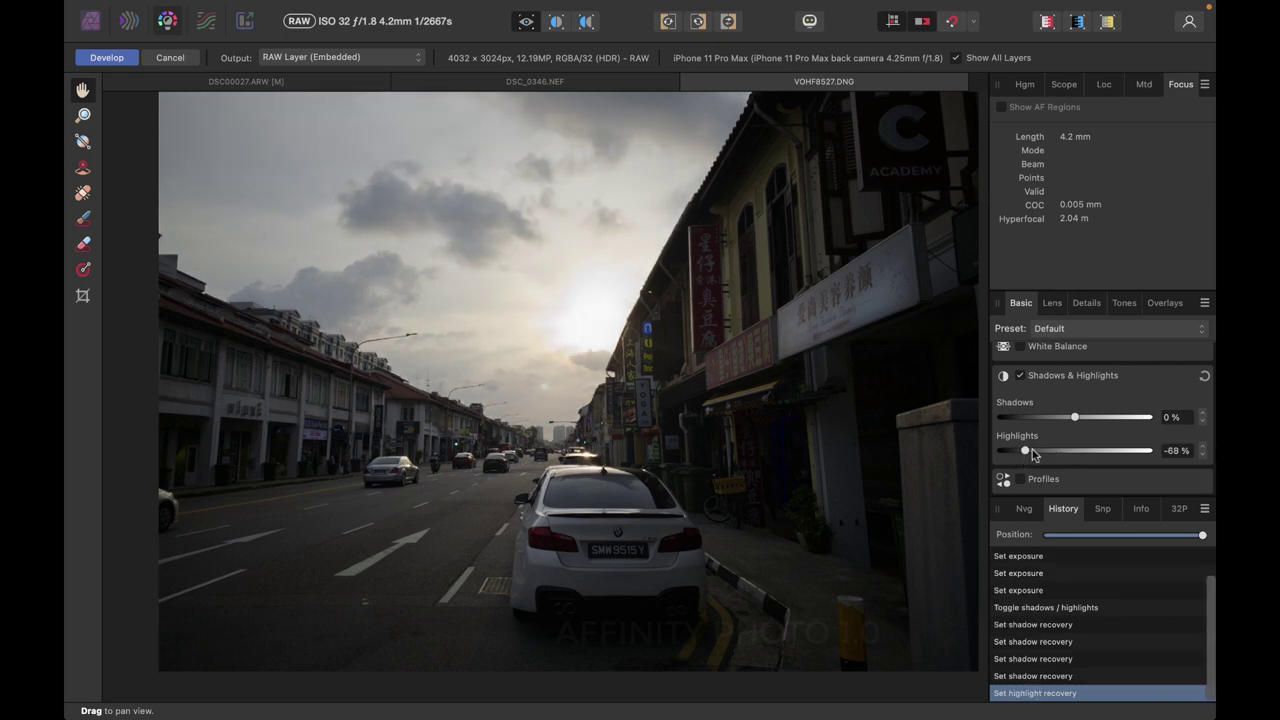
pyautogui.moveTo(1072, 422); pyautogui.dragTo(1092, 422)
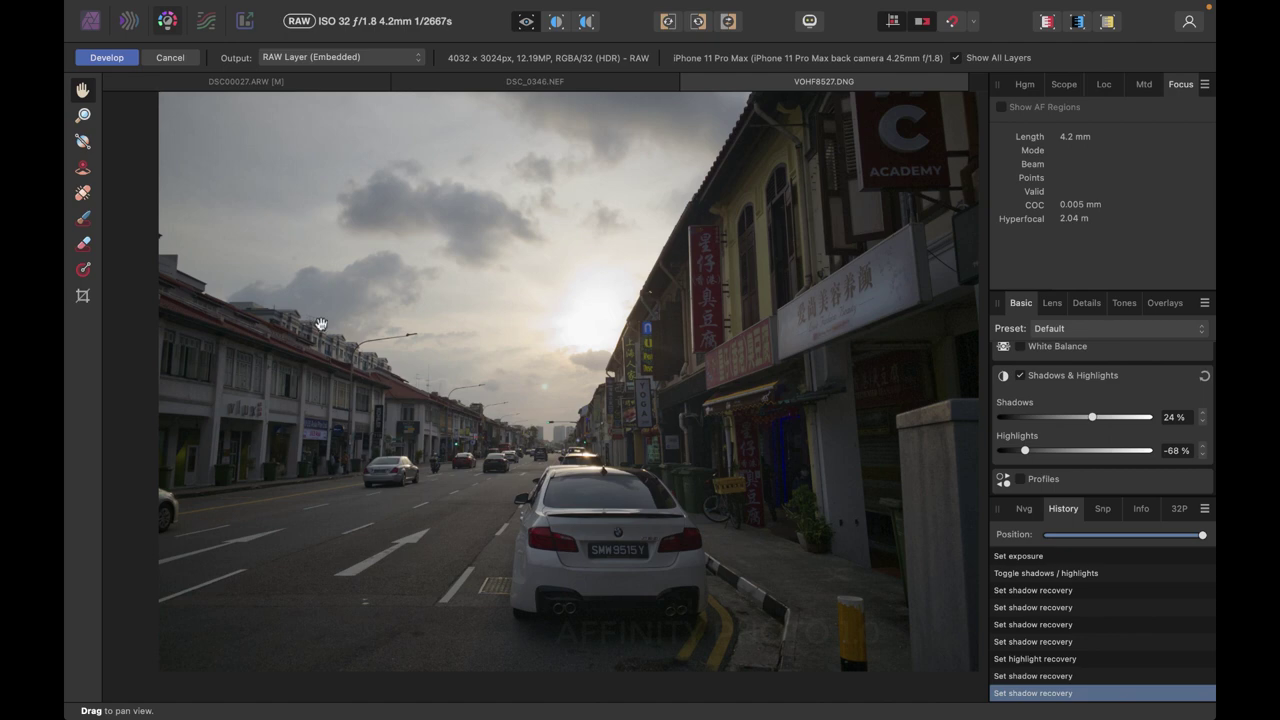
pyautogui.click(107, 57)
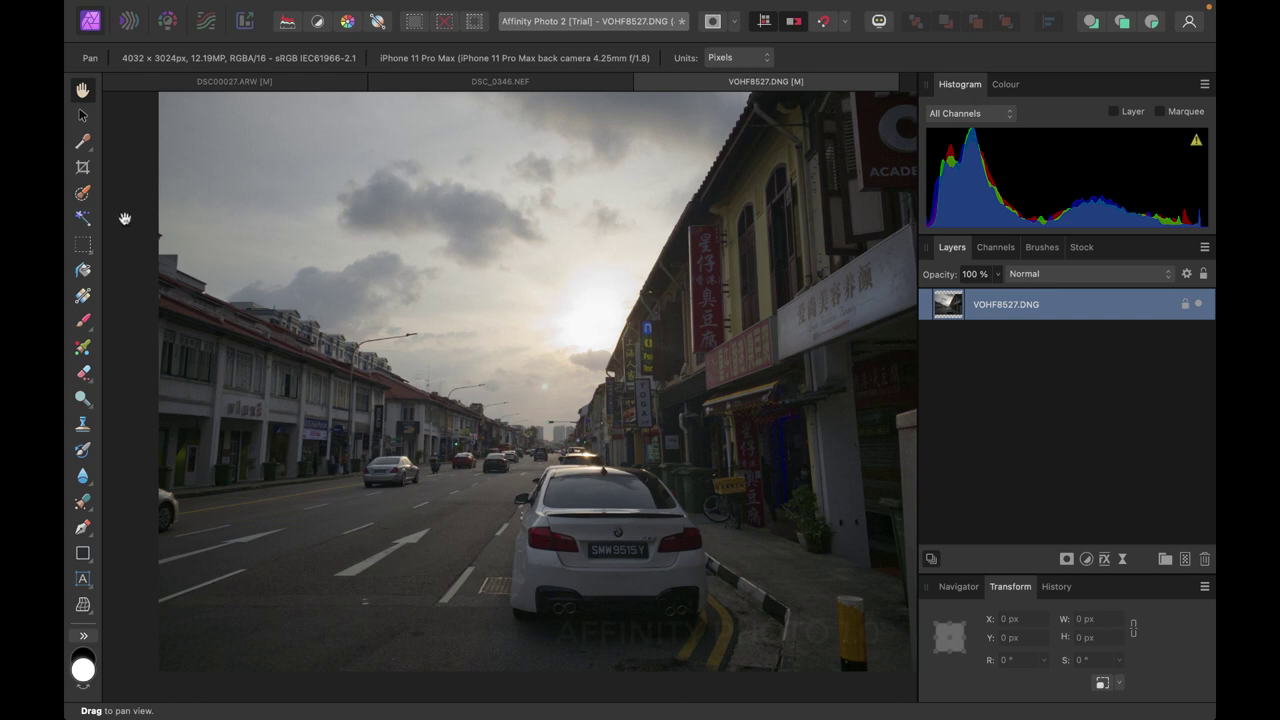
# Step: Try a Selection Brush selection on the rooftops of the white shophouse row across the street, and deselect it
pyautogui.click(83, 194)
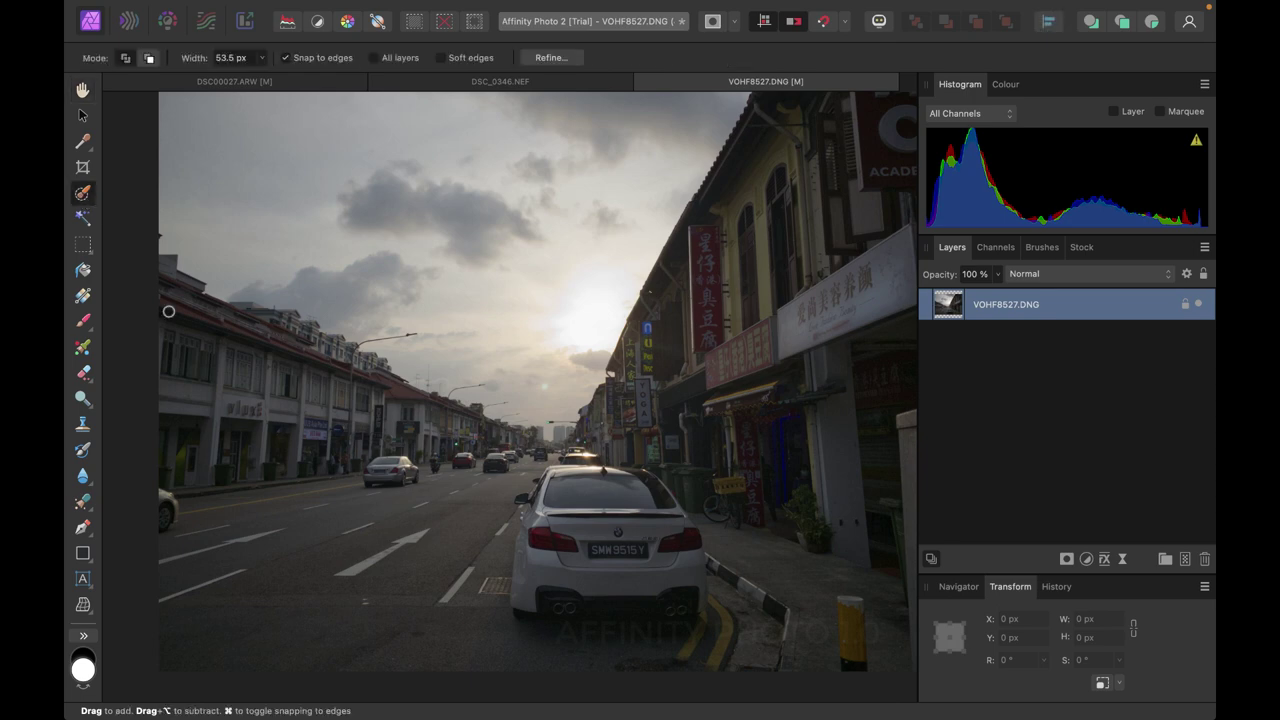
pyautogui.scroll(3, 163, 309)
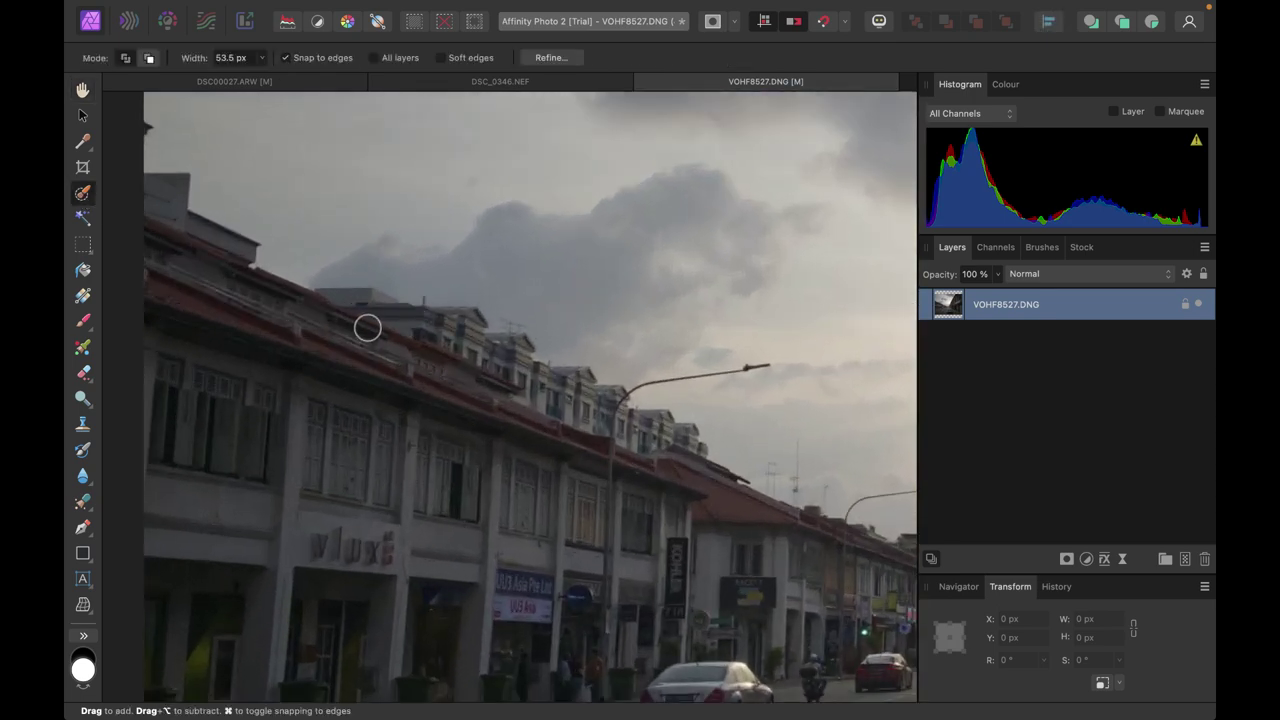
pyautogui.moveTo(366, 329); pyautogui.dragTo(449, 346)
pyautogui.scroll(3, 664, 457)
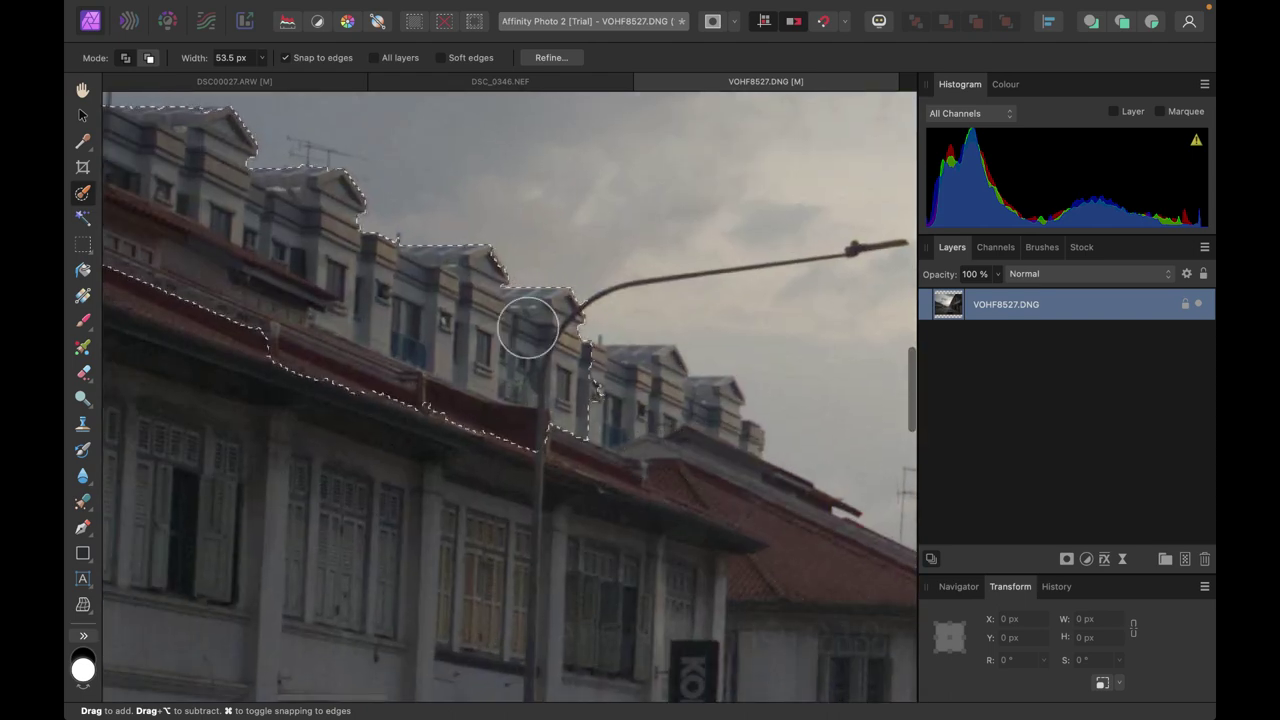
pyautogui.hscroll(5, 640, 474)
pyautogui.scroll(-3, 640, 474)
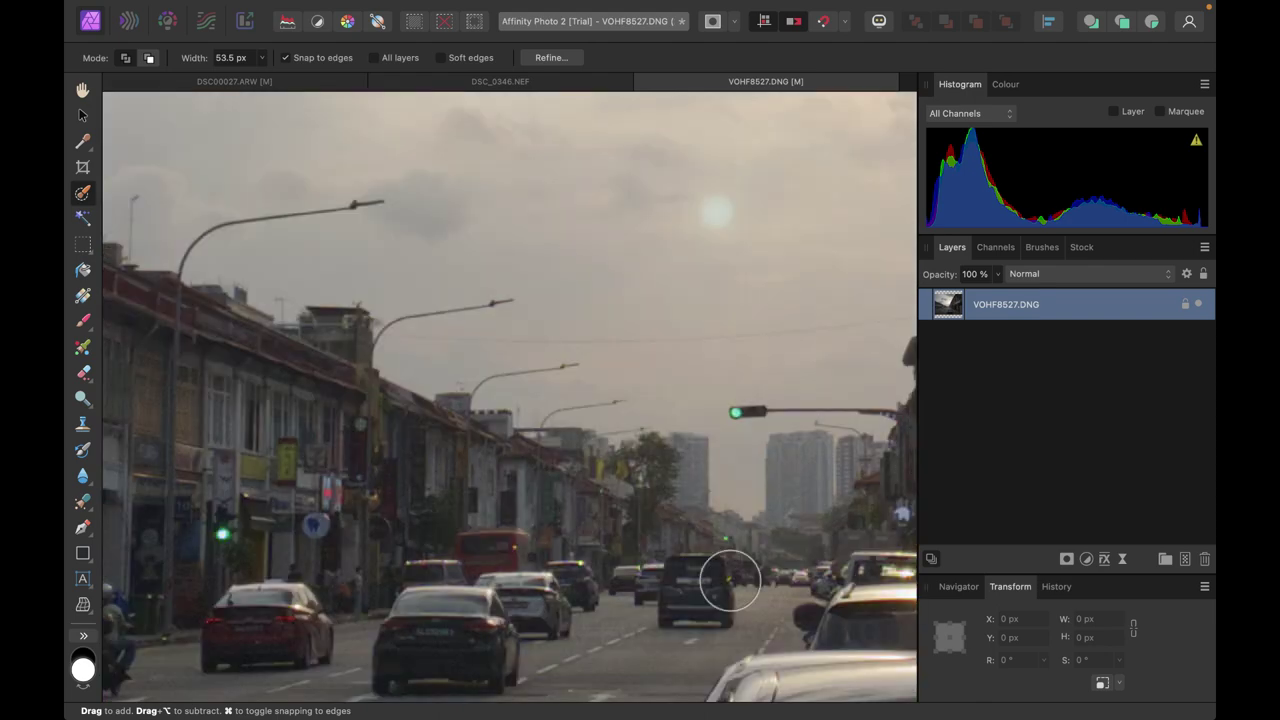
pyautogui.scroll(3, 730, 580)
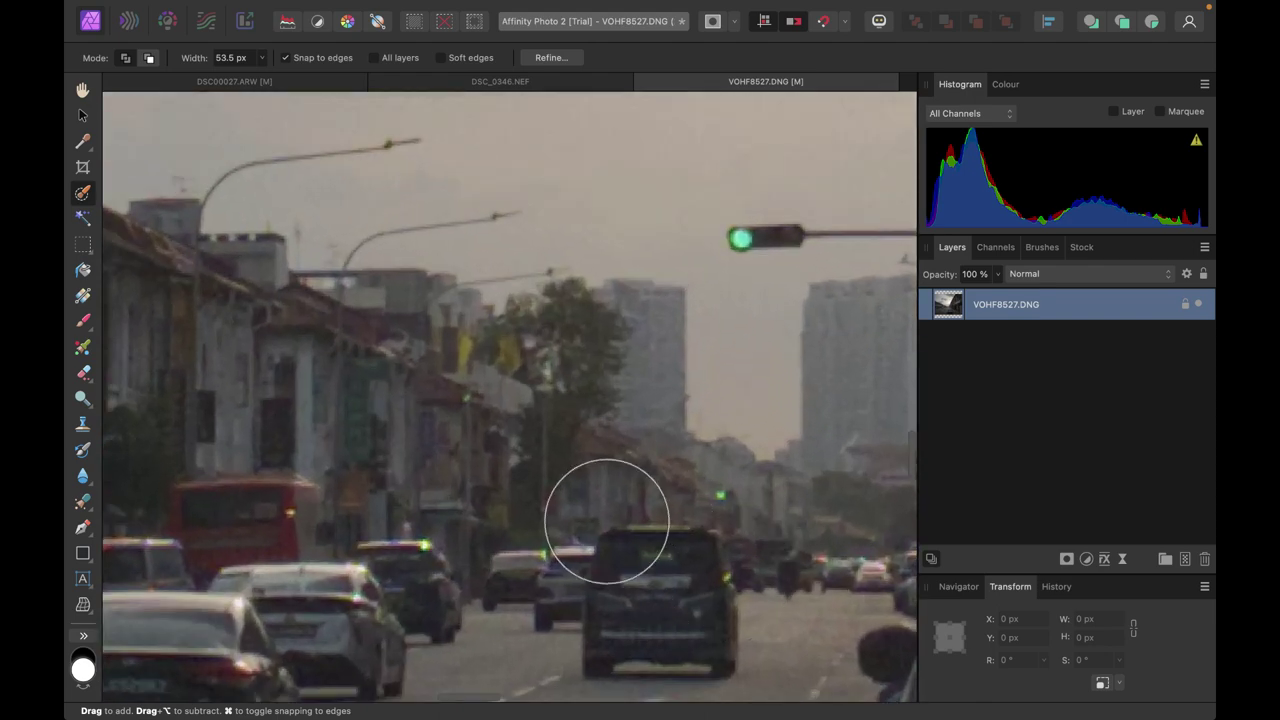
pyautogui.scroll(2, 553, 378)
pyautogui.hscroll(-3, 553, 378)
pyautogui.scroll(1, 553, 378)
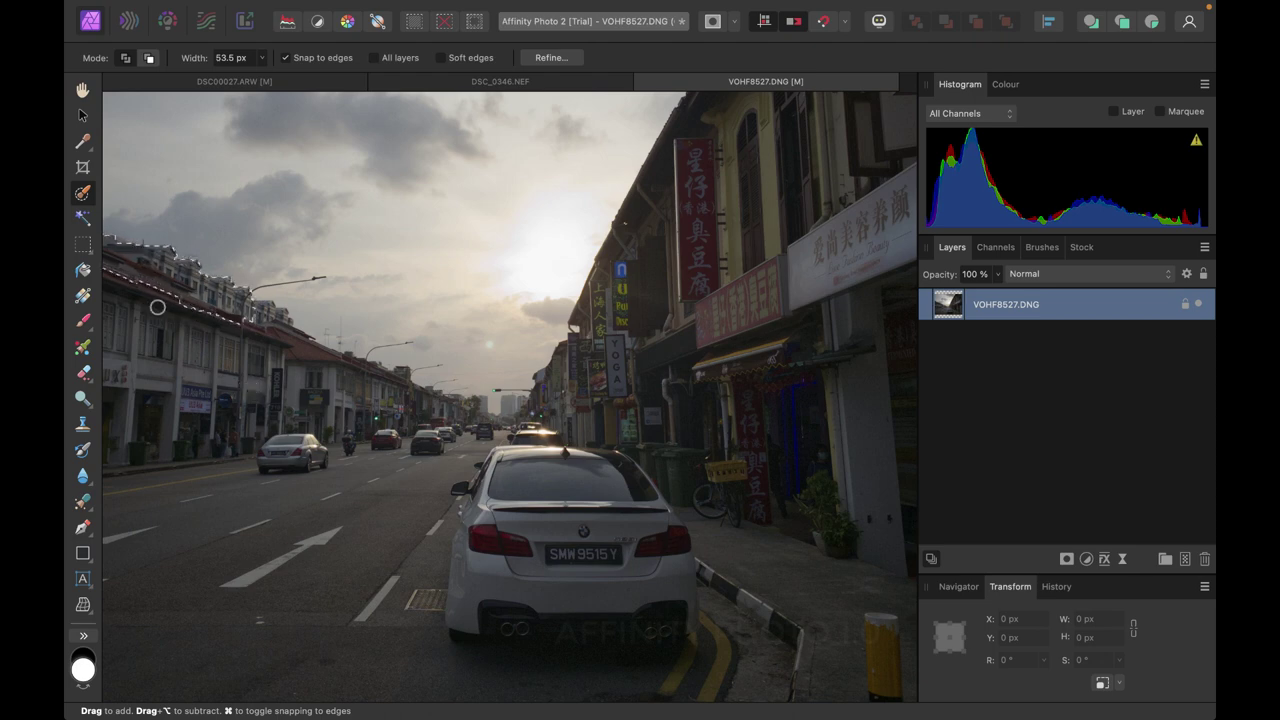
pyautogui.press('super+d')
# Step: Add a Brightness and Contrast adjustment layer with brightness at 49 %, and delete the Exposure adjustment layer
pyautogui.scroll(-3, 353, 414)
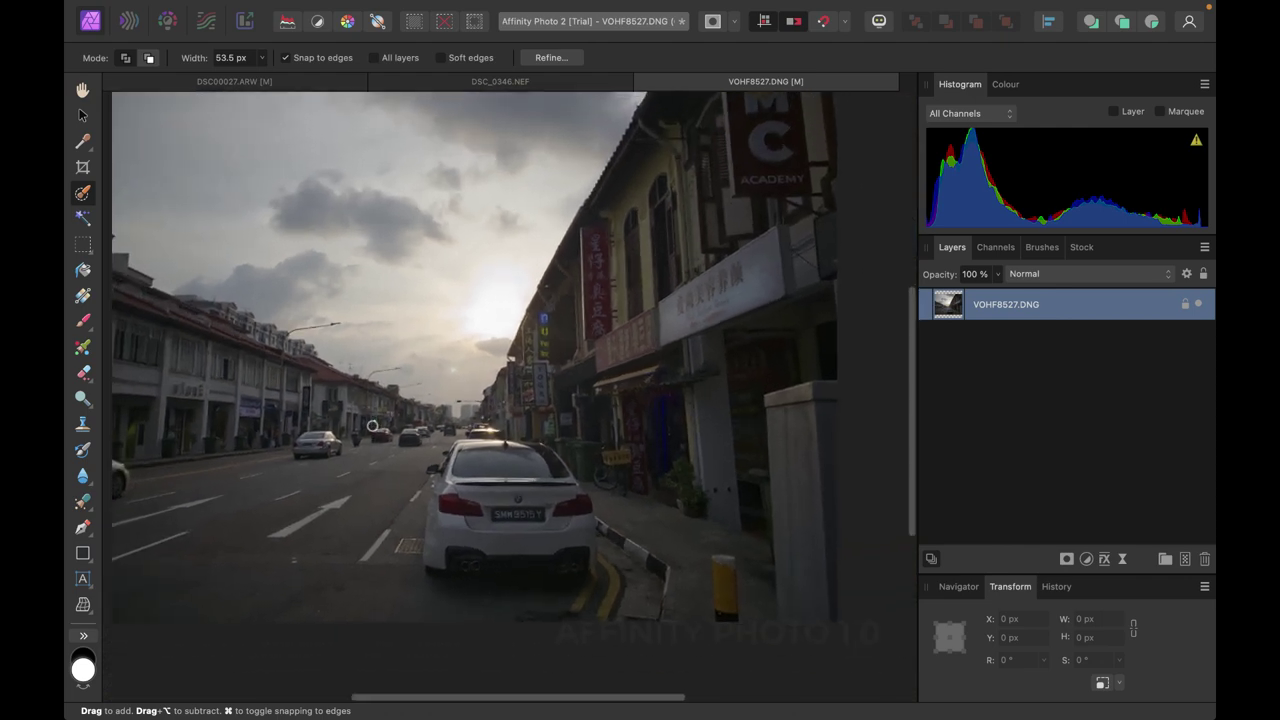
pyautogui.scroll(2, 372, 426)
pyautogui.hscroll(-2, 372, 426)
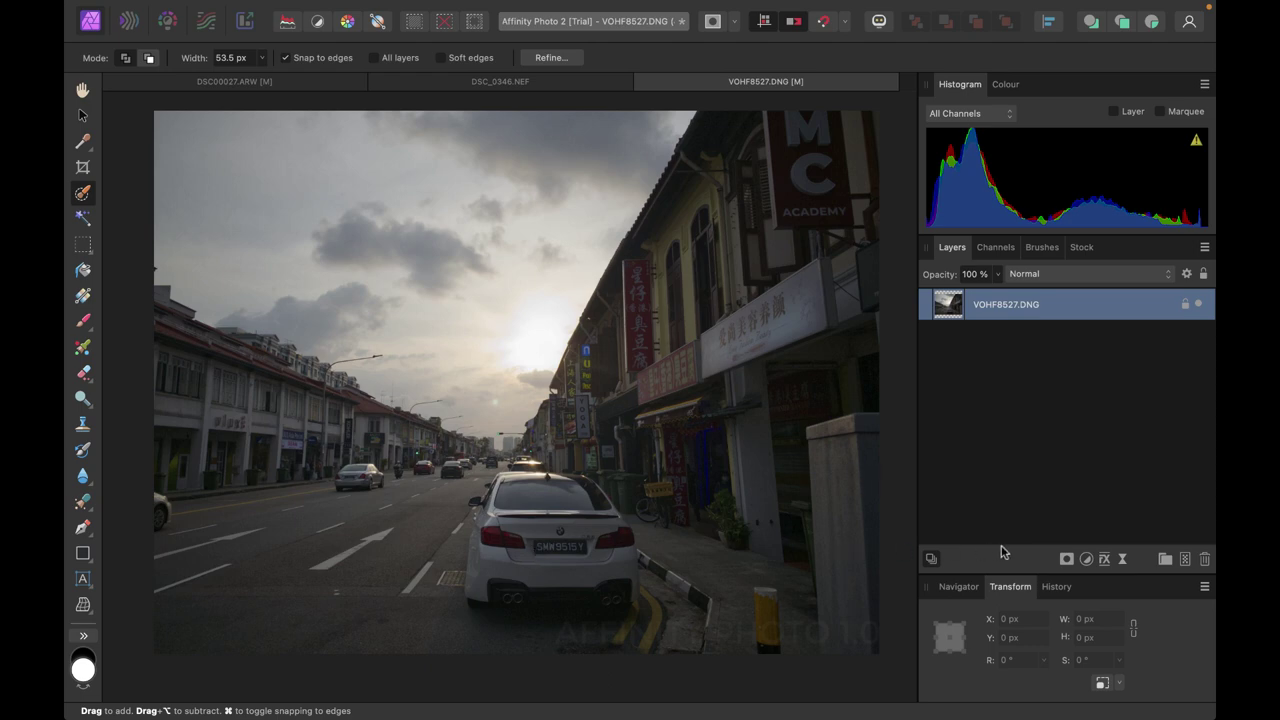
pyautogui.click(1087, 560)
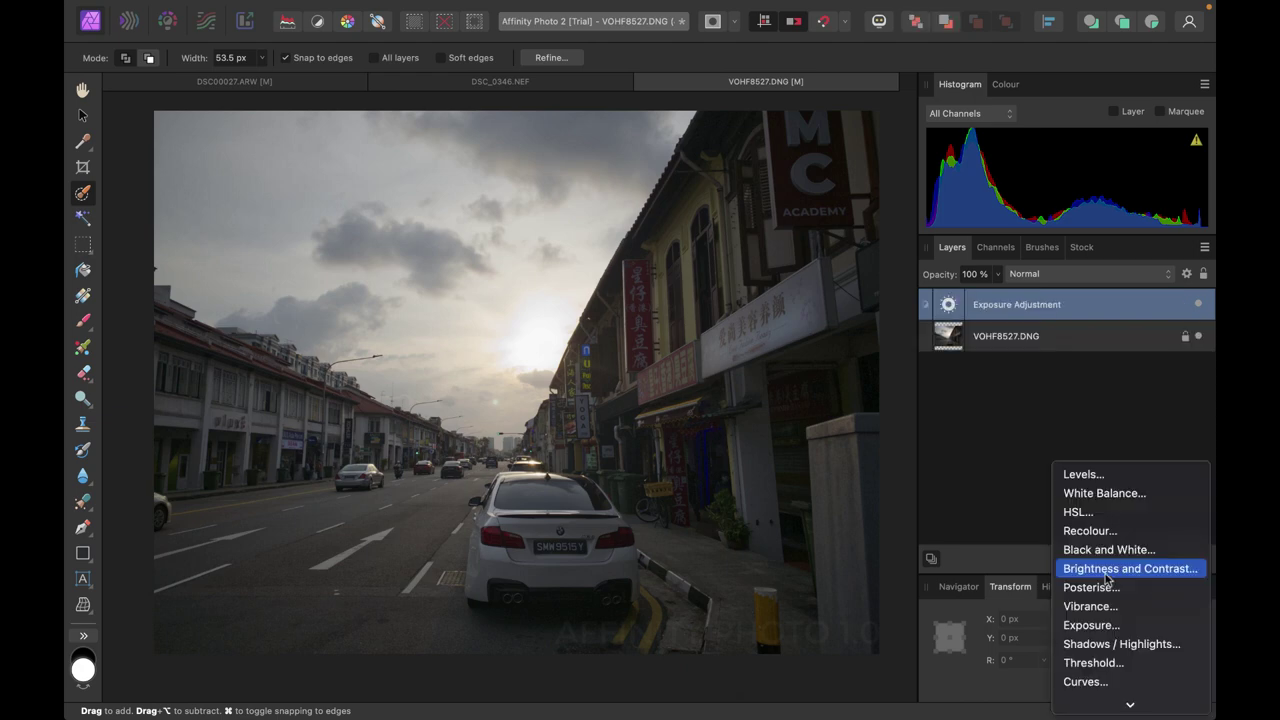
pyautogui.click(1106, 569)
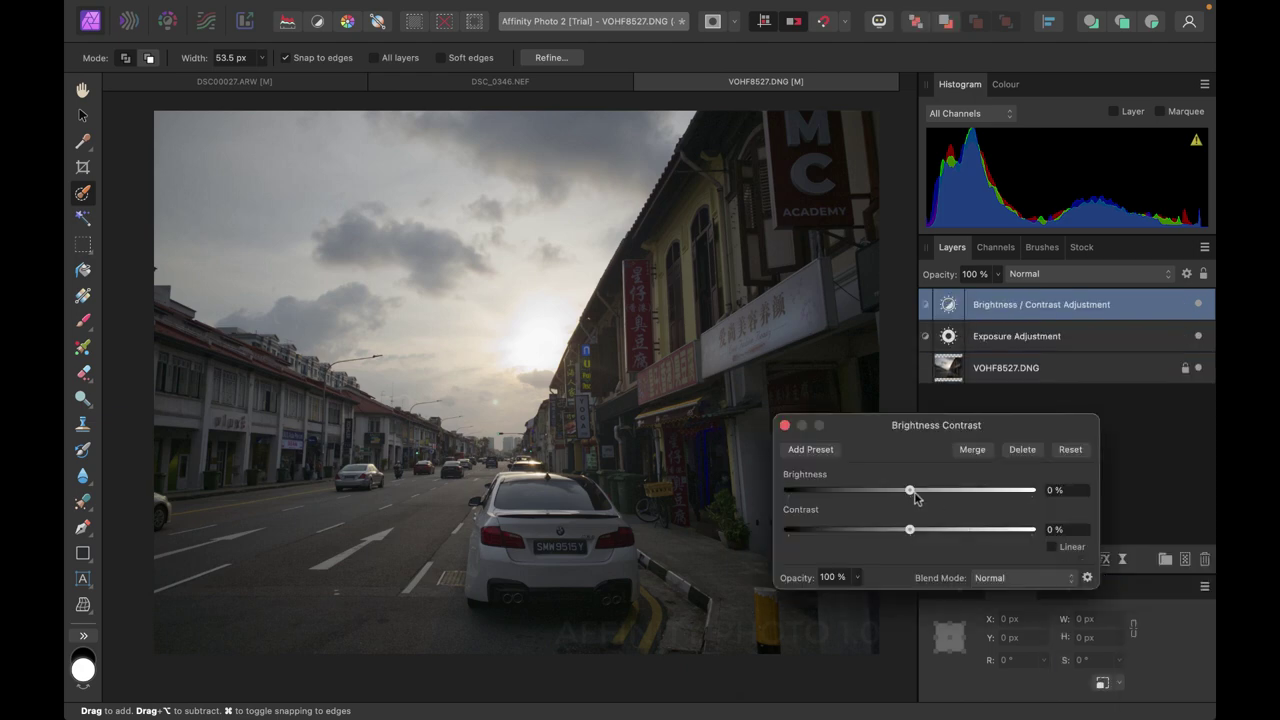
pyautogui.moveTo(911, 492); pyautogui.dragTo(970, 503)
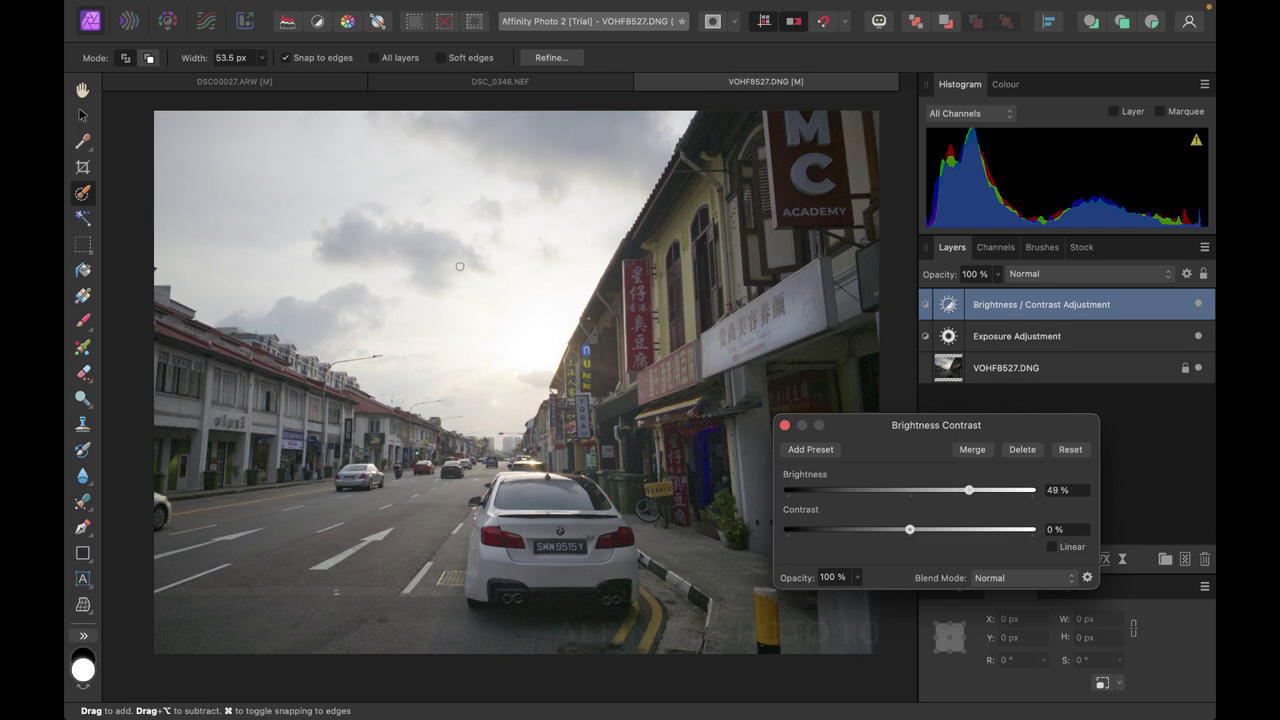
pyautogui.scroll(-1, 590, 263)
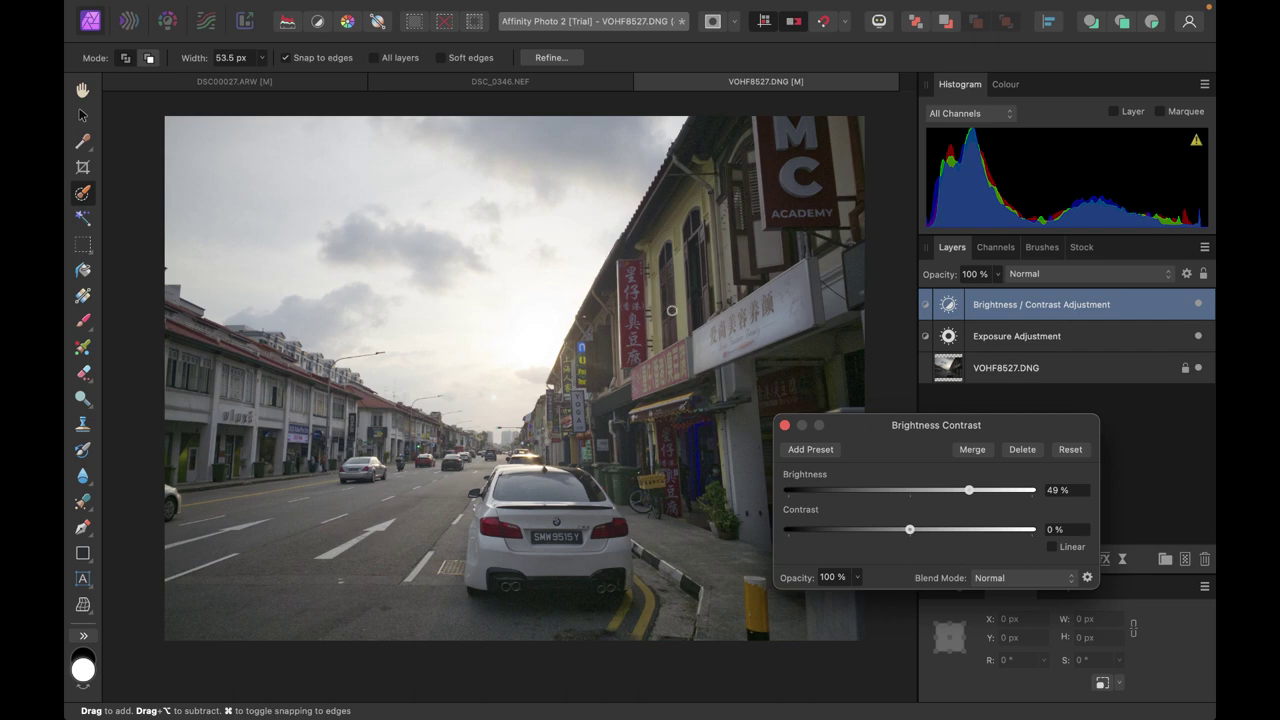
pyautogui.click(785, 425)
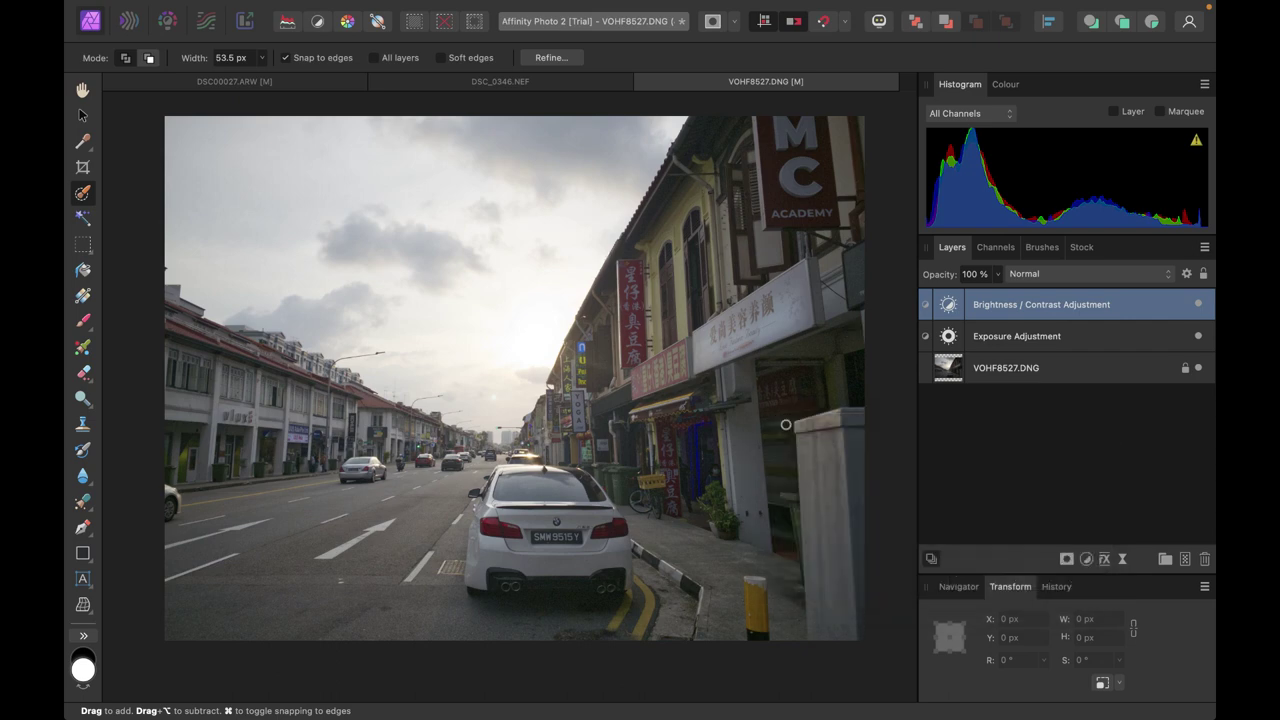
pyautogui.click(1037, 340)
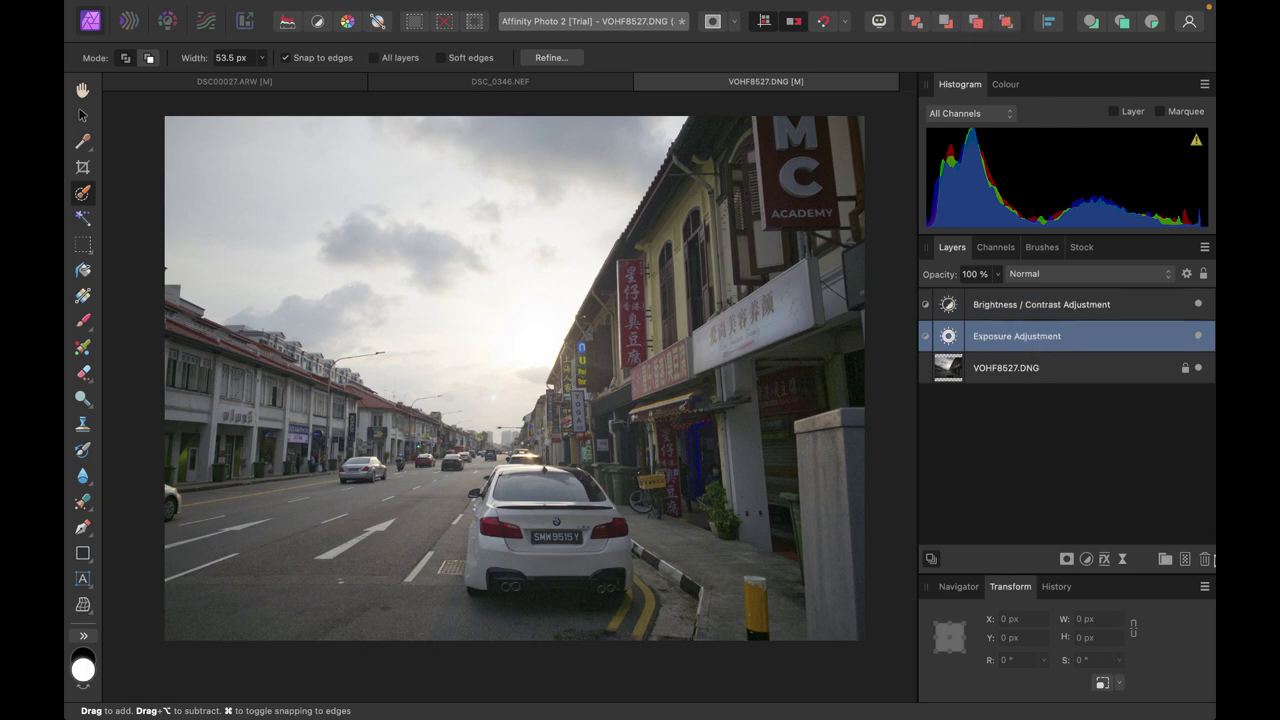
pyautogui.click(1206, 560)
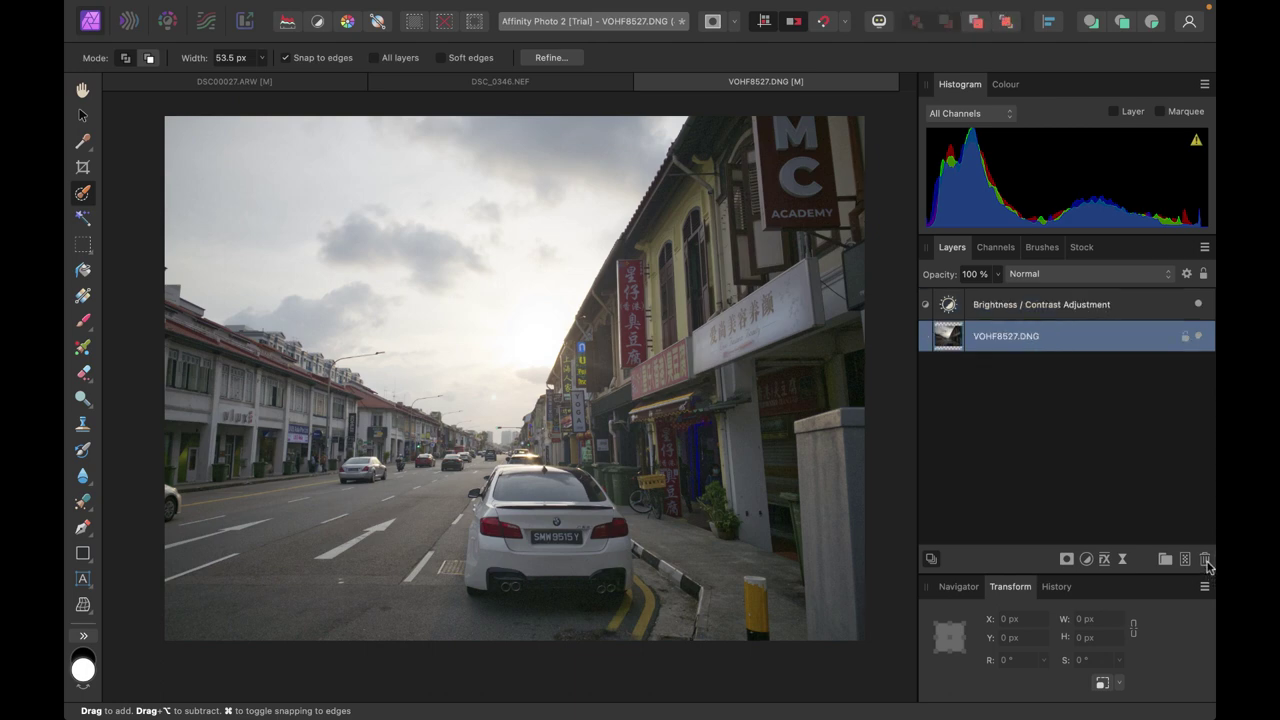
# Step: Add a Luminosity Range Mask to the Brightness / Contrast adjustment layer
pyautogui.click(992, 306)
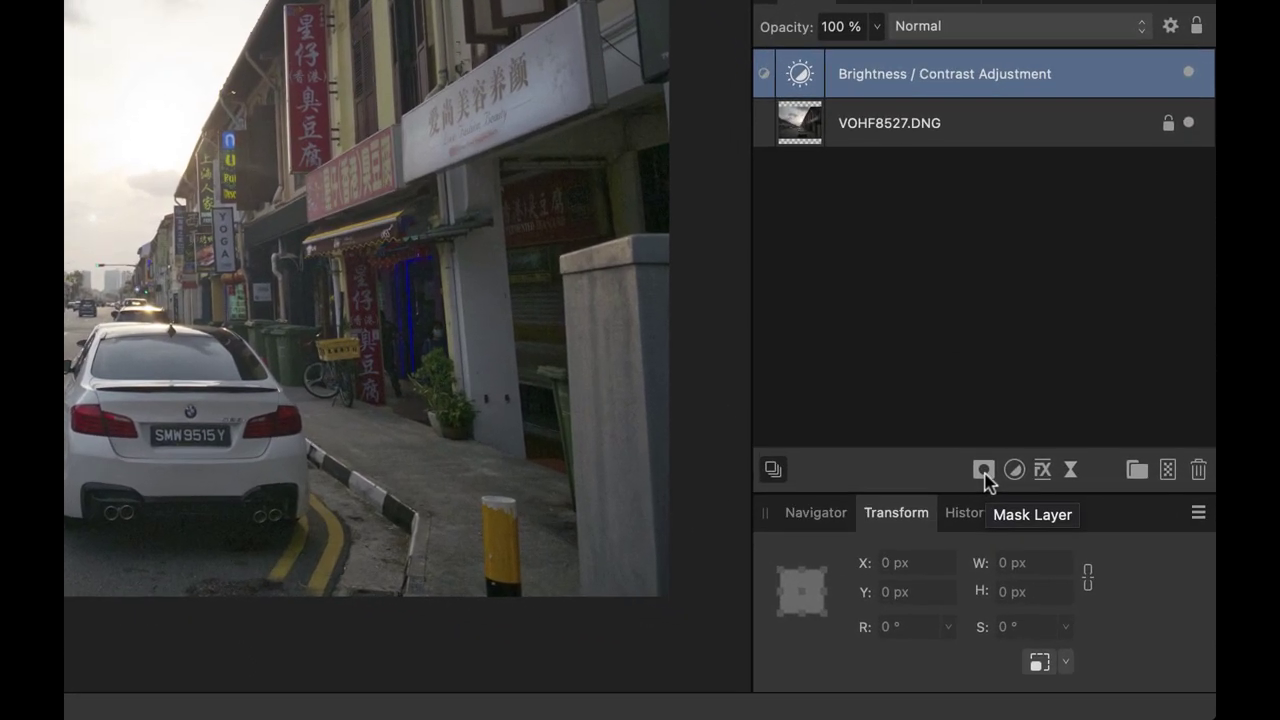
pyautogui.click(983, 470)
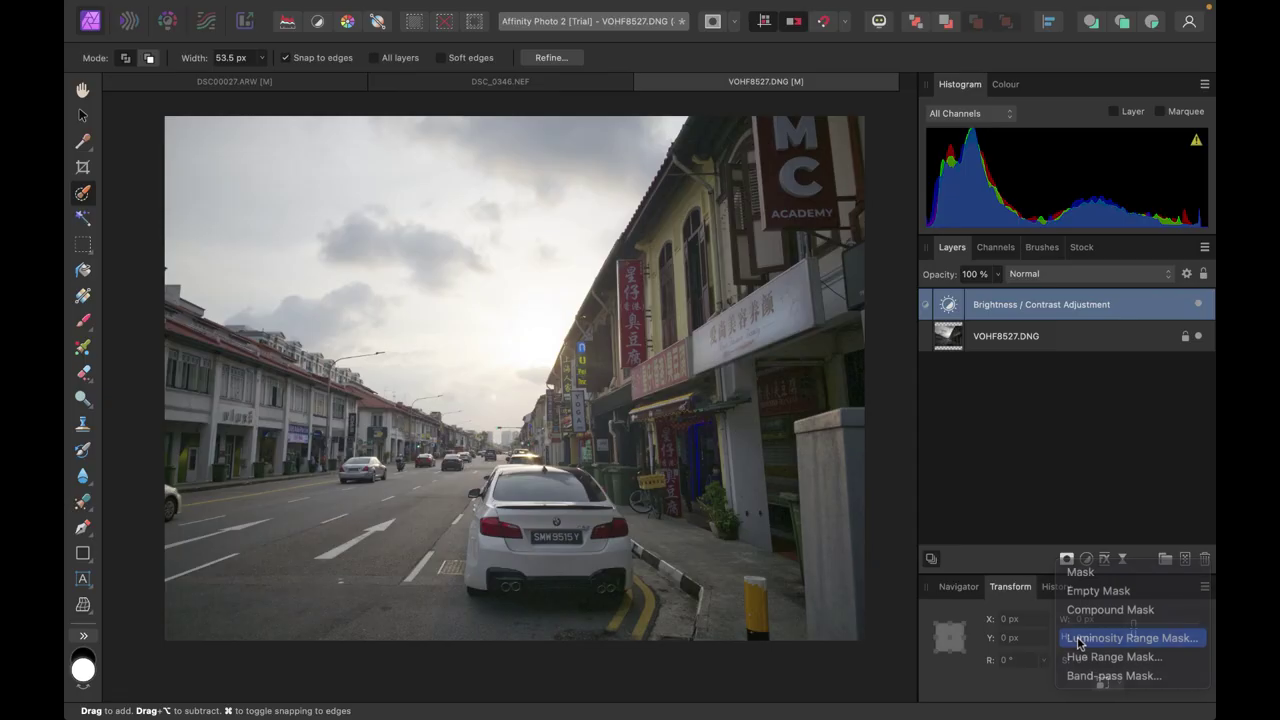
pyautogui.click(1003, 596)
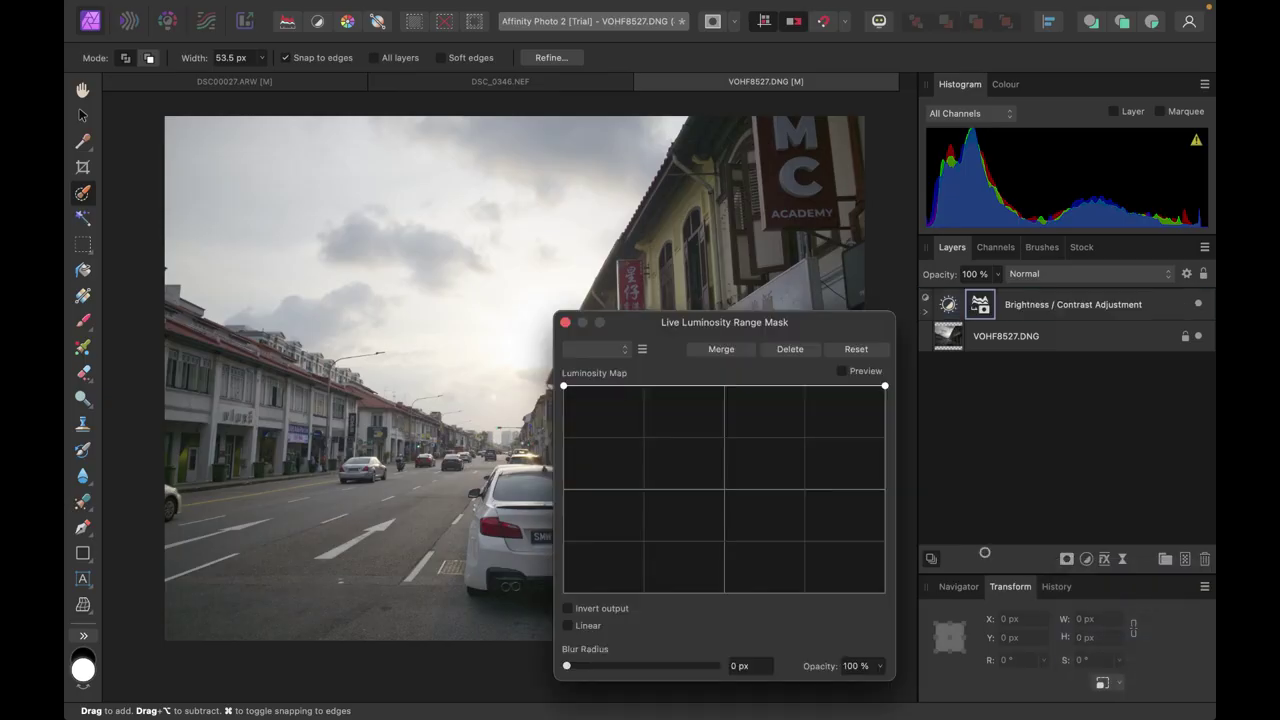
# Step: Turn on the mask preview and shape the luminosity map into a straight ramp from minimum in the darks to maximum in the brights
pyautogui.moveTo(814, 326); pyautogui.dragTo(1075, 333)
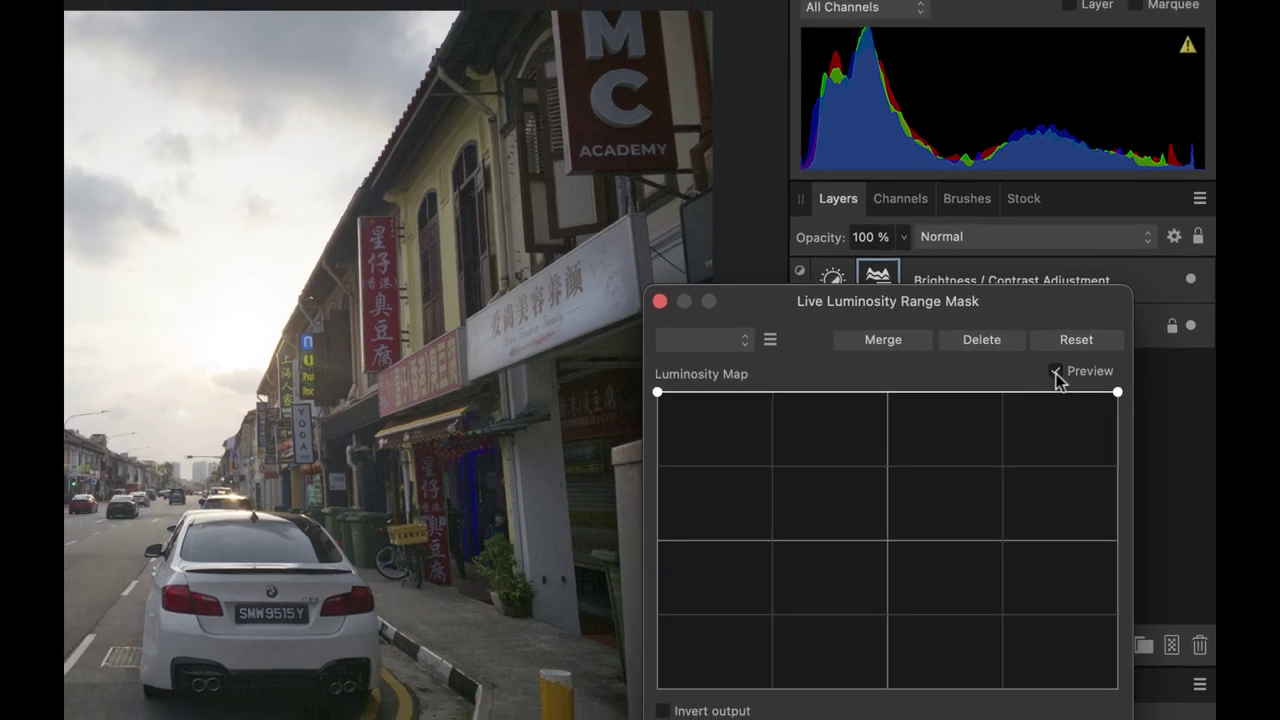
pyautogui.click(1042, 373)
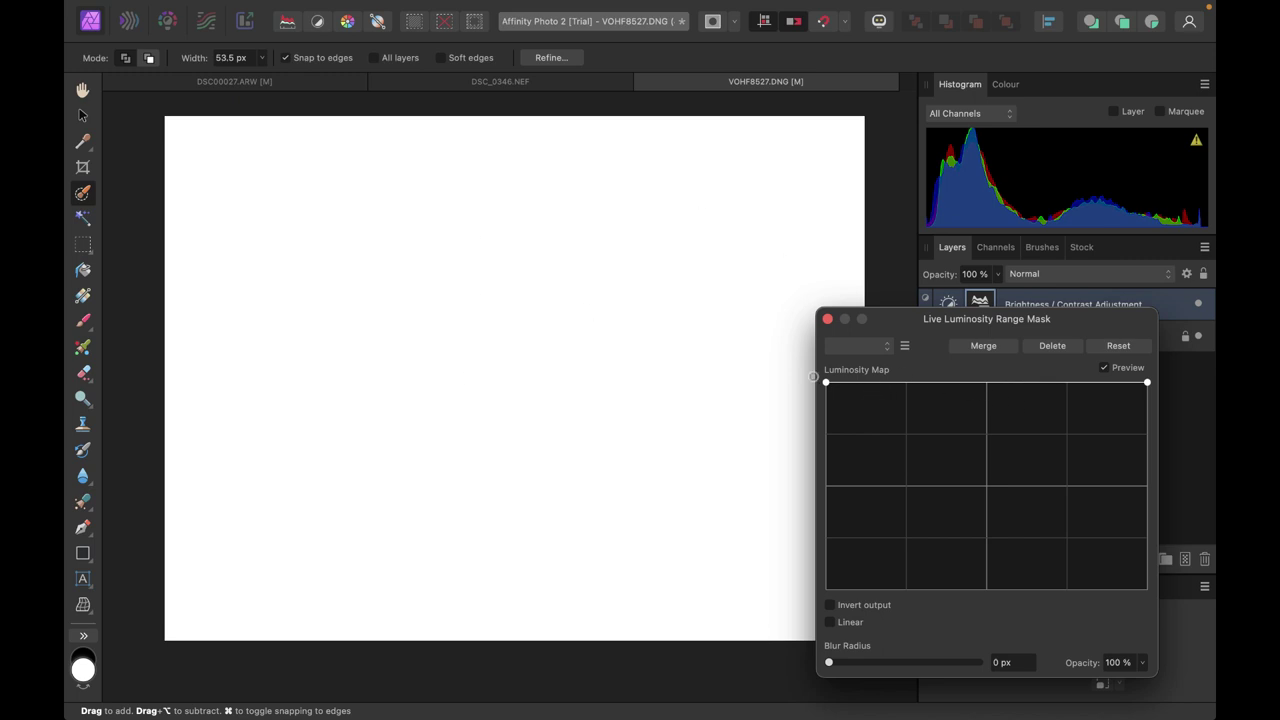
pyautogui.moveTo(826, 384); pyautogui.dragTo(806, 622)
pyautogui.moveTo(1148, 386); pyautogui.dragTo(1150, 604)
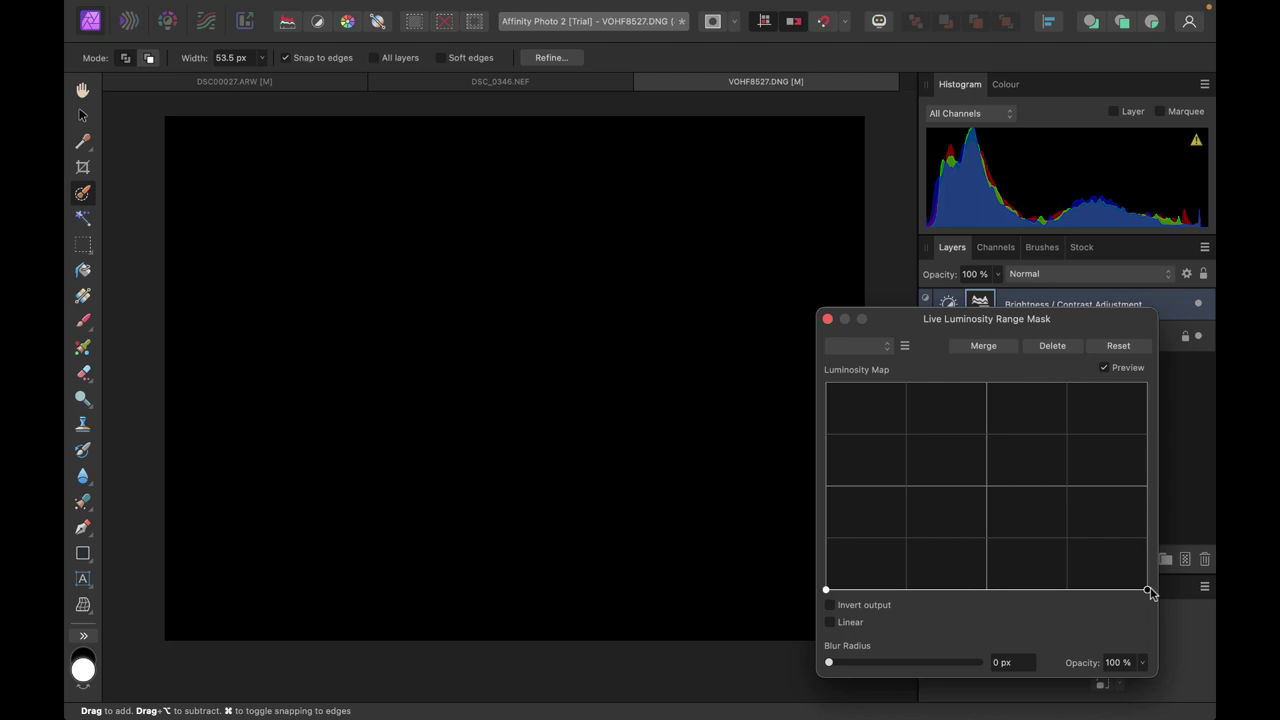
pyautogui.moveTo(1148, 590); pyautogui.dragTo(1159, 385)
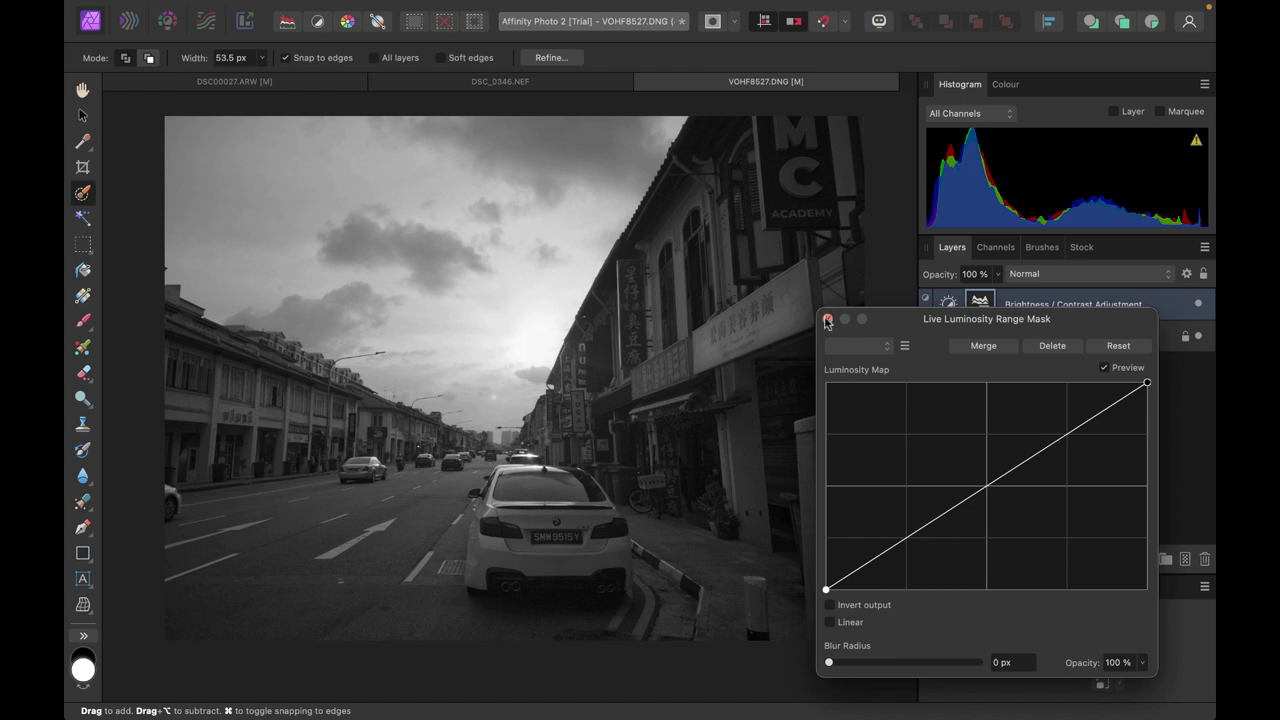
pyautogui.click(827, 319)
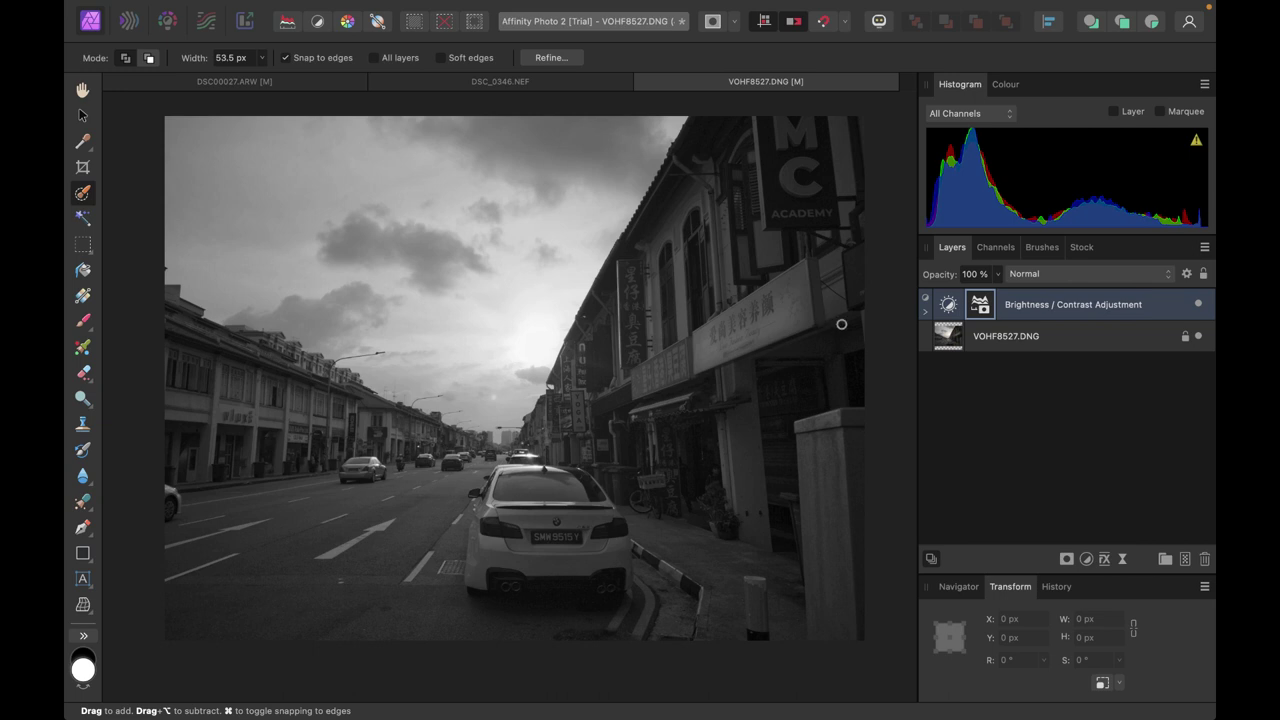
# Step: Try a higher brightness on the Brightness / Contrast adjustment with the highlight-weighted luminosity mask
pyautogui.click(949, 309)
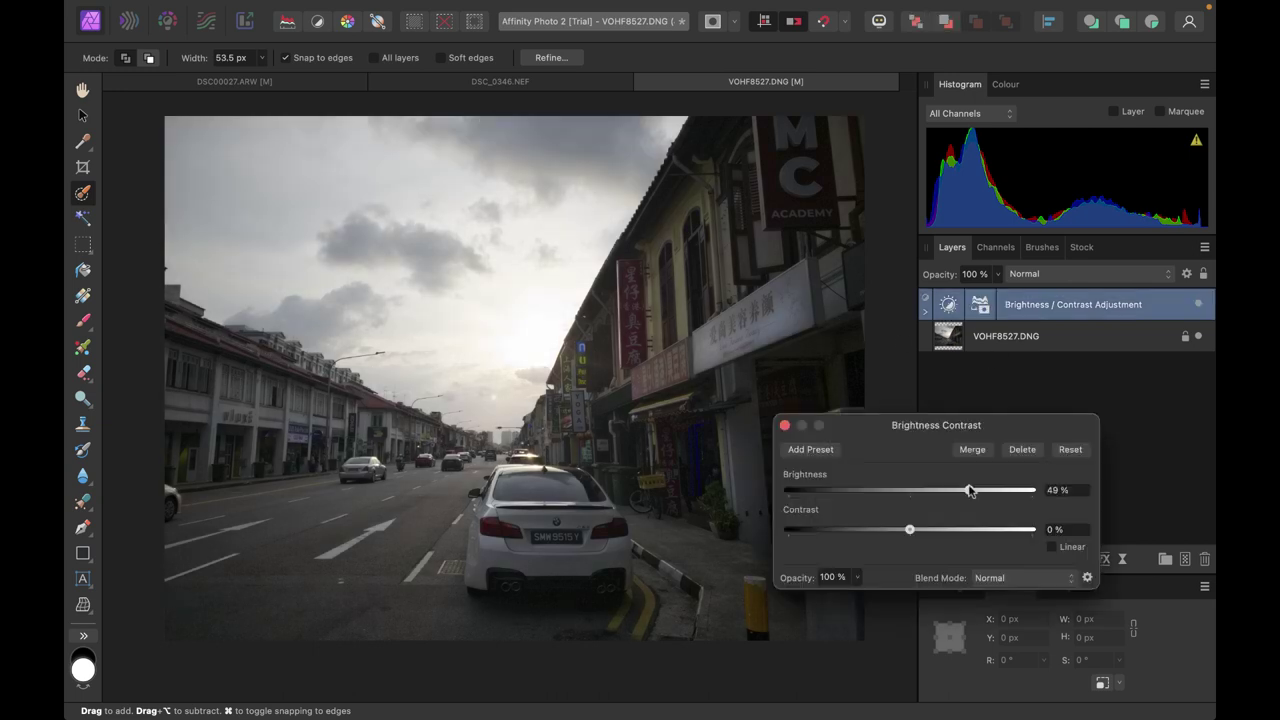
pyautogui.moveTo(969, 490); pyautogui.dragTo(1006, 510)
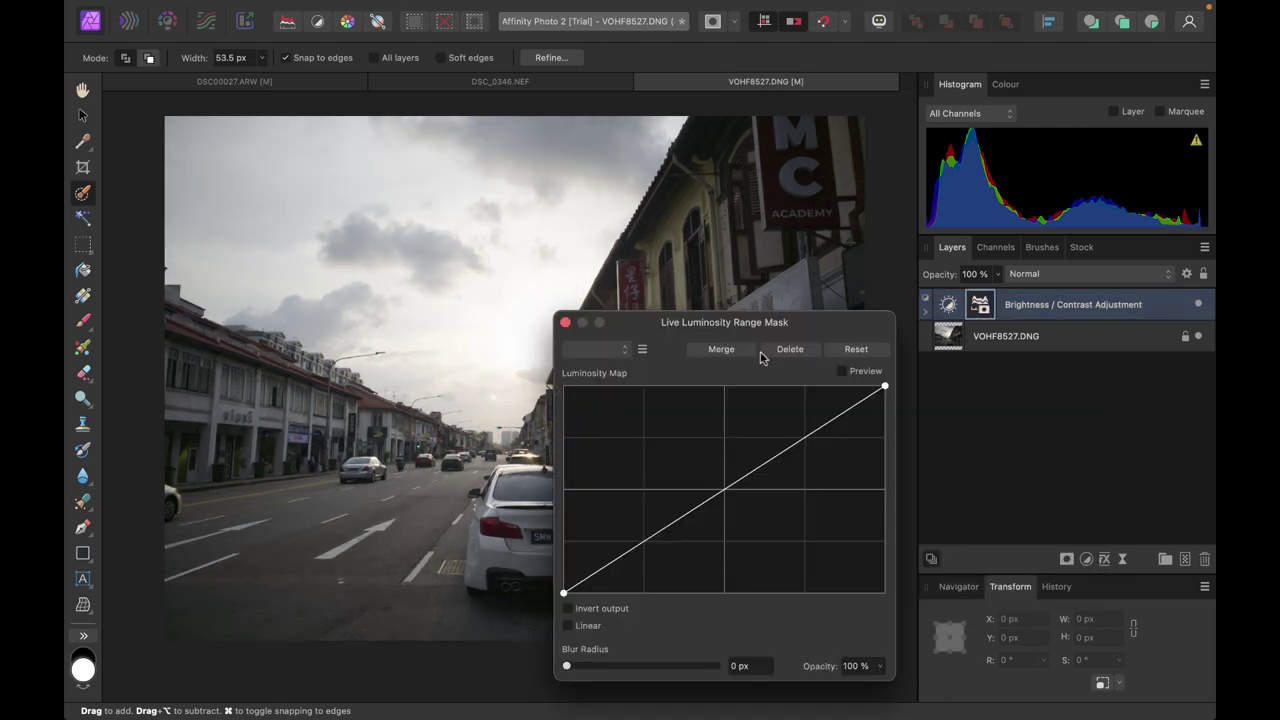
# Step: Turn on the mask preview and reverse the luminosity map into a straight ramp from maximum in the darks to minimum in the brights
pyautogui.click(842, 371)
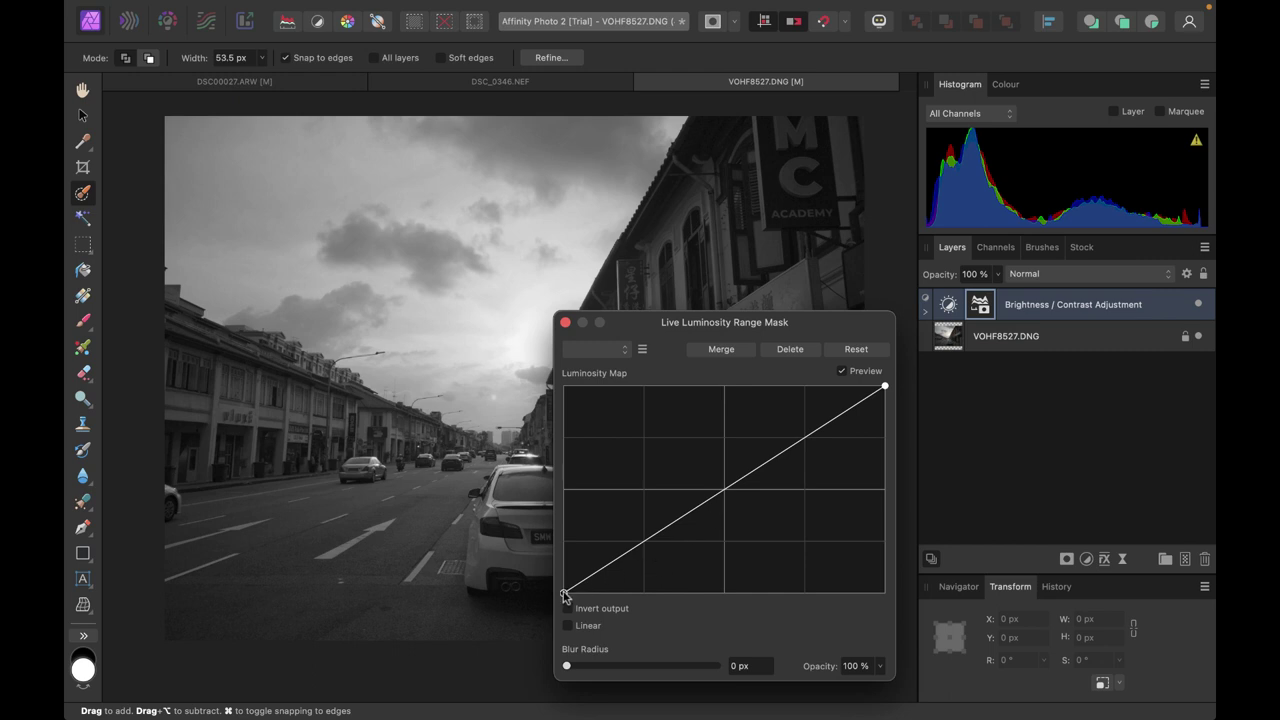
pyautogui.moveTo(565, 593); pyautogui.dragTo(565, 386)
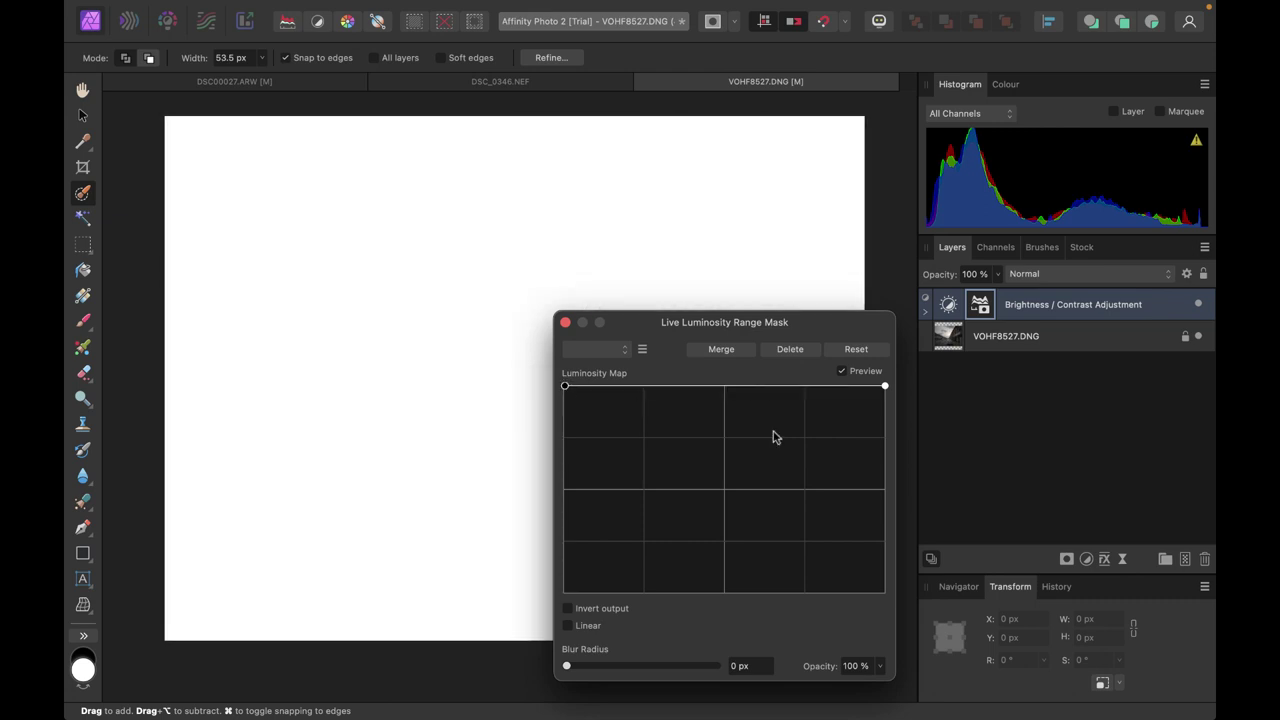
pyautogui.moveTo(884, 388); pyautogui.dragTo(881, 593)
pyautogui.moveTo(810, 332); pyautogui.dragTo(1068, 306)
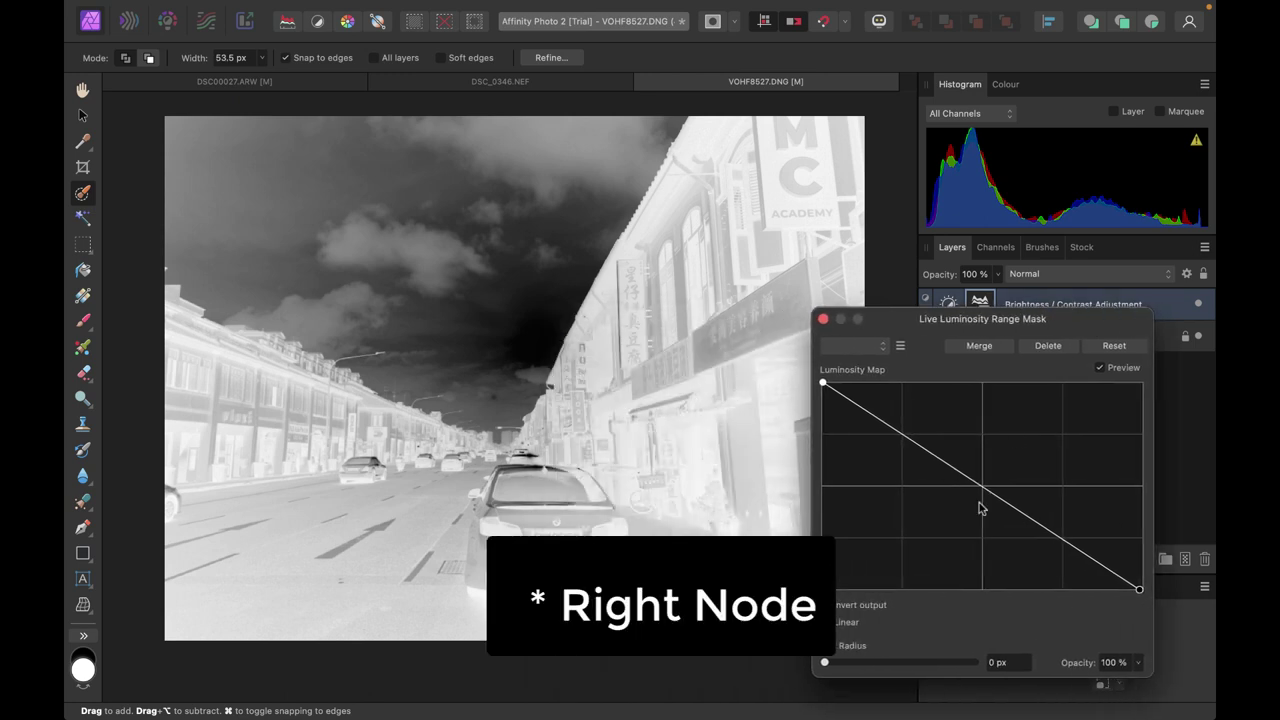
pyautogui.click(824, 319)
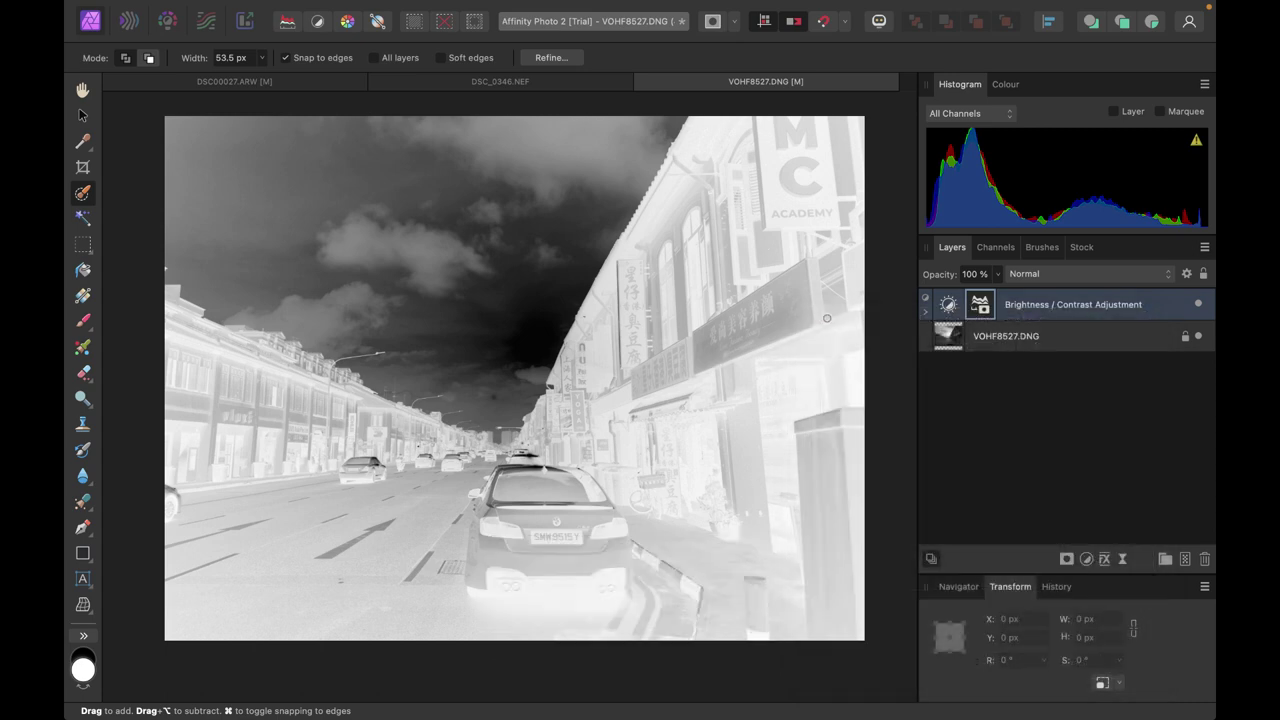
# Step: Set the Brightness / Contrast adjustment's brightness to 72 %
pyautogui.doubleClick(958, 310)
pyautogui.moveTo(922, 494); pyautogui.dragTo(972, 497)
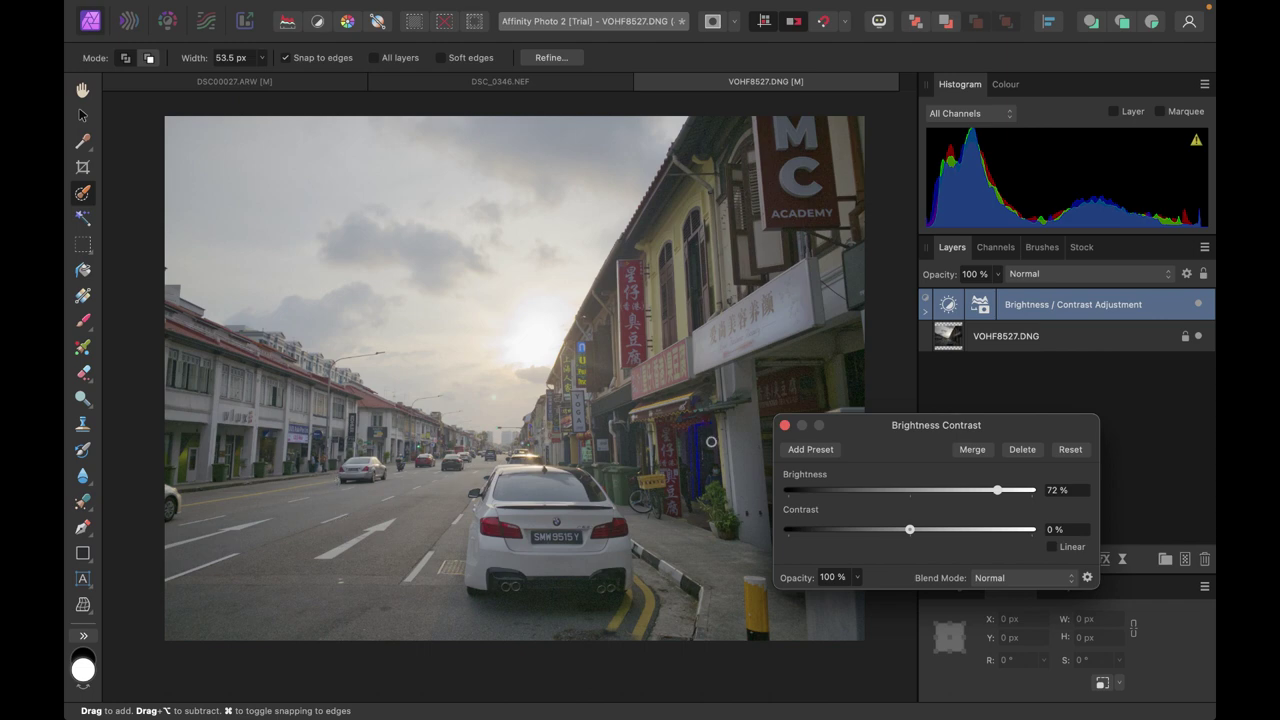
pyautogui.click(784, 426)
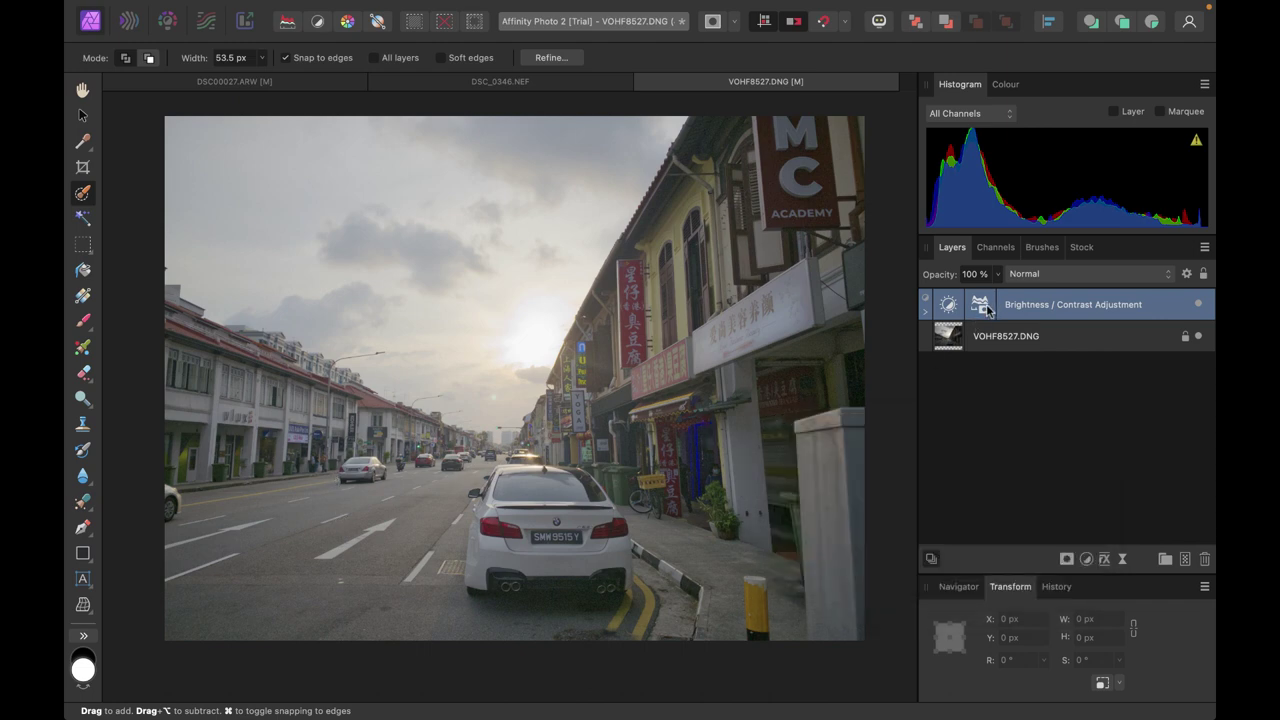
# Step: Preview the luminosity mask and bend its map into an S-curve that stays high in the darks and drops to minimum just past the midtones
pyautogui.click(988, 310)
pyautogui.click(842, 371)
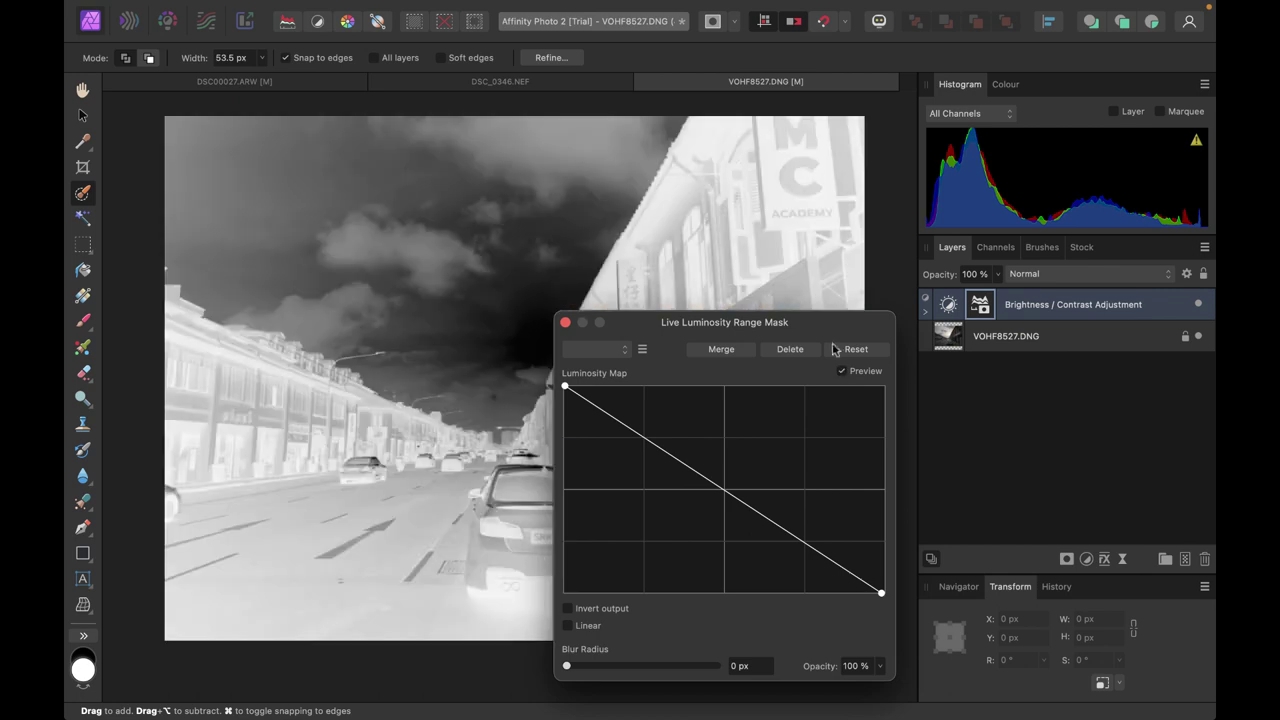
pyautogui.moveTo(826, 330); pyautogui.dragTo(1097, 277)
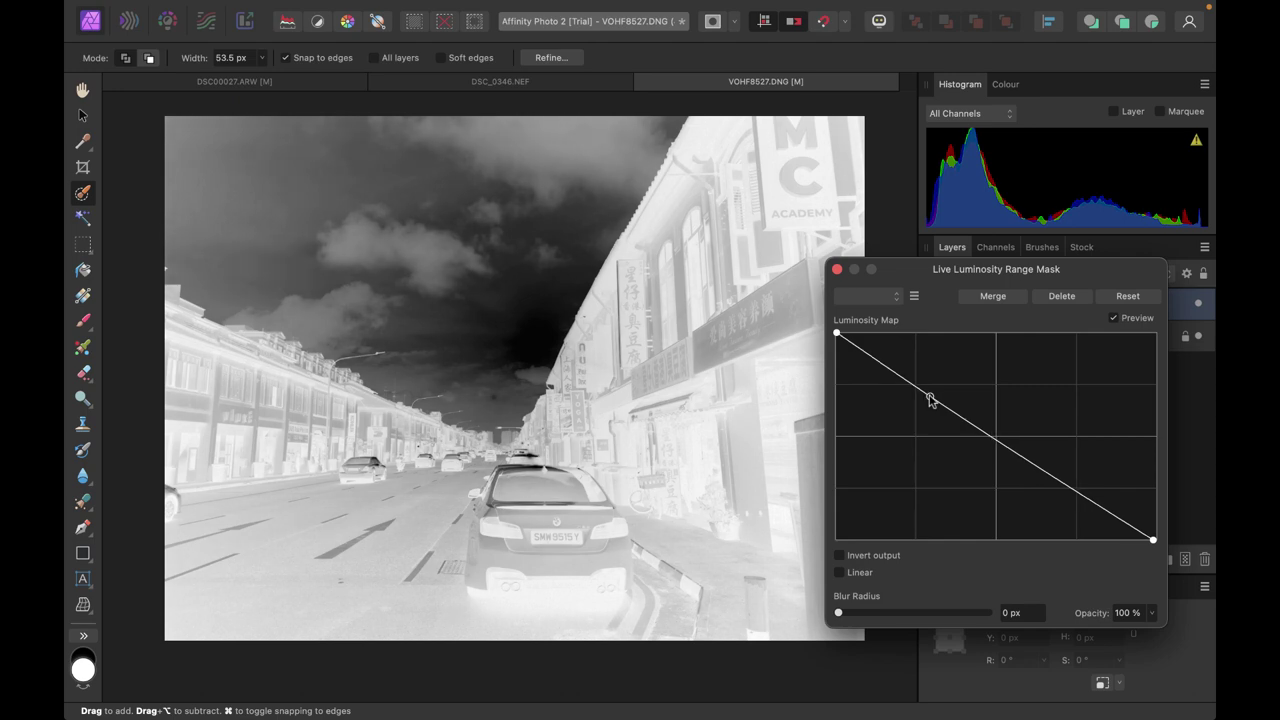
pyautogui.moveTo(930, 400); pyautogui.dragTo(906, 430)
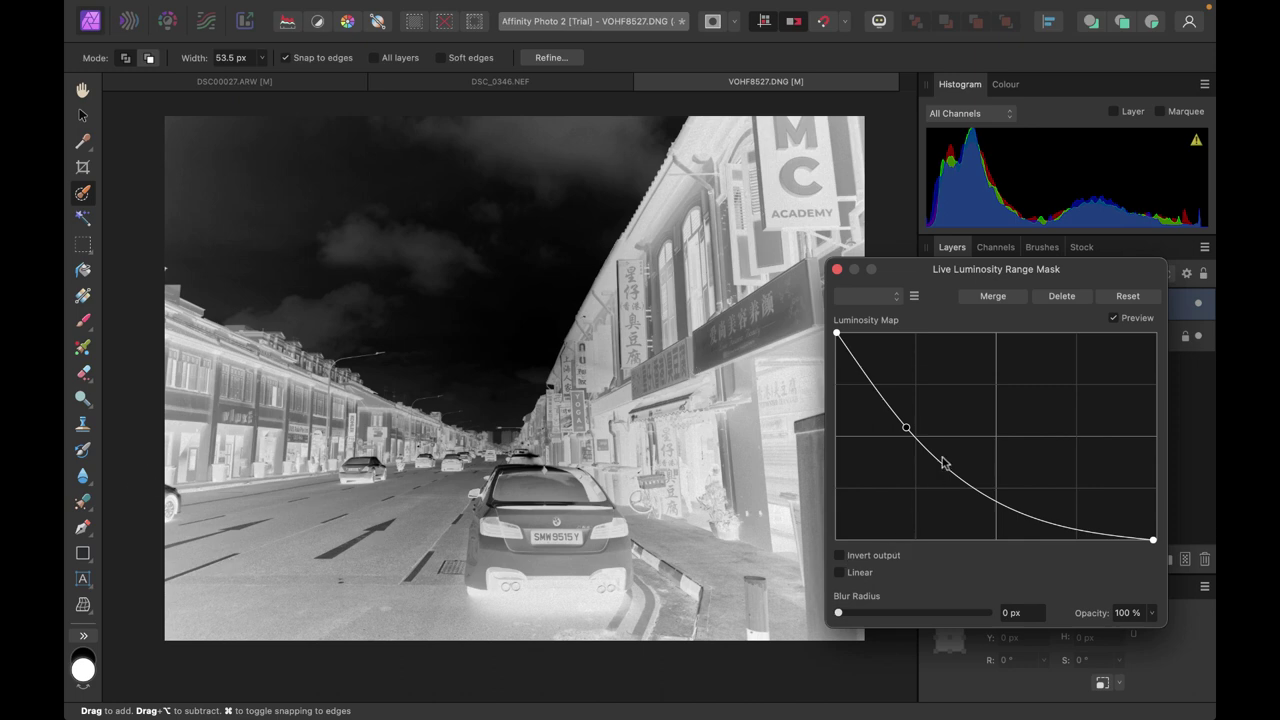
pyautogui.moveTo(907, 430); pyautogui.dragTo(877, 392)
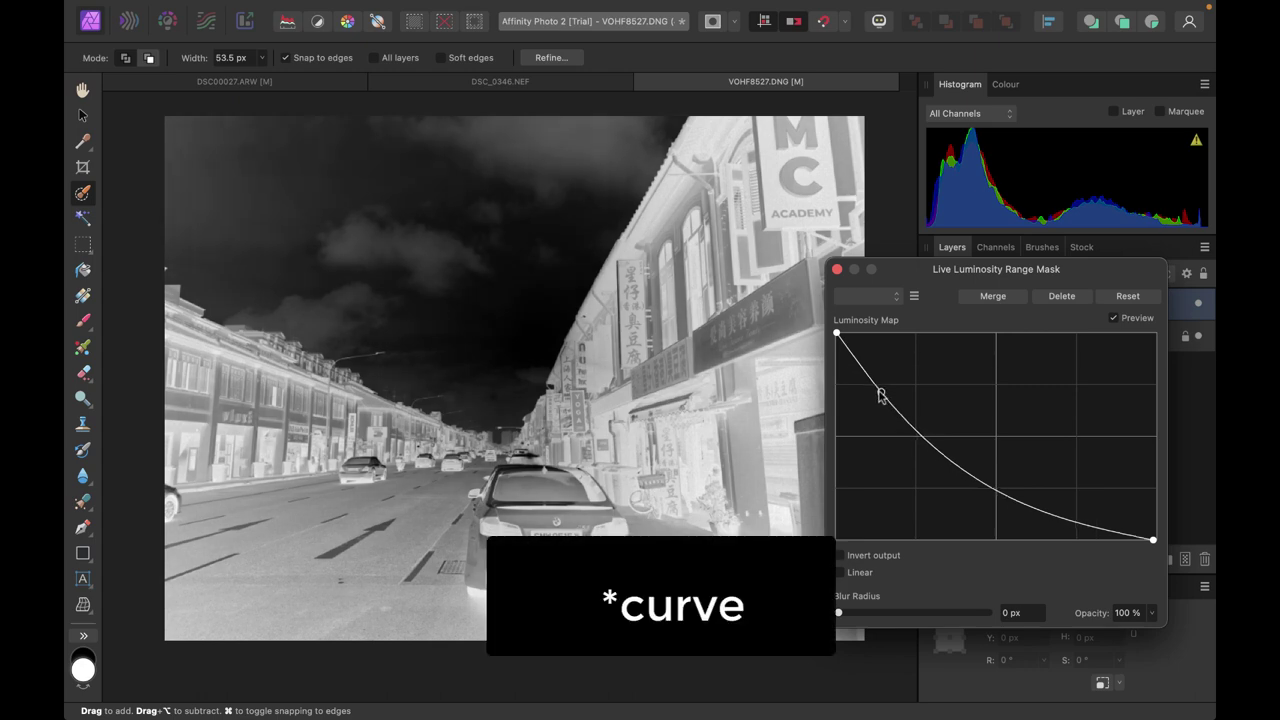
pyautogui.moveTo(971, 491)
pyautogui.mouseDown()
pyautogui.moveTo(990, 462)
pyautogui.moveTo(975, 488)
pyautogui.mouseUp()
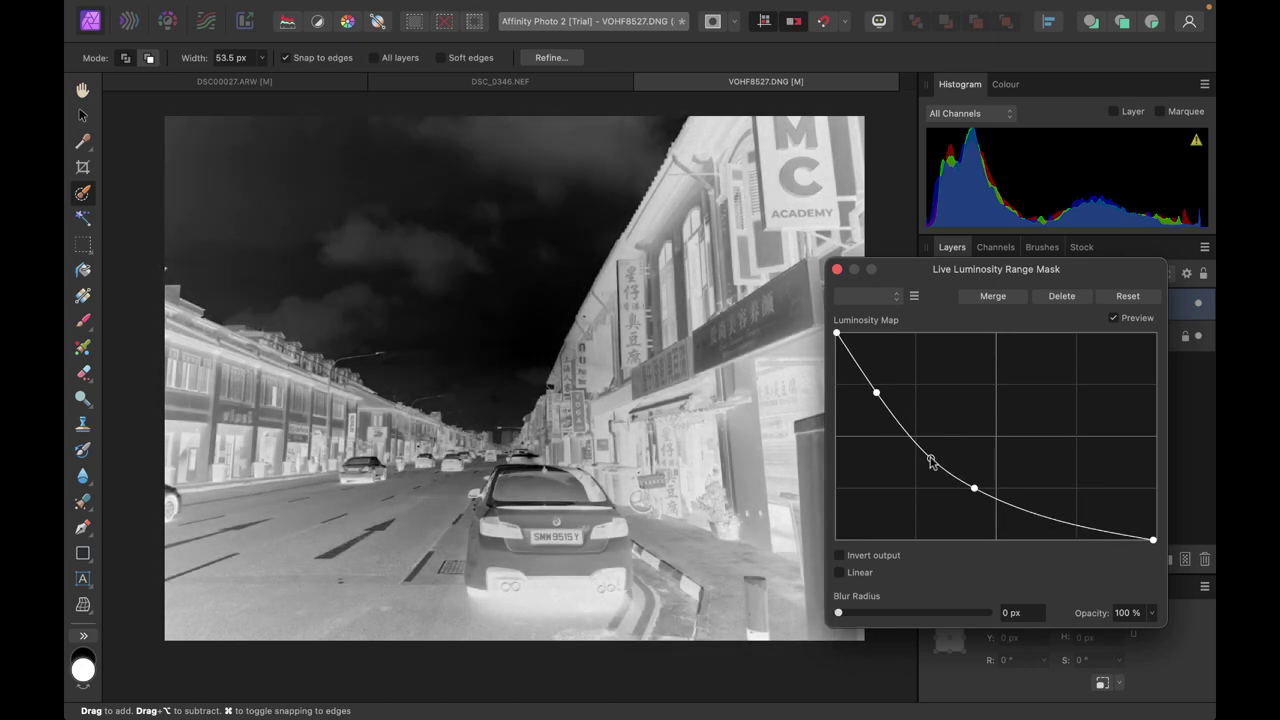
pyautogui.moveTo(931, 461); pyautogui.dragTo(974, 484)
pyautogui.moveTo(876, 392); pyautogui.dragTo(915, 371)
pyautogui.click(1016, 527)
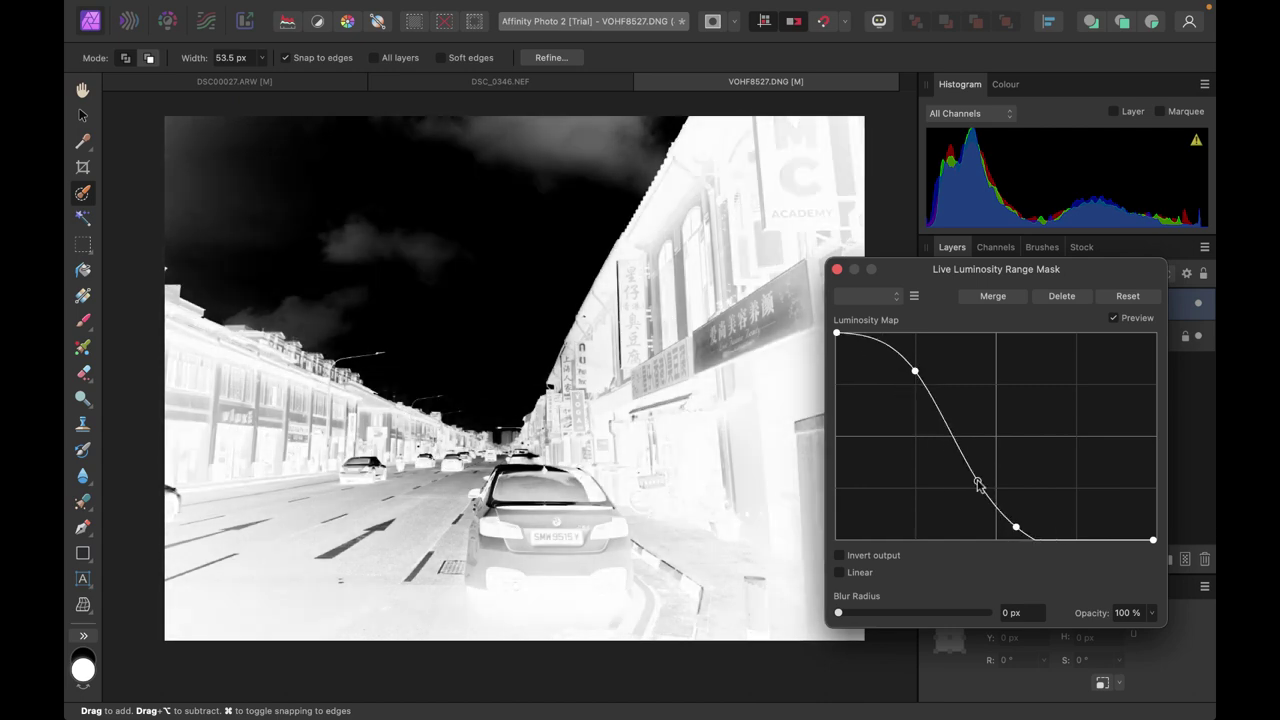
pyautogui.click(838, 270)
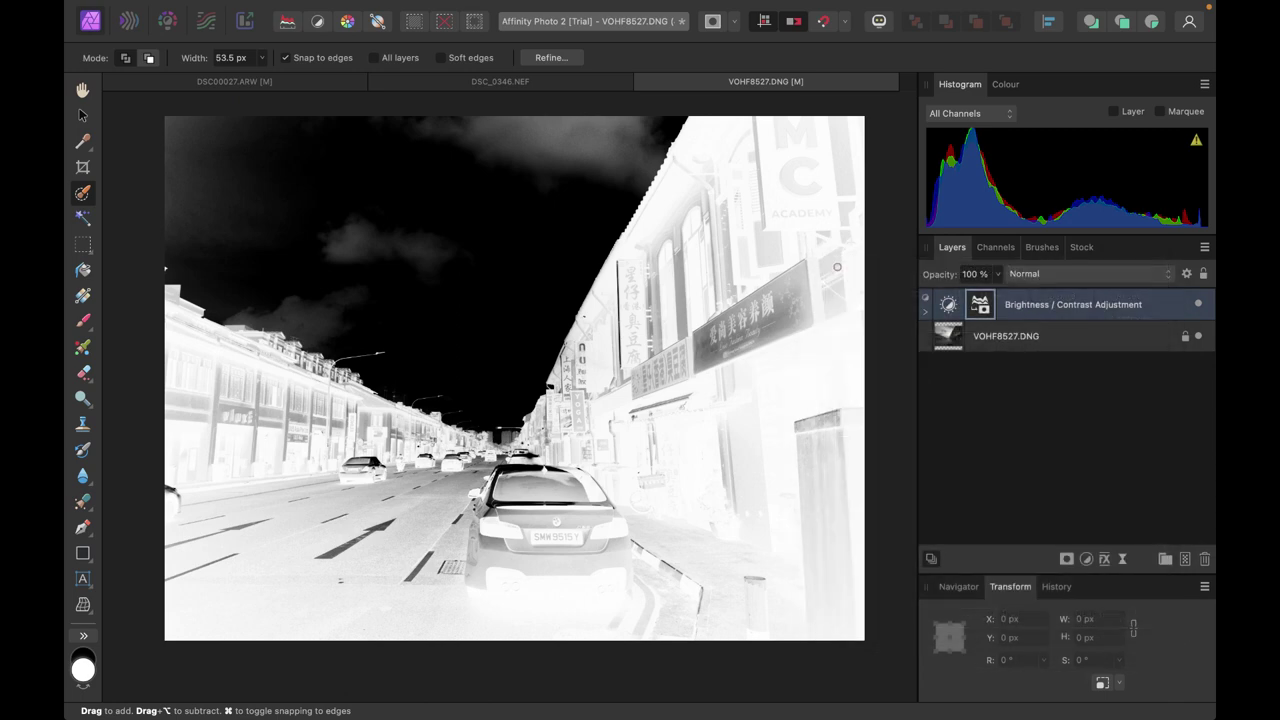
# Step: Set the Brightness / Contrast adjustment's brightness to 51 %
pyautogui.doubleClick(948, 305)
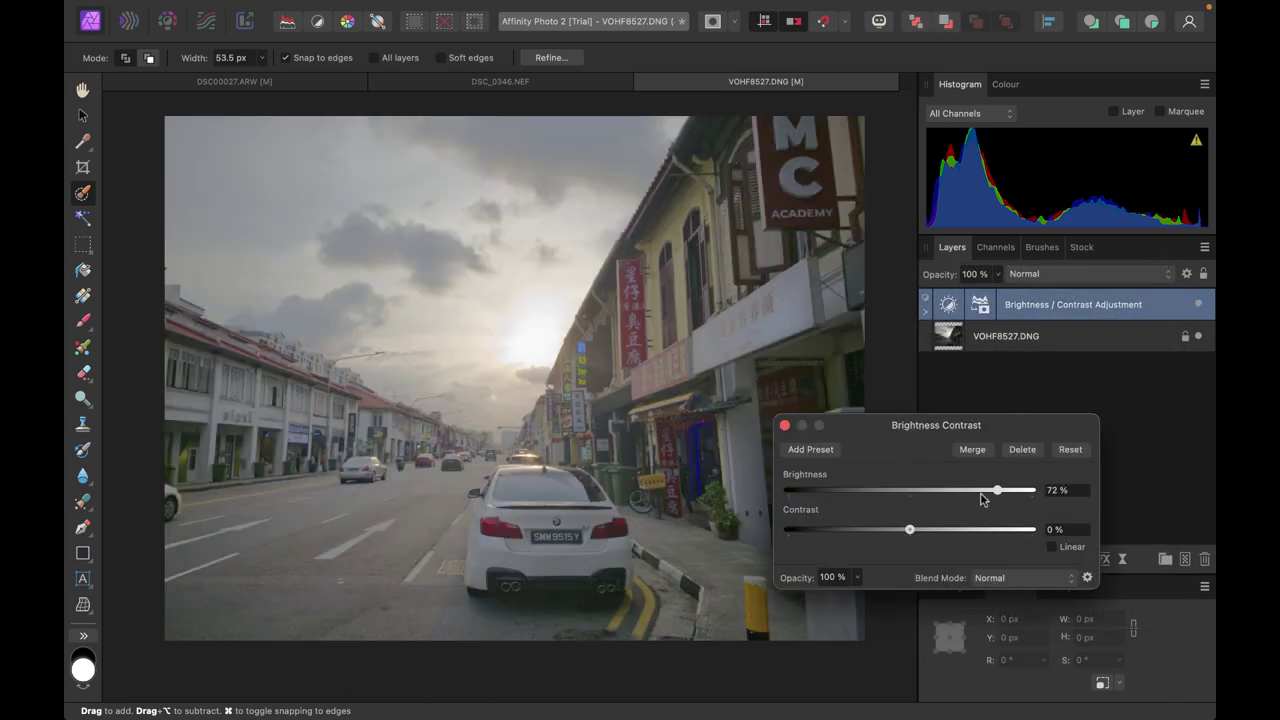
pyautogui.moveTo(997, 490); pyautogui.dragTo(971, 520)
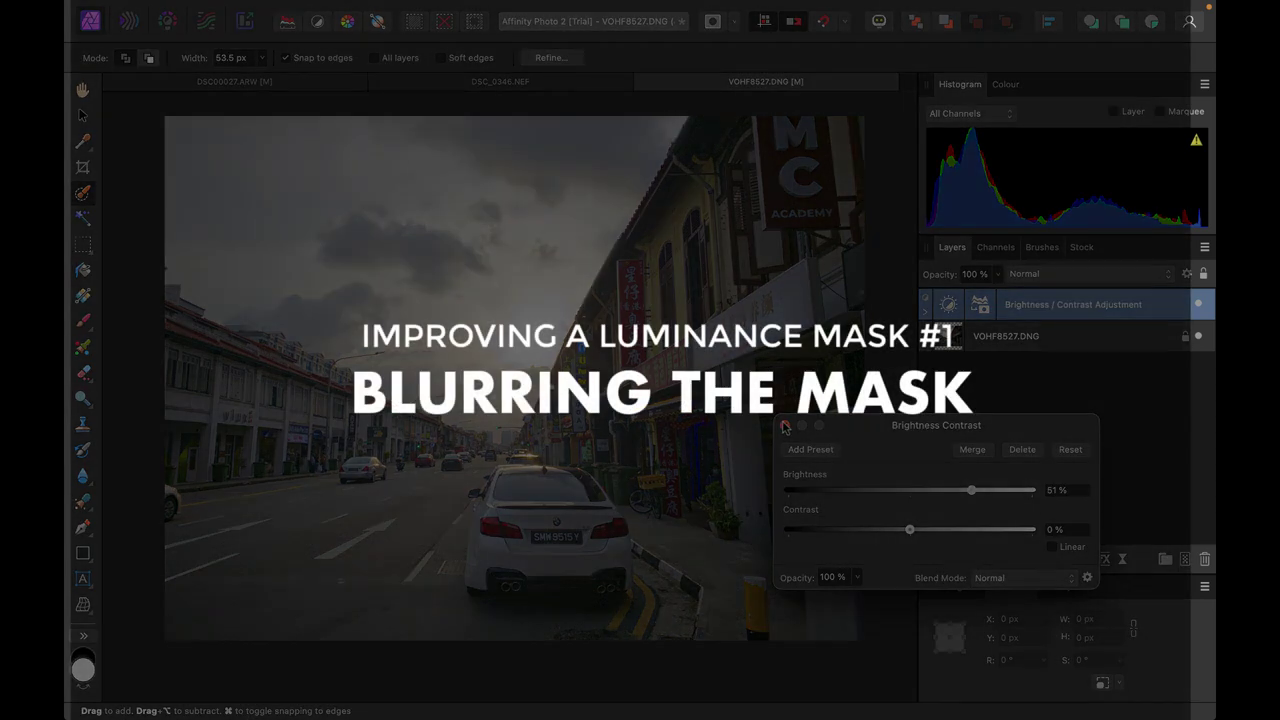
pyautogui.click(785, 426)
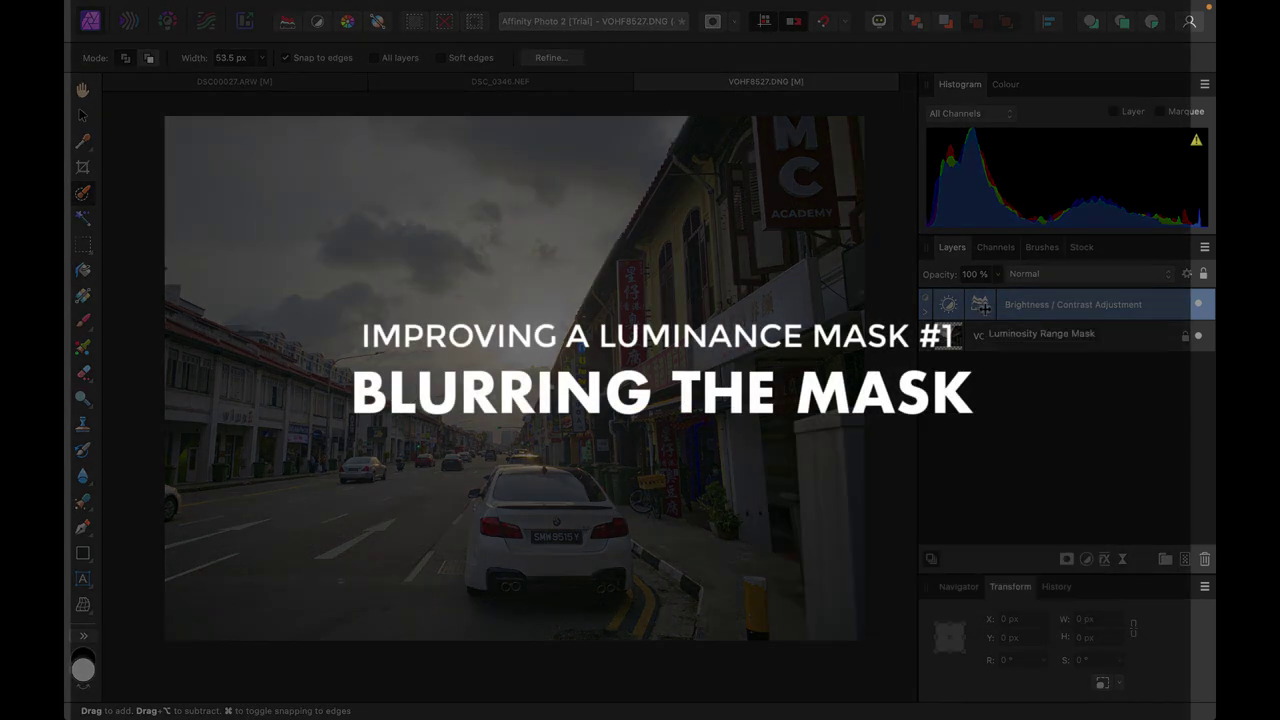
# Step: Preview the Luminosity Range Mask and soften it with a blur radius of 70.4 px
pyautogui.doubleClick(978, 335)
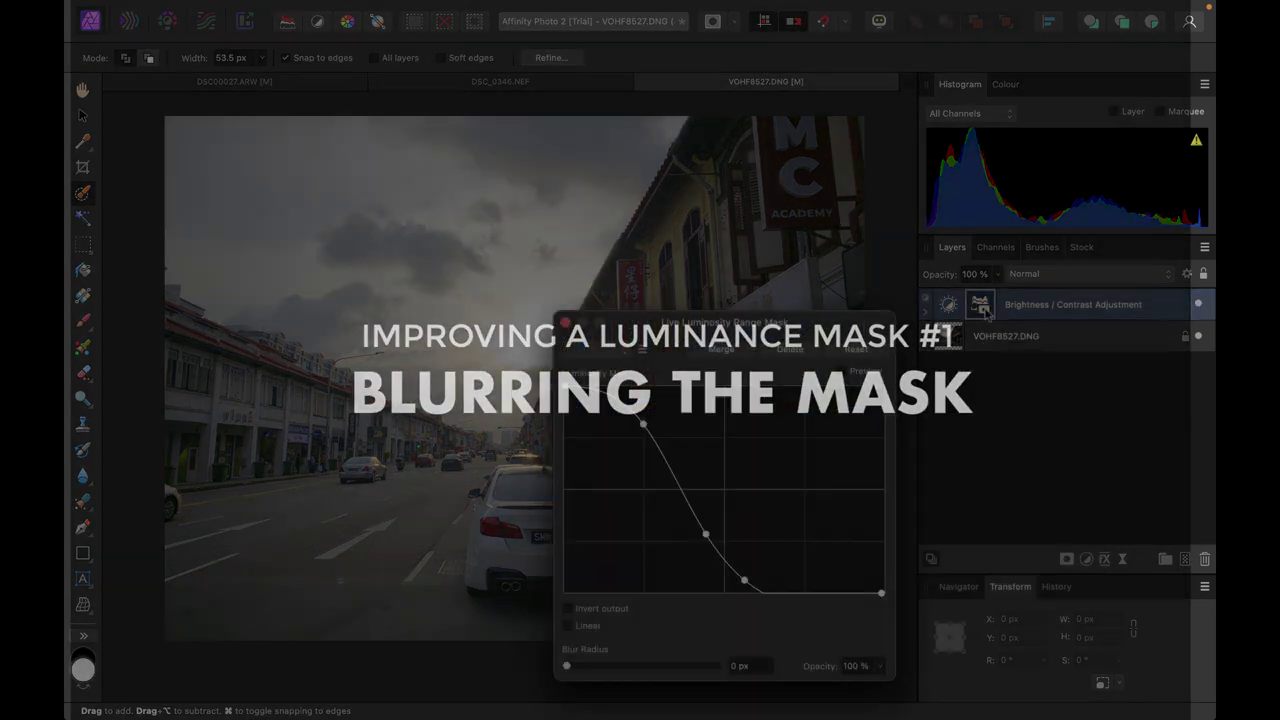
pyautogui.moveTo(683, 350); pyautogui.dragTo(893, 310)
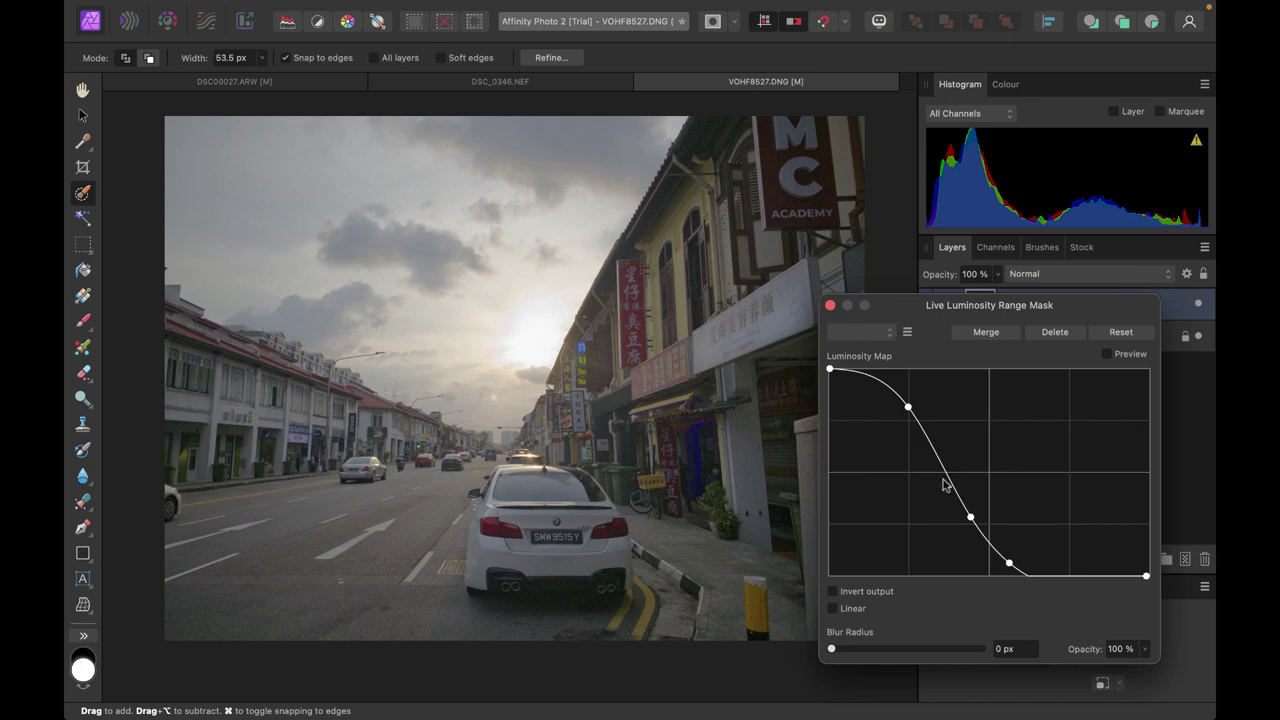
pyautogui.click(1107, 354)
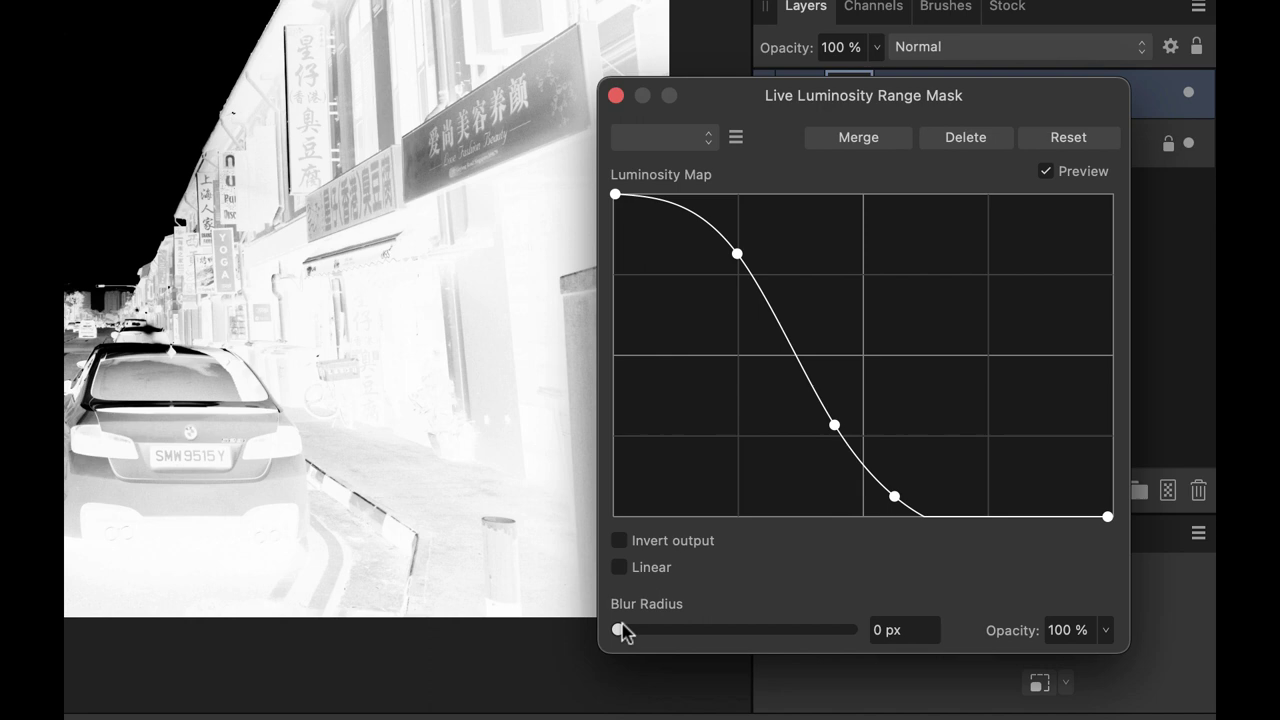
pyautogui.moveTo(620, 630); pyautogui.dragTo(890, 634)
pyautogui.moveTo(981, 648)
pyautogui.mouseDown()
pyautogui.moveTo(800, 671)
pyautogui.moveTo(997, 678)
pyautogui.moveTo(763, 663)
pyautogui.moveTo(989, 656)
pyautogui.moveTo(800, 663)
pyautogui.moveTo(971, 649)
pyautogui.mouseUp()
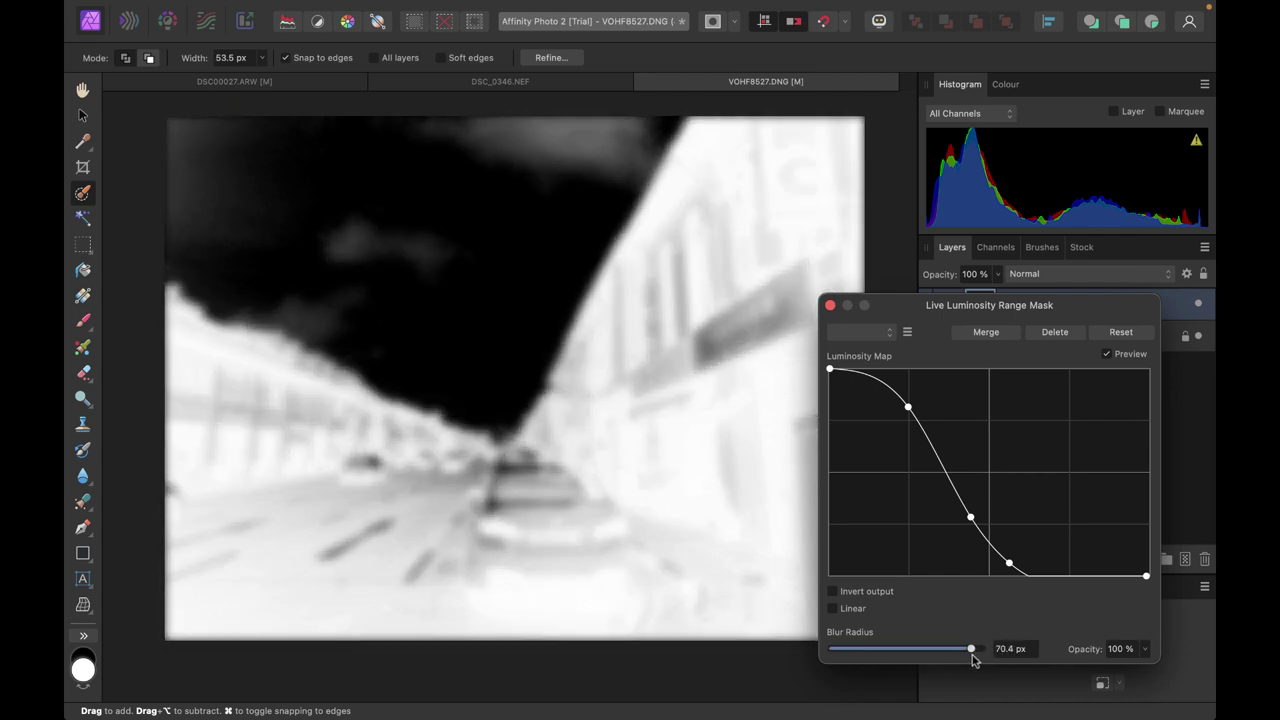
pyautogui.click(830, 305)
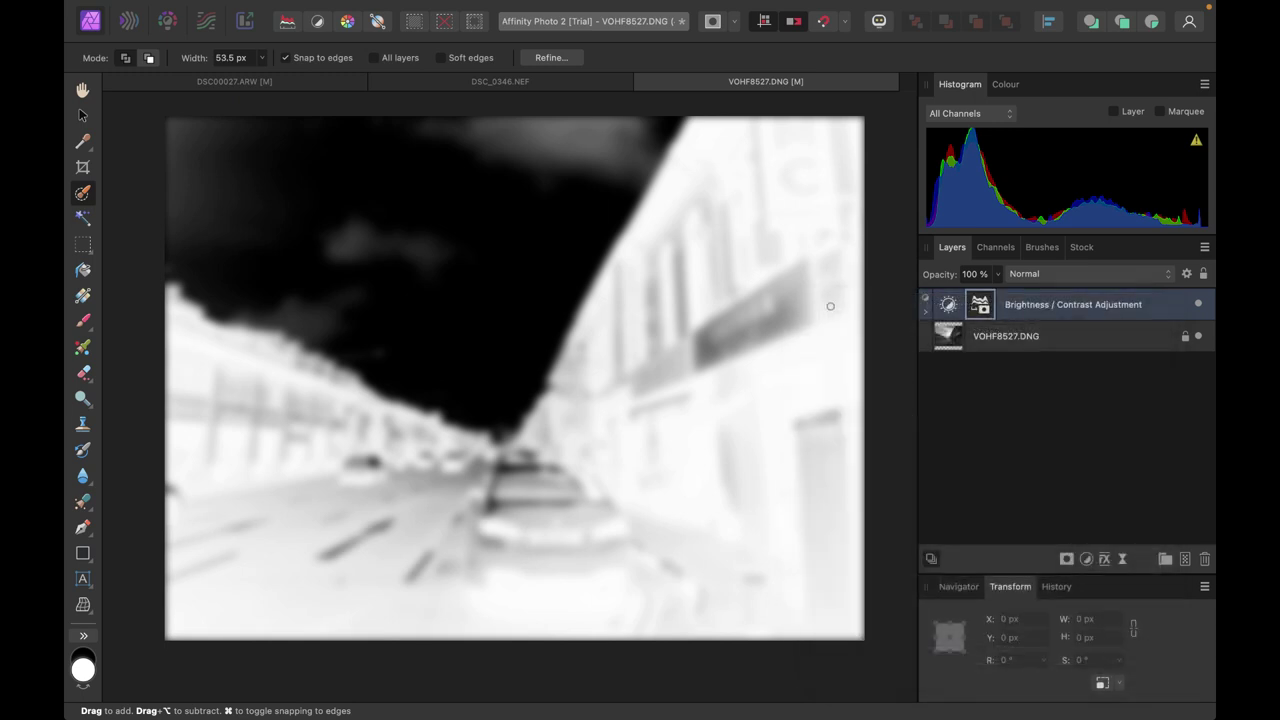
# Step: Set the adjustment's brightness to 41 % and check the shophouse roofline against the sky
pyautogui.click(949, 305)
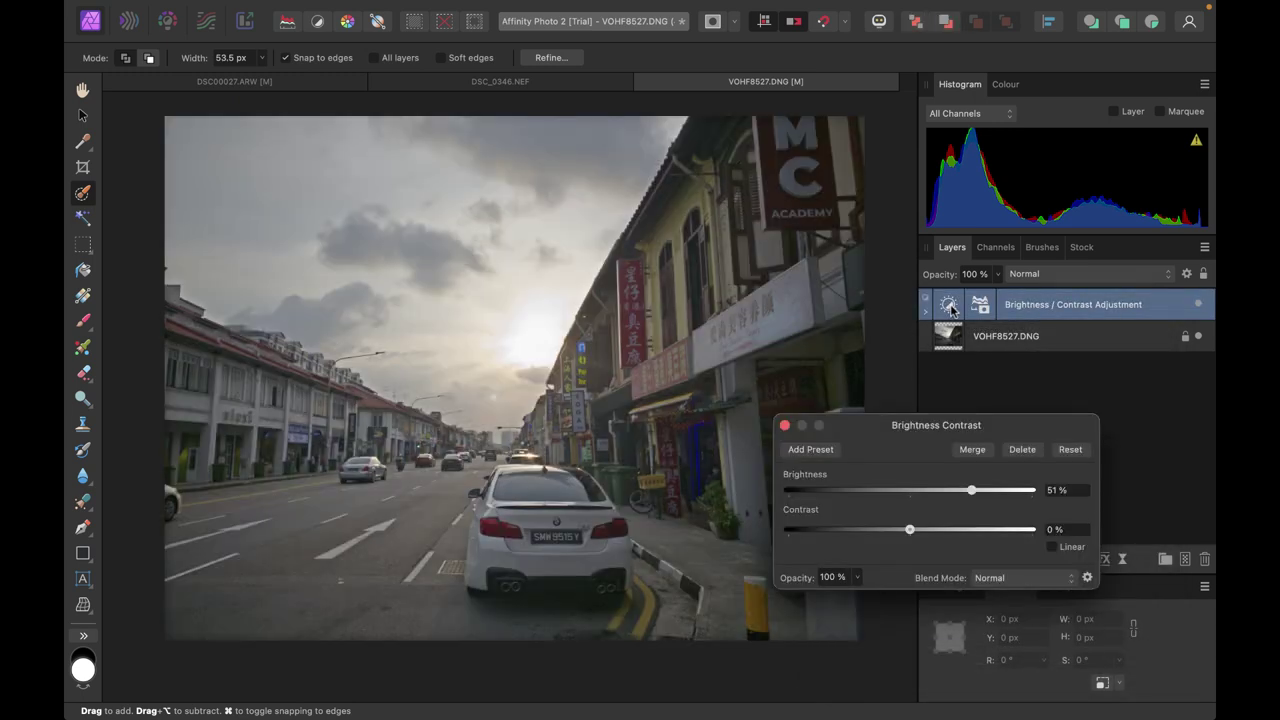
pyautogui.moveTo(969, 491); pyautogui.dragTo(955, 497)
pyautogui.scroll(5, 643, 232)
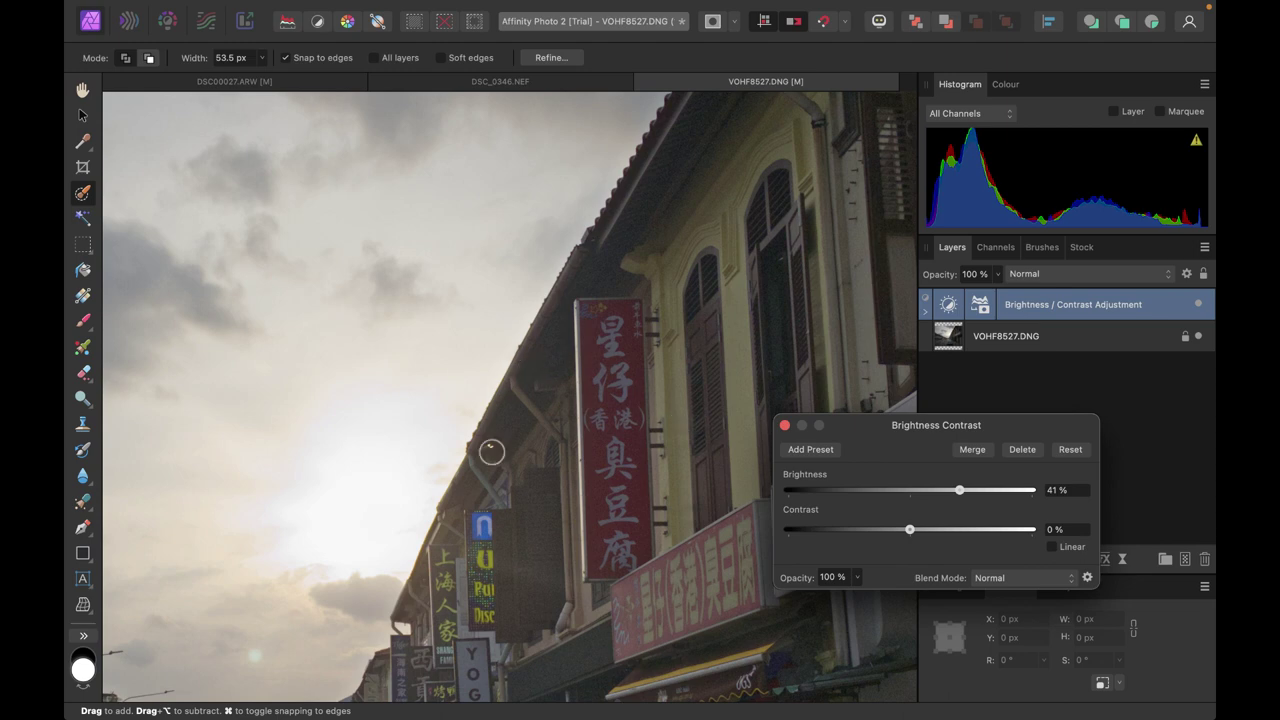
pyautogui.scroll(-5, 491, 451)
pyautogui.scroll(-3, 491, 451)
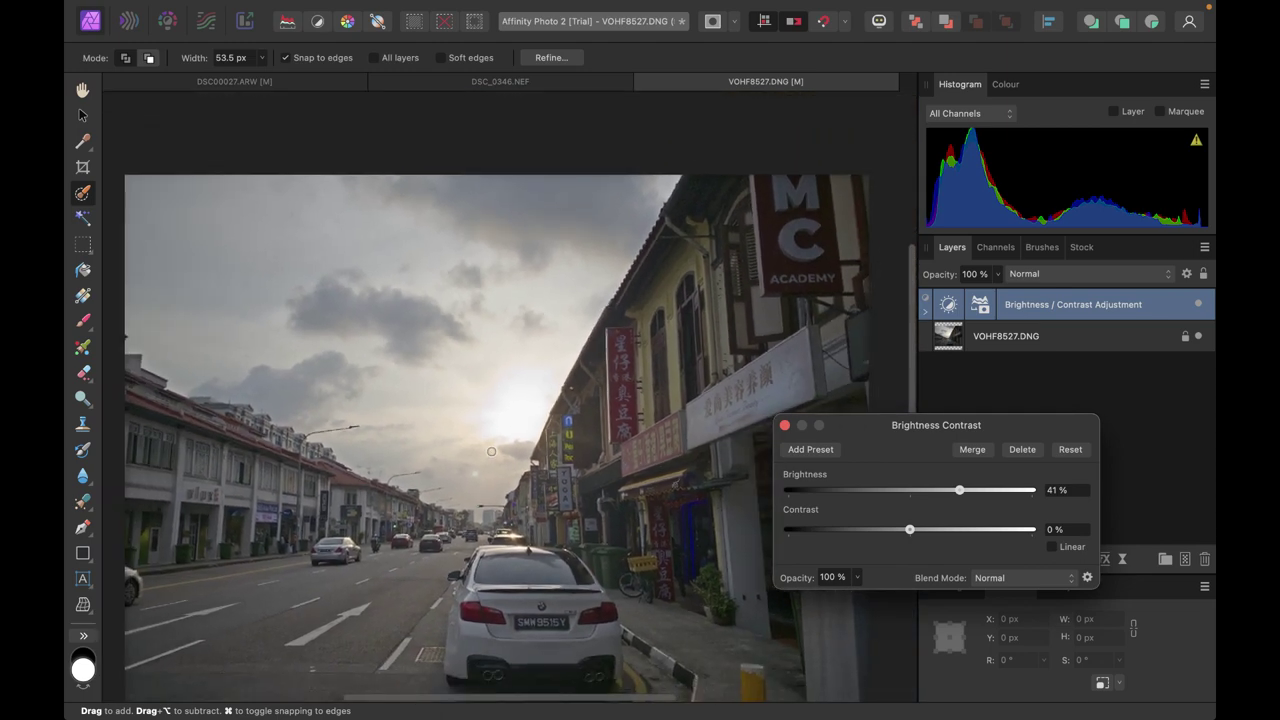
pyautogui.scroll(4, 625, 270)
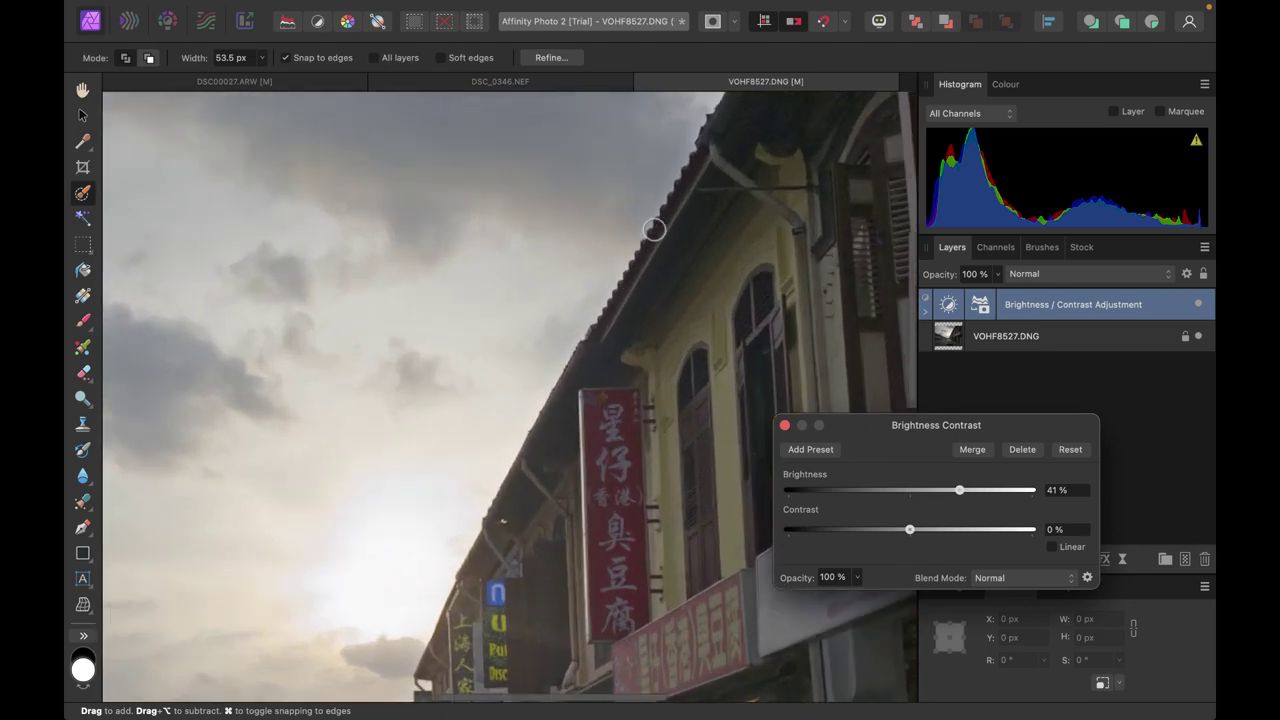
pyautogui.scroll(-4, 645, 460)
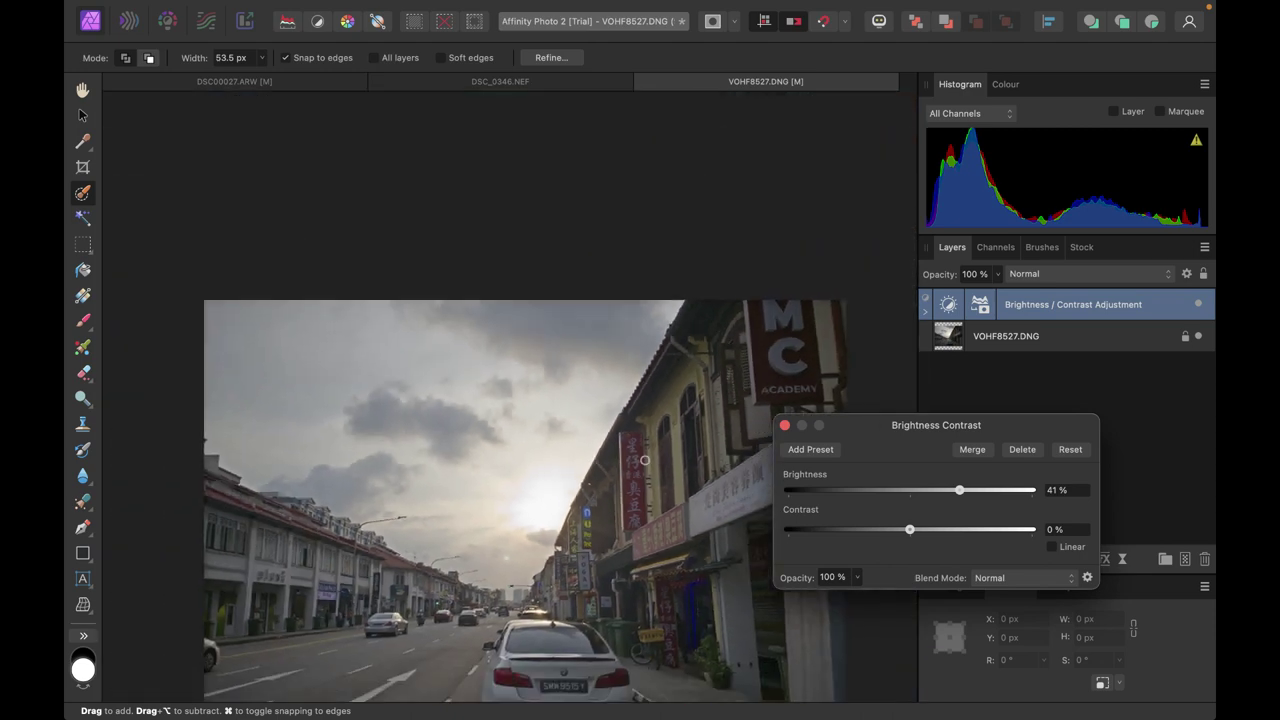
pyautogui.click(785, 425)
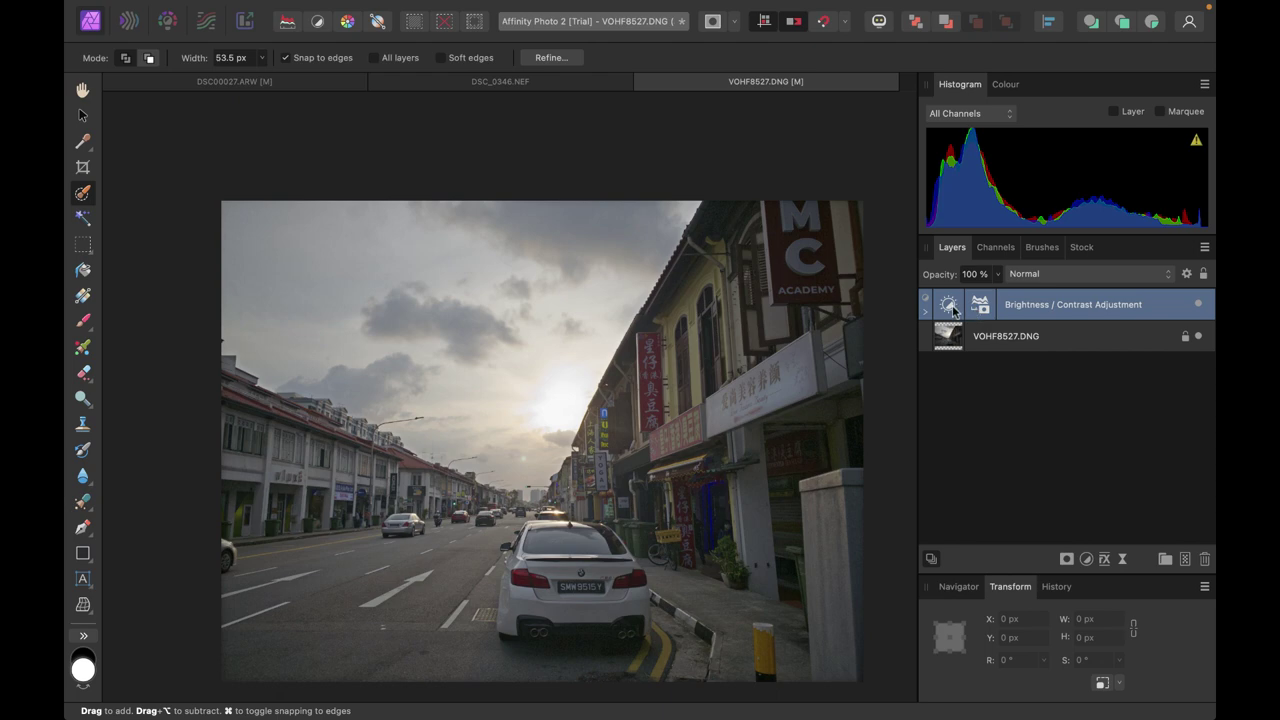
# Step: Set the Luminosity Range Mask's blur radius to 8.6 px with the mask preview turned on
pyautogui.click(952, 308)
pyautogui.moveTo(686, 664); pyautogui.dragTo(628, 670)
pyautogui.click(842, 371)
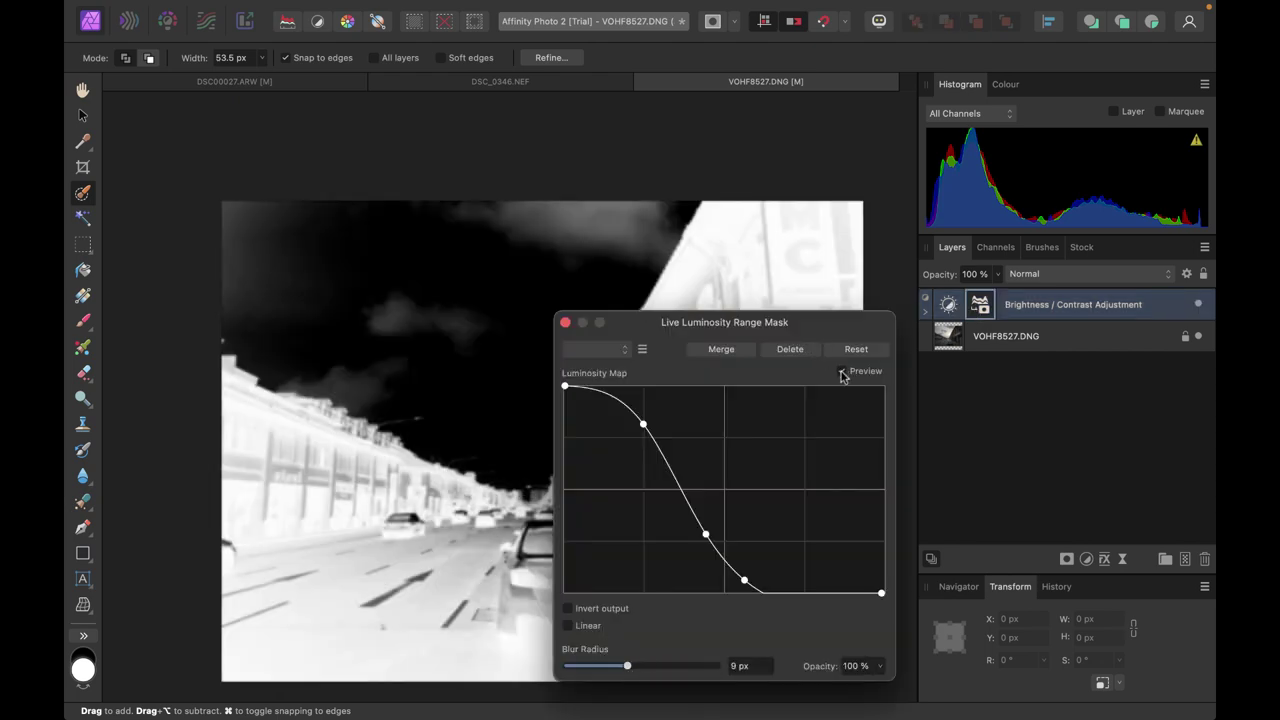
pyautogui.moveTo(628, 666)
pyautogui.mouseDown()
pyautogui.moveTo(556, 667)
pyautogui.moveTo(627, 673)
pyautogui.mouseUp()
pyautogui.click(566, 322)
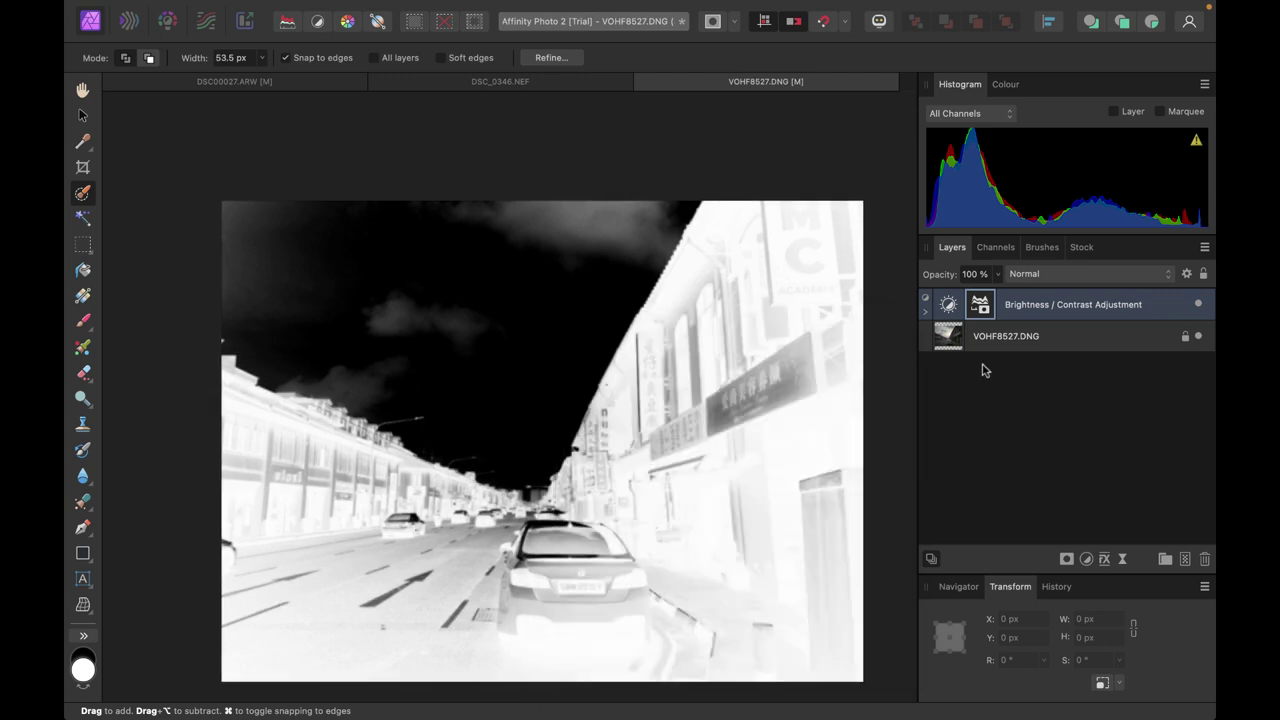
# Step: View the luminosity mask on its own and expand the Brightness / Contrast adjustment layer to show its nested Luminosity Range Mask
pyautogui.click(949, 309)
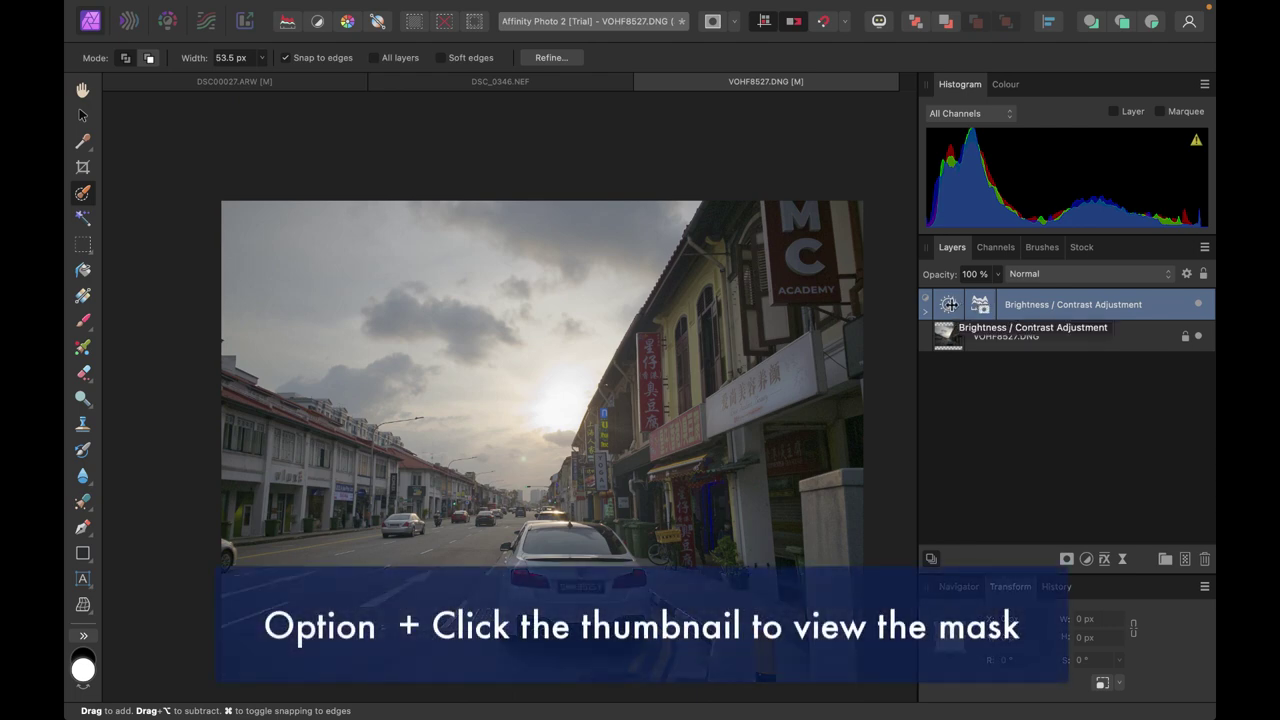
pyautogui.keyDown('alt'); pyautogui.doubleClick(980, 308); pyautogui.keyUp('alt')
pyautogui.moveTo(737, 320); pyautogui.dragTo(991, 362)
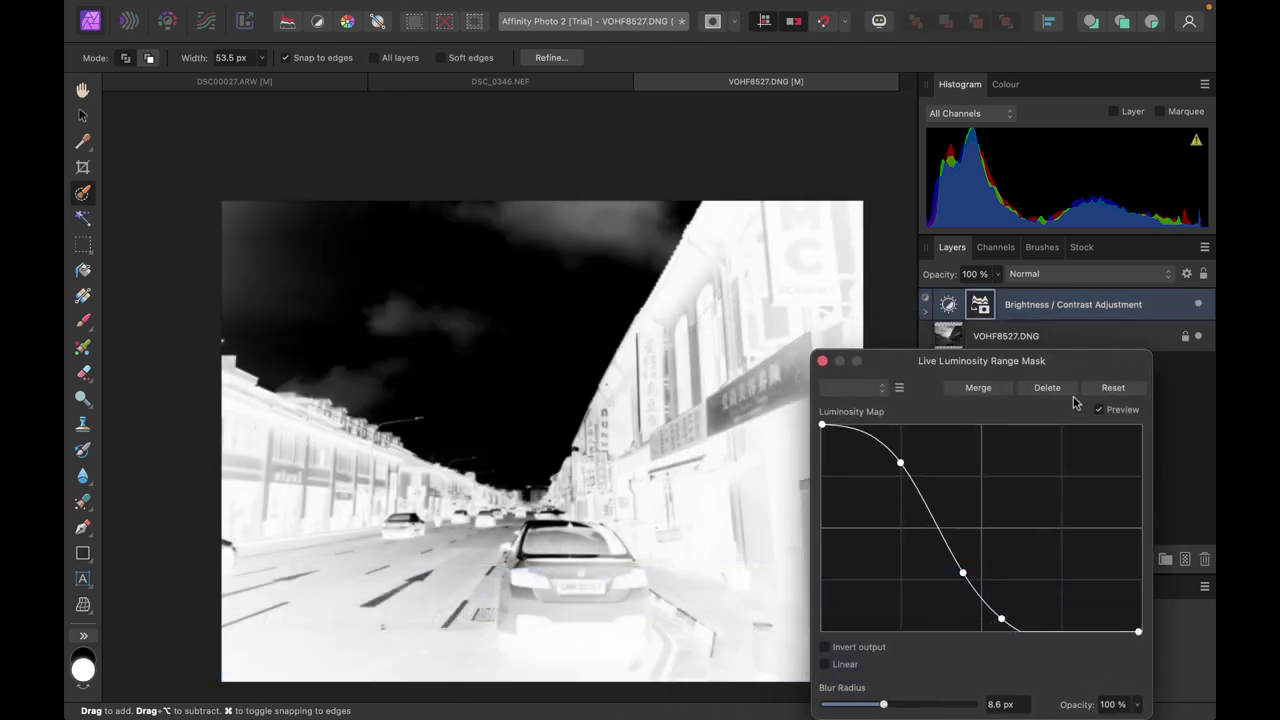
pyautogui.click(823, 362)
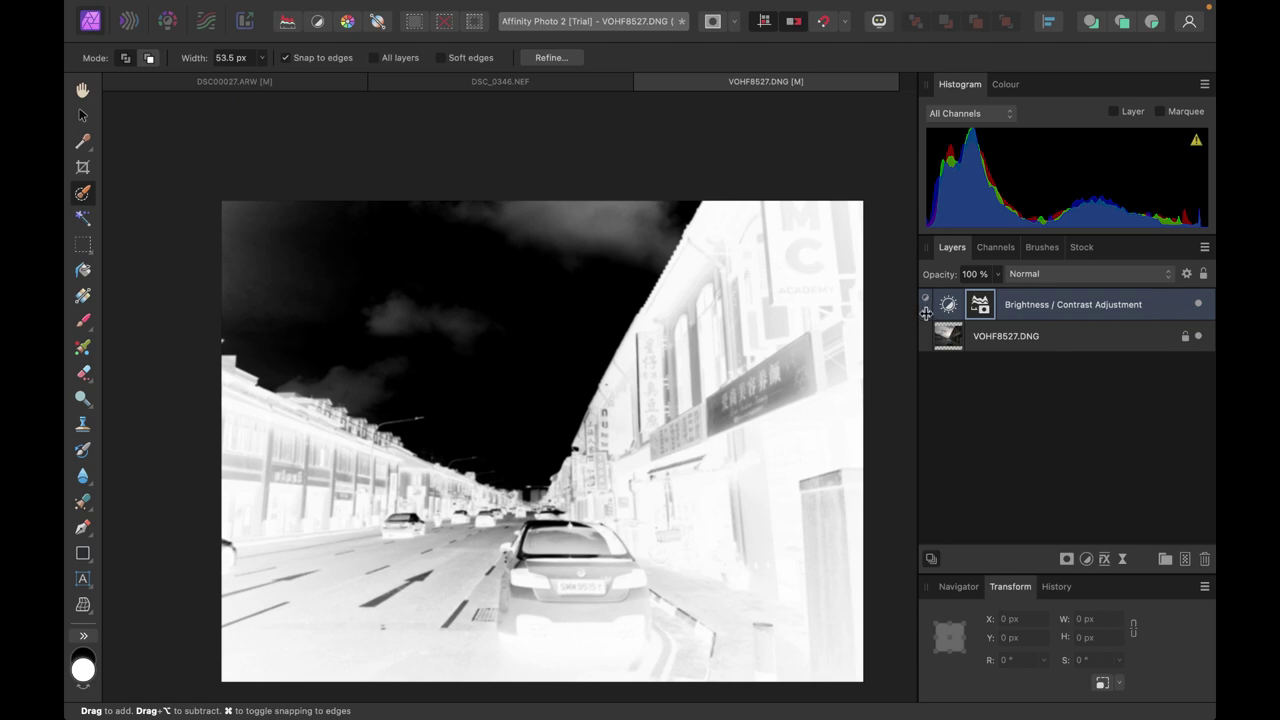
pyautogui.moveTo(926, 313); pyautogui.dragTo(930, 322)
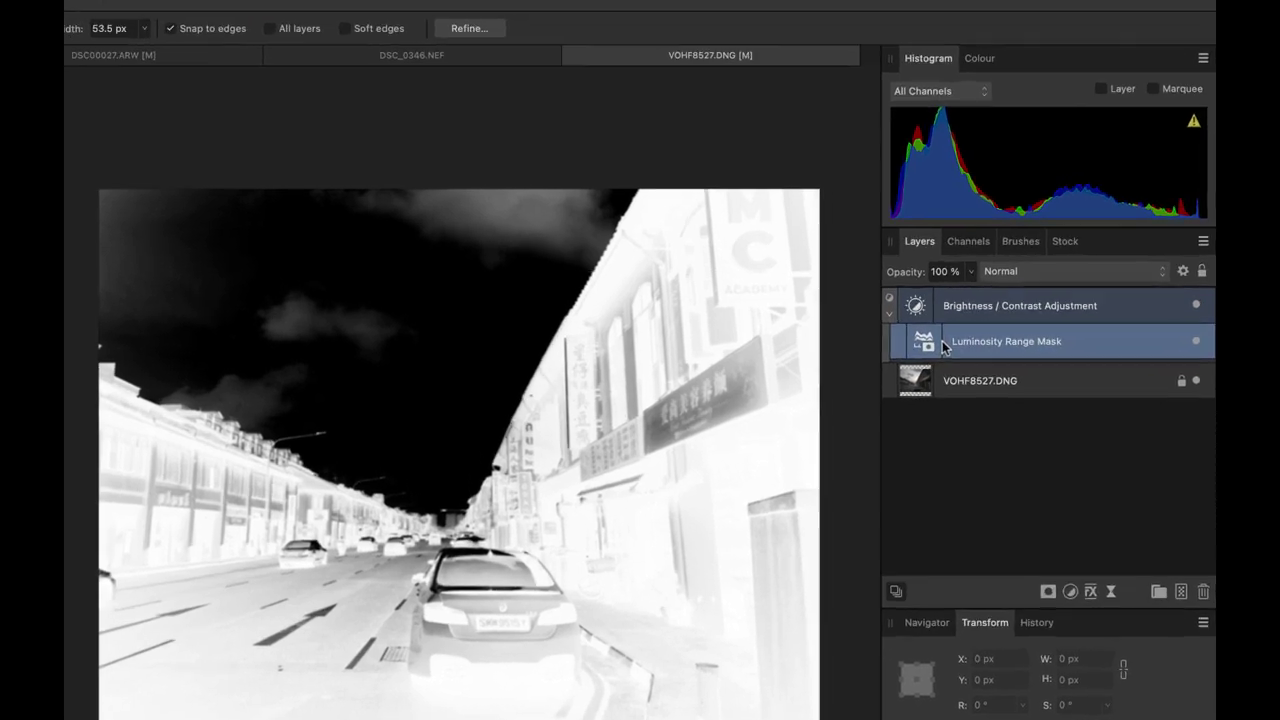
# Step: Paint black over the remaining grey clouds in the sky of the Luminosity Range Mask, with the mask preview shown and a 514 px brush
pyautogui.rightClick(973, 341)
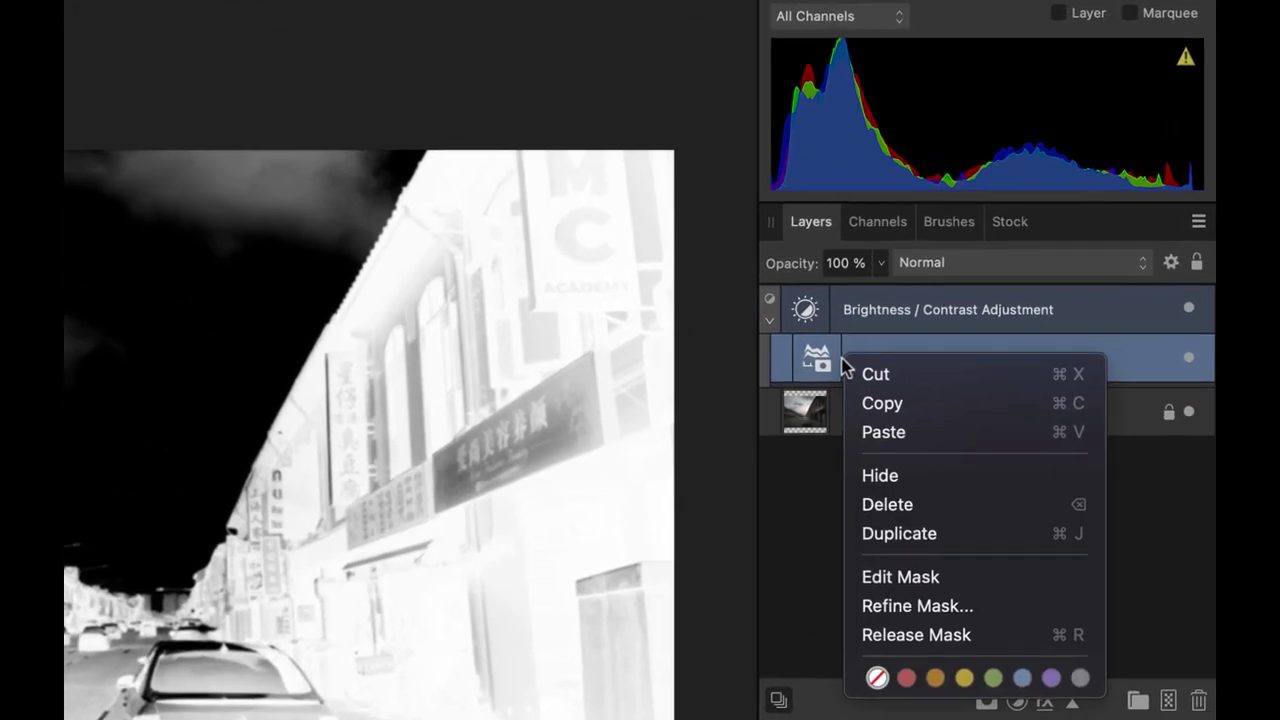
pyautogui.click(866, 582)
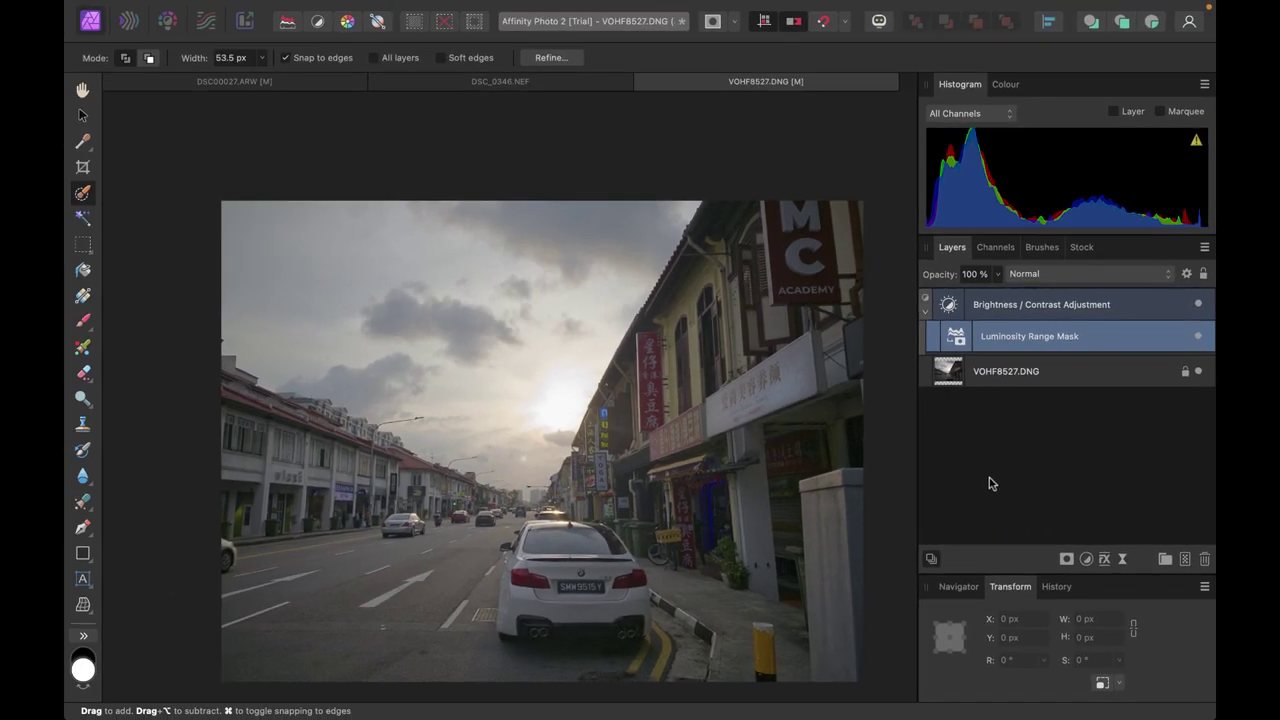
pyautogui.doubleClick(957, 337)
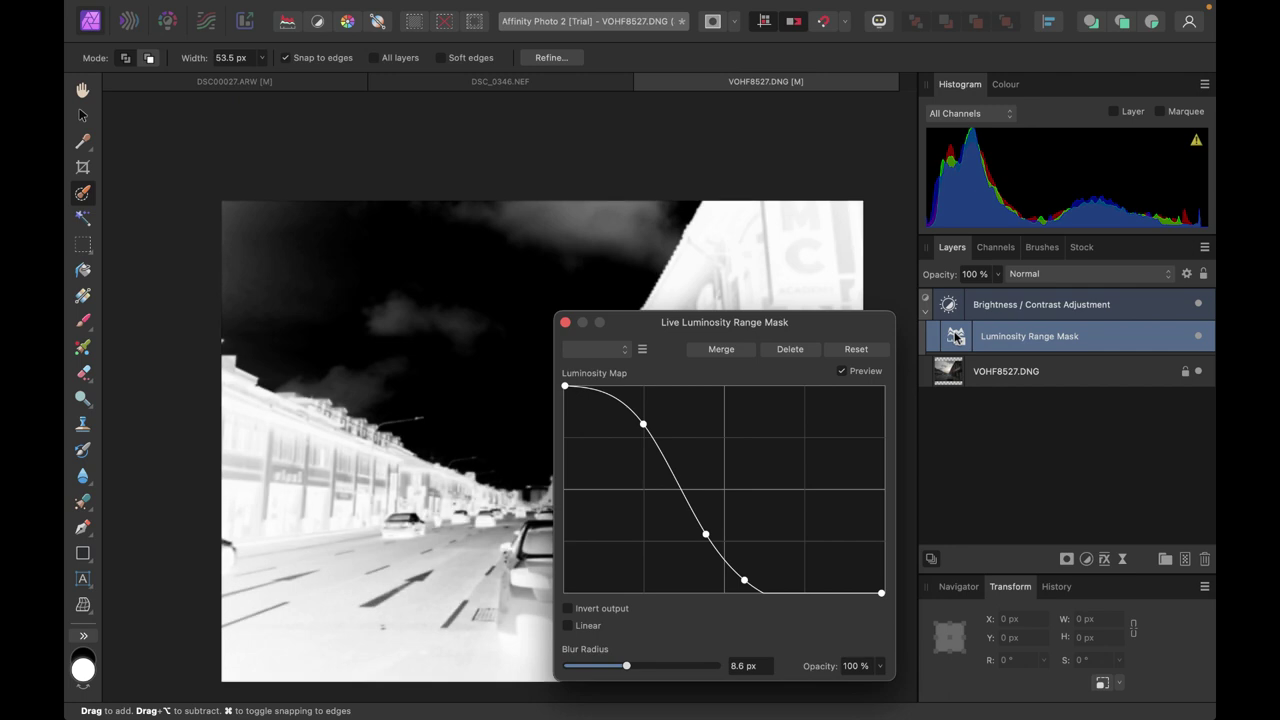
pyautogui.moveTo(787, 320); pyautogui.dragTo(1050, 356)
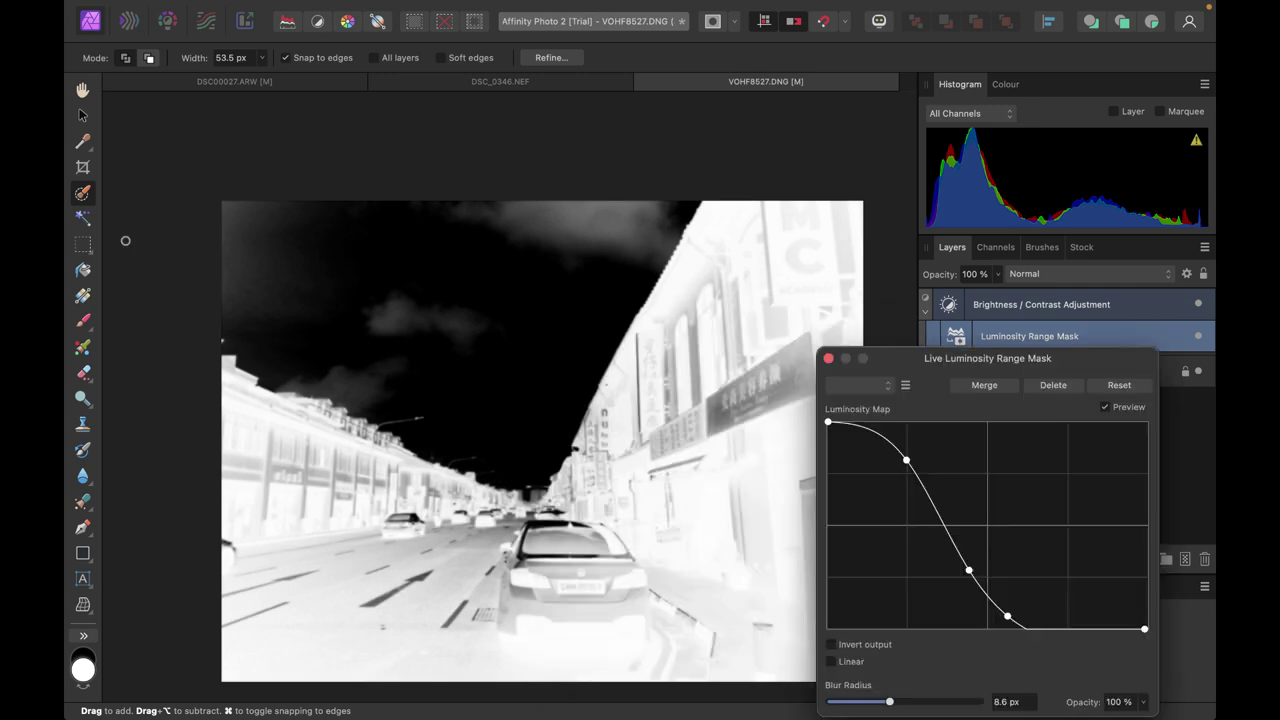
pyautogui.click(86, 324)
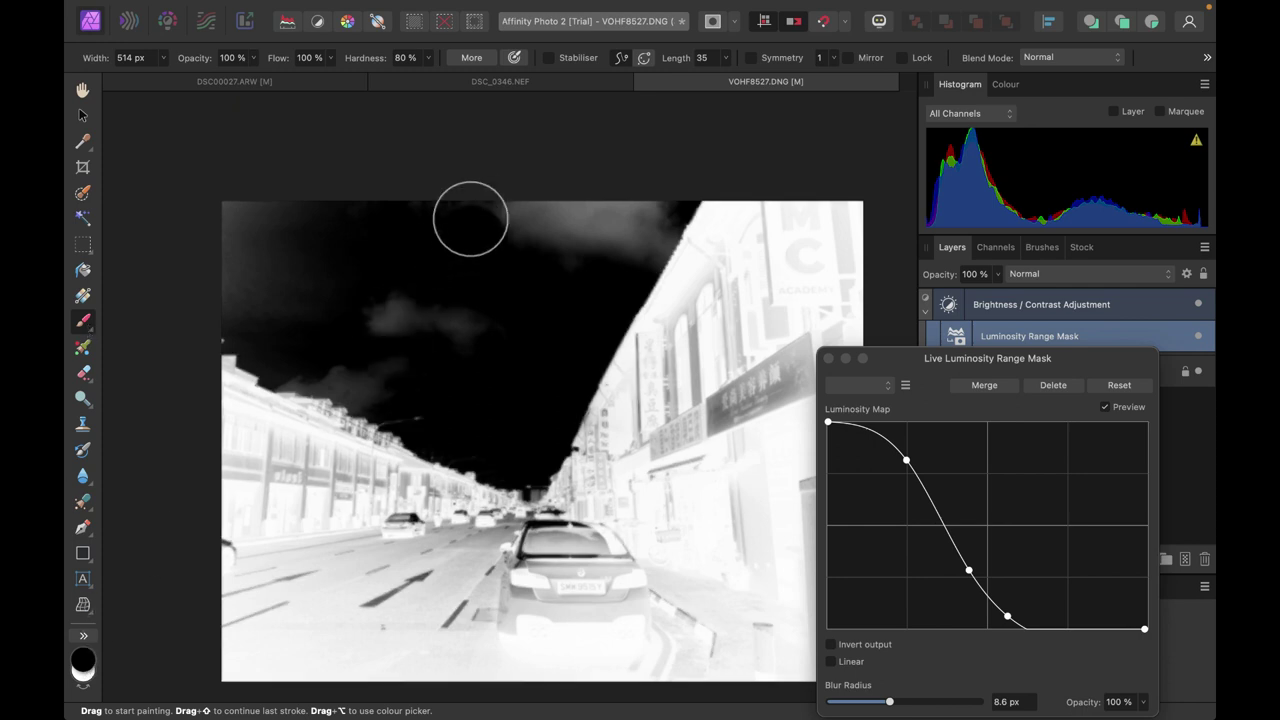
pyautogui.moveTo(466, 206)
pyautogui.mouseDown()
pyautogui.moveTo(640, 207)
pyautogui.moveTo(629, 243)
pyautogui.moveTo(361, 323)
pyautogui.moveTo(357, 349)
pyautogui.moveTo(394, 369)
pyautogui.moveTo(338, 350)
pyautogui.moveTo(511, 251)
pyautogui.moveTo(416, 267)
pyautogui.mouseUp()
pyautogui.click(84, 648)
pyautogui.click(828, 358)
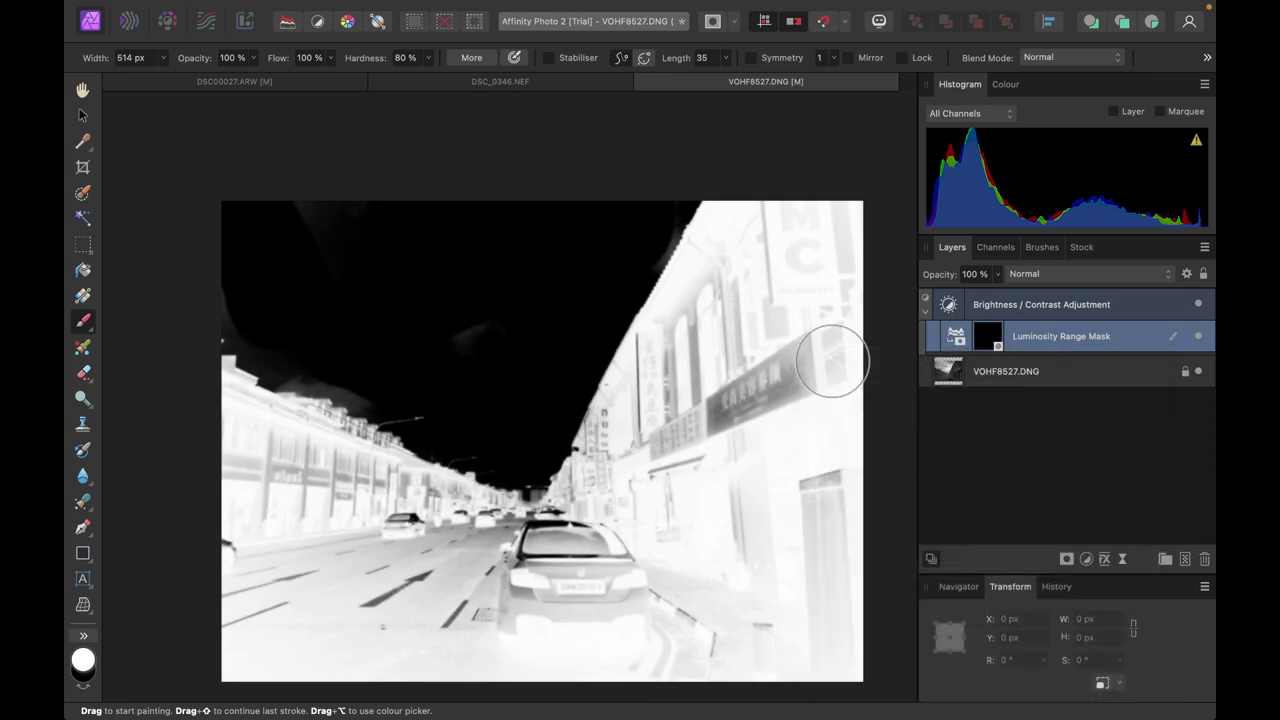
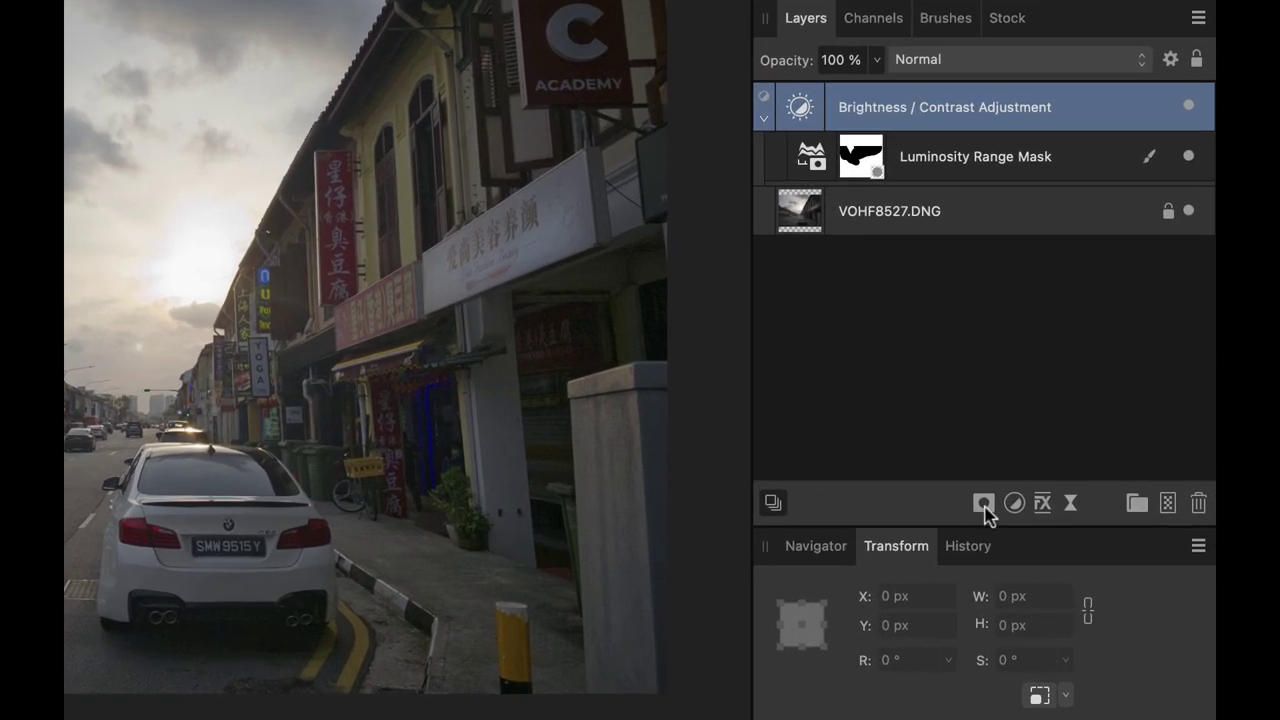
# Step: Add a Compound Mask to the Brightness / Contrast adjustment and nest the Luminosity Range Mask inside it
pyautogui.click(984, 504)
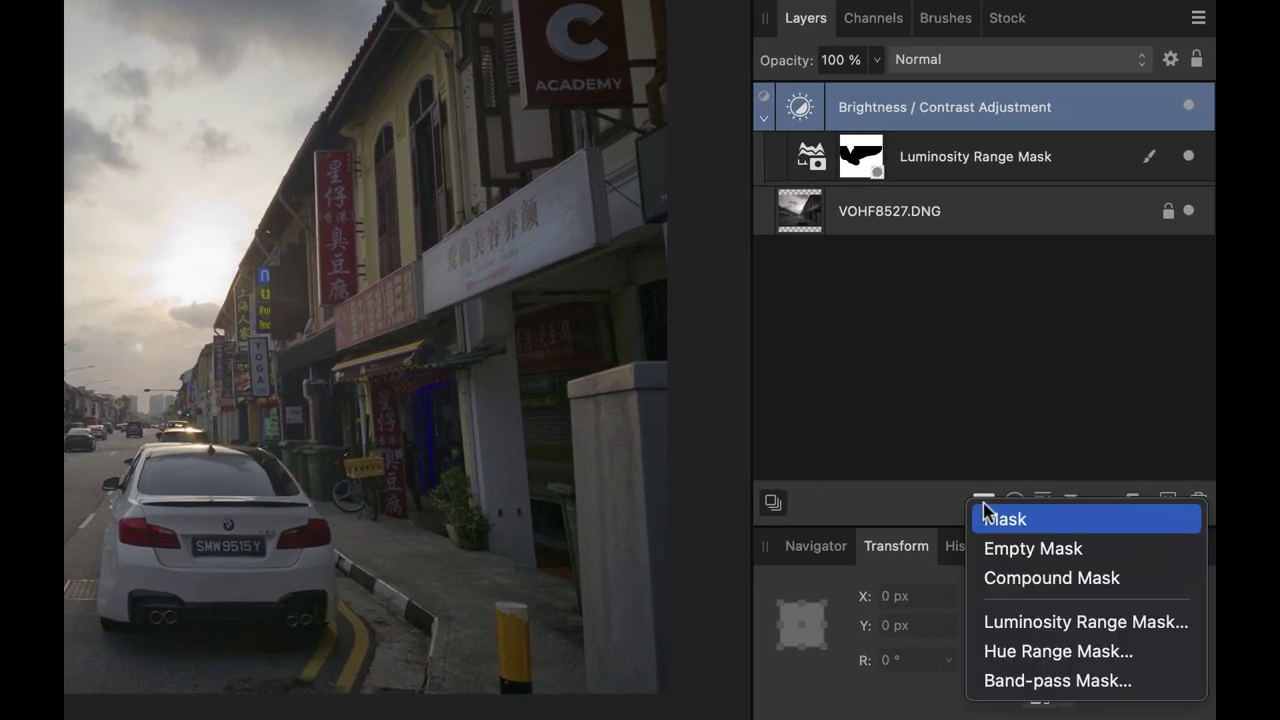
pyautogui.click(994, 580)
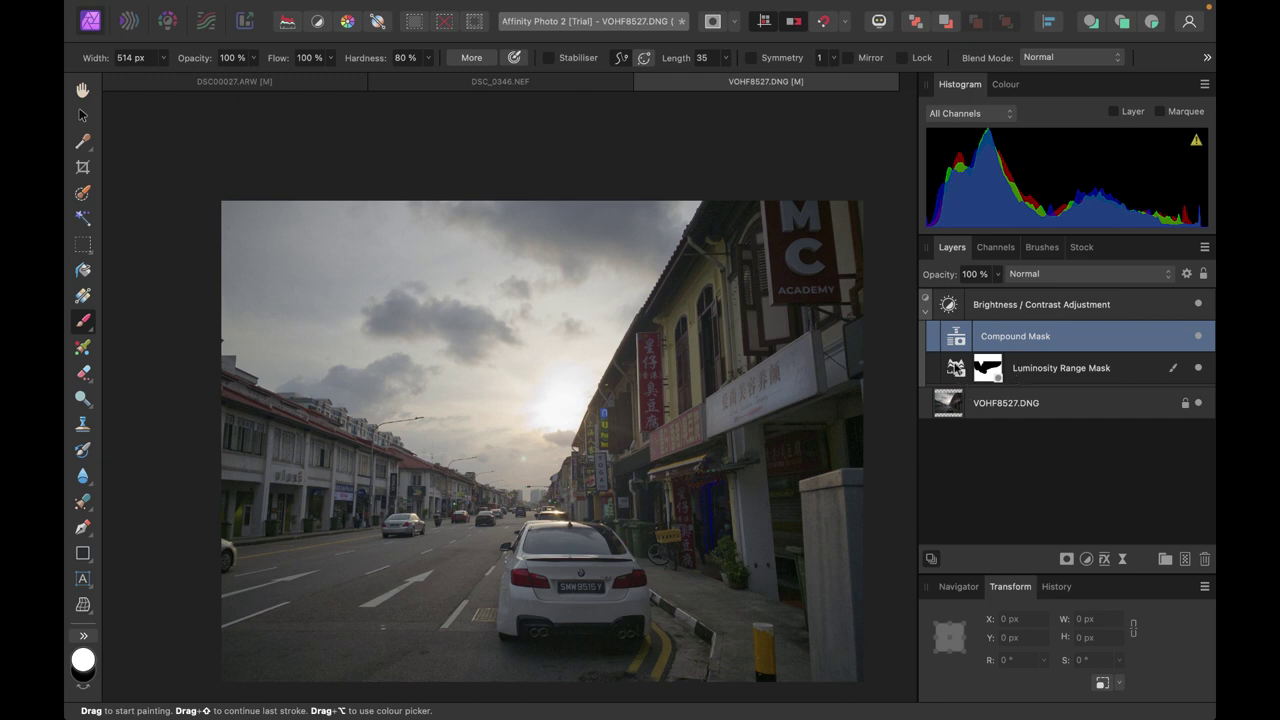
pyautogui.click(943, 369)
pyautogui.moveTo(943, 369); pyautogui.dragTo(955, 340)
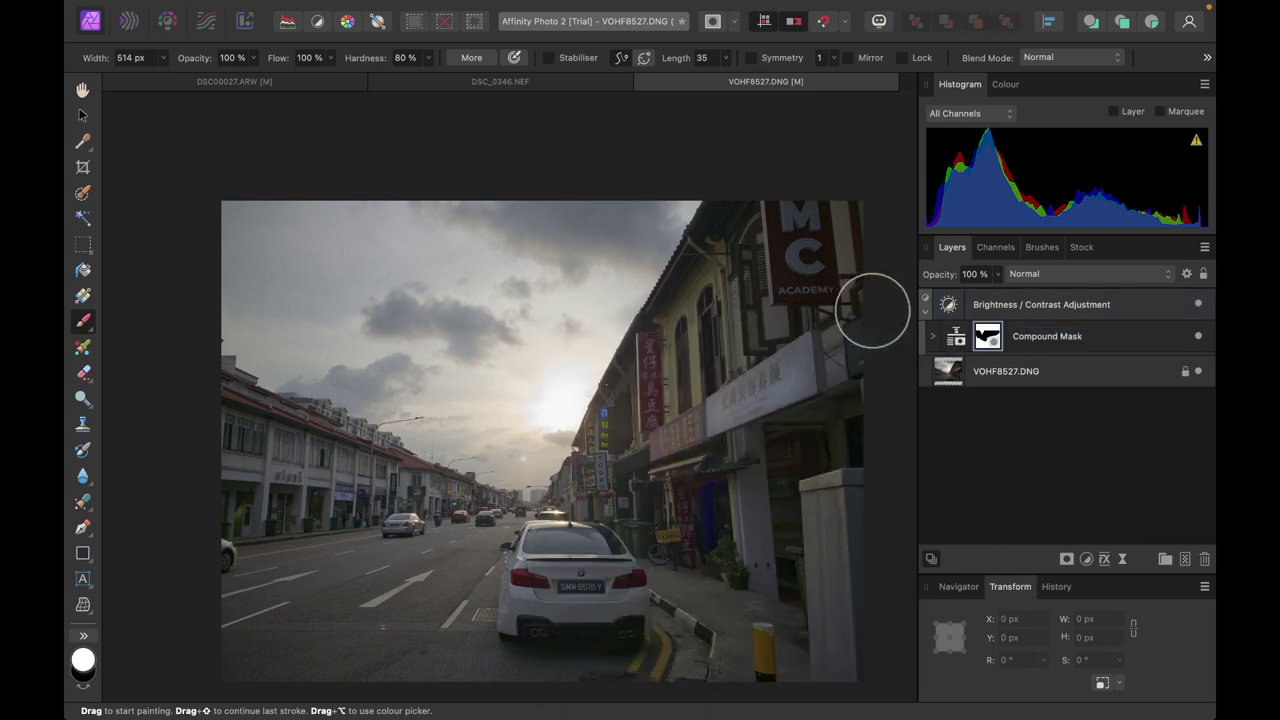
pyautogui.click(933, 337)
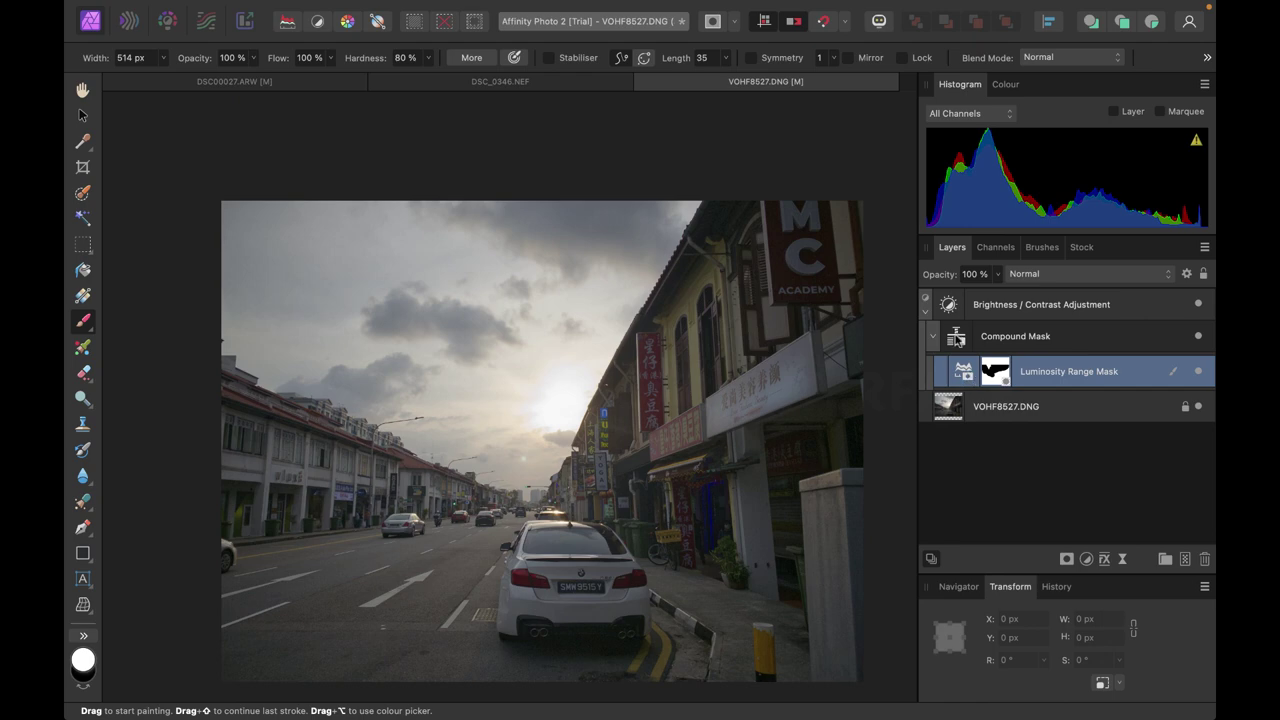
# Step: View the Compound Mask on its own and open the settings of its nested Luminosity Range Mask
pyautogui.click(957, 340)
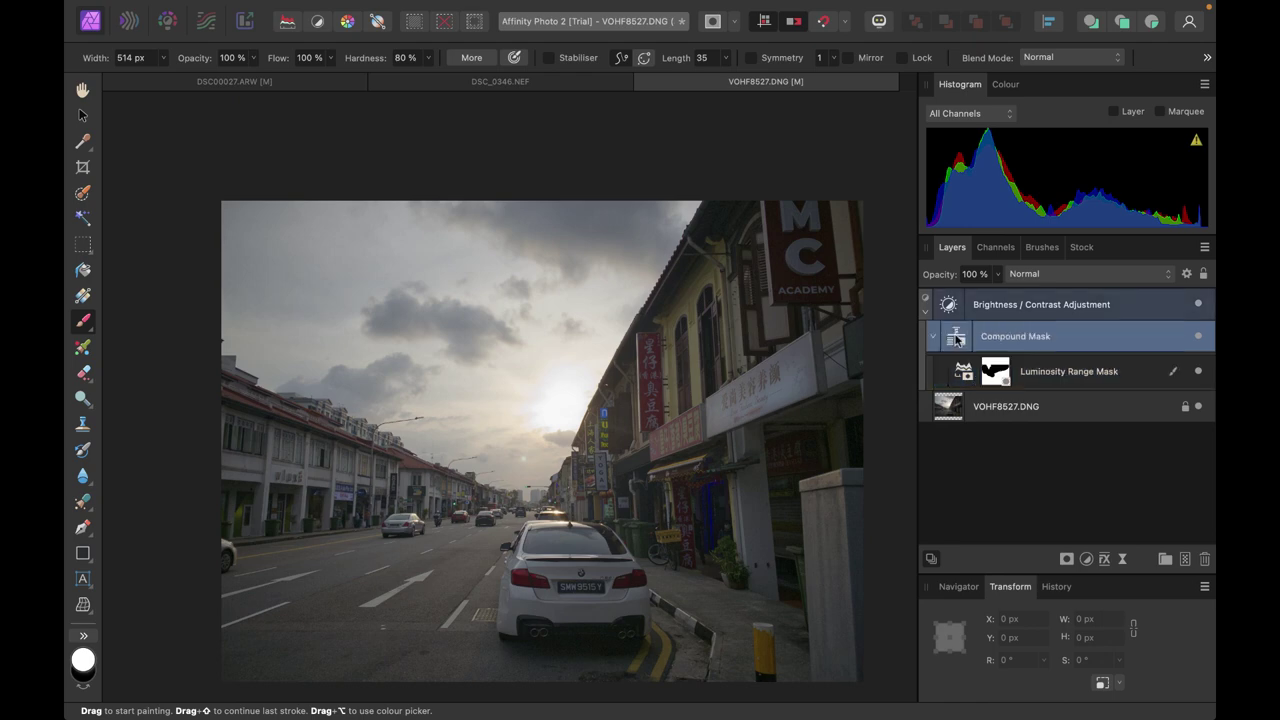
pyautogui.keyDown('alt'); pyautogui.click(957, 340); pyautogui.keyUp('alt')
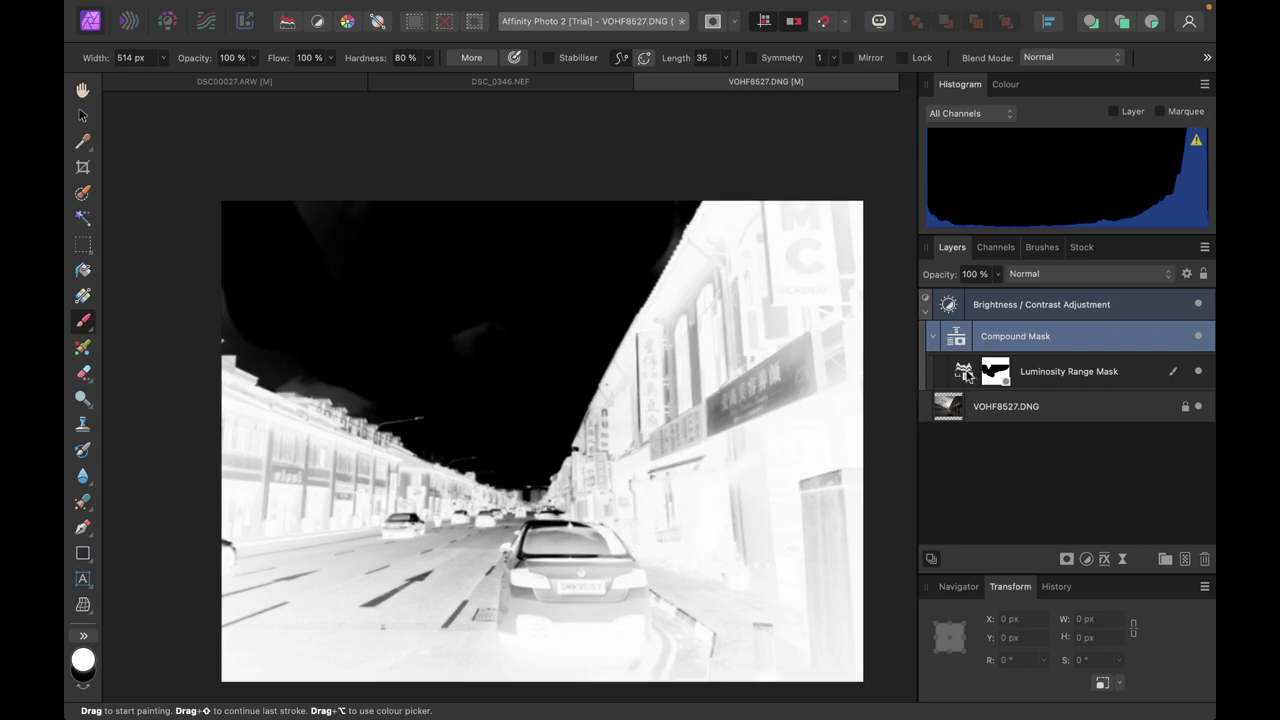
pyautogui.click(963, 371)
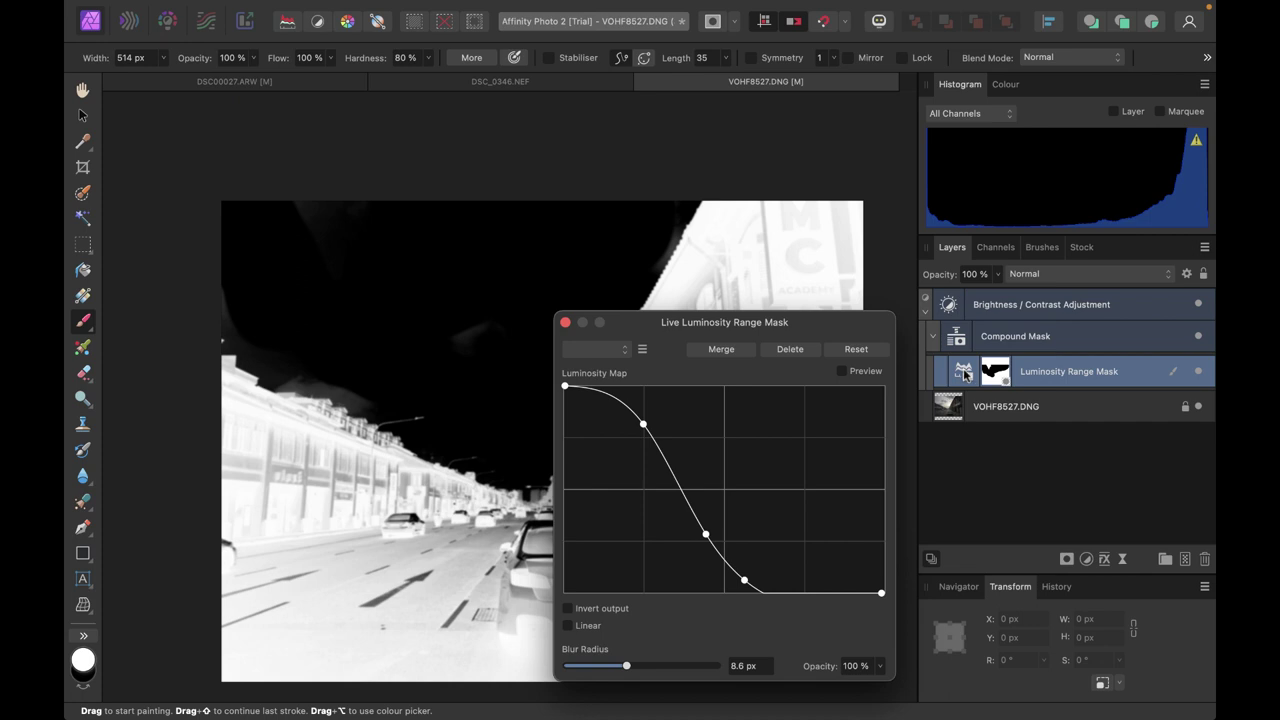
# Step: Add an Empty Mask and move it into the Compound Mask, above the Luminosity Range Mask
pyautogui.click(1066, 562)
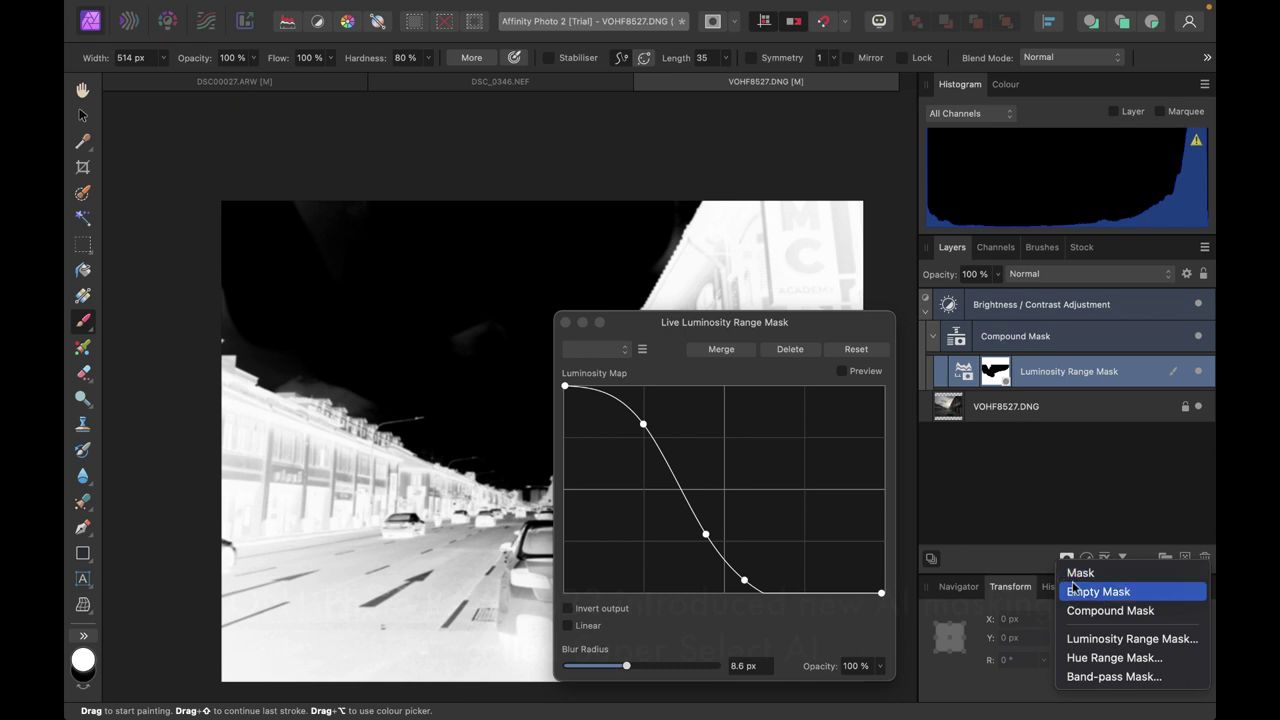
pyautogui.click(1097, 592)
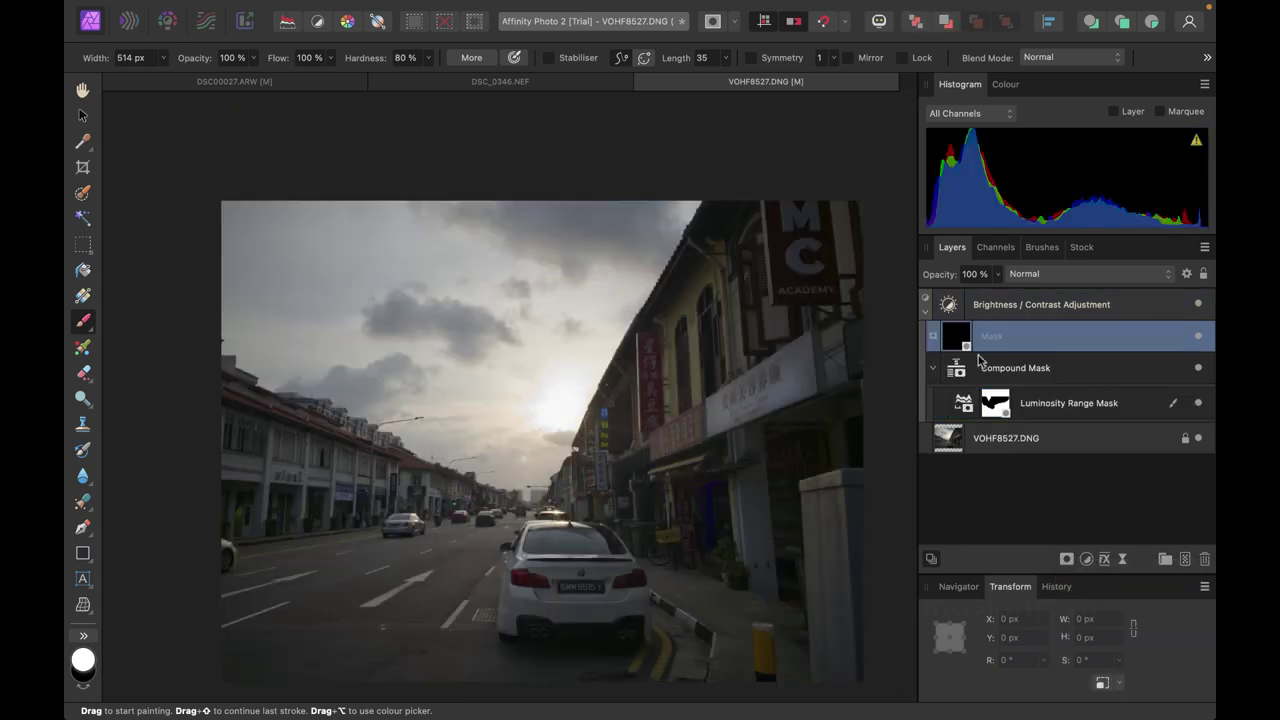
pyautogui.moveTo(953, 338); pyautogui.dragTo(996, 344)
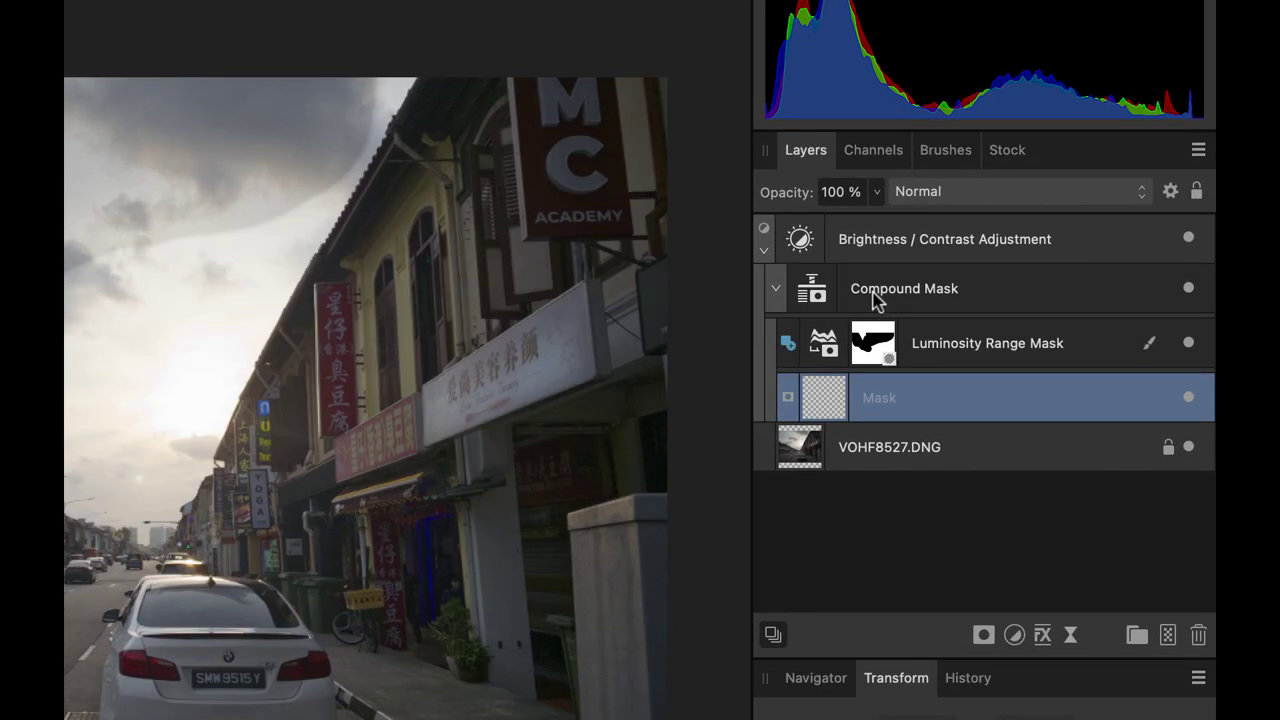
pyautogui.click(788, 344)
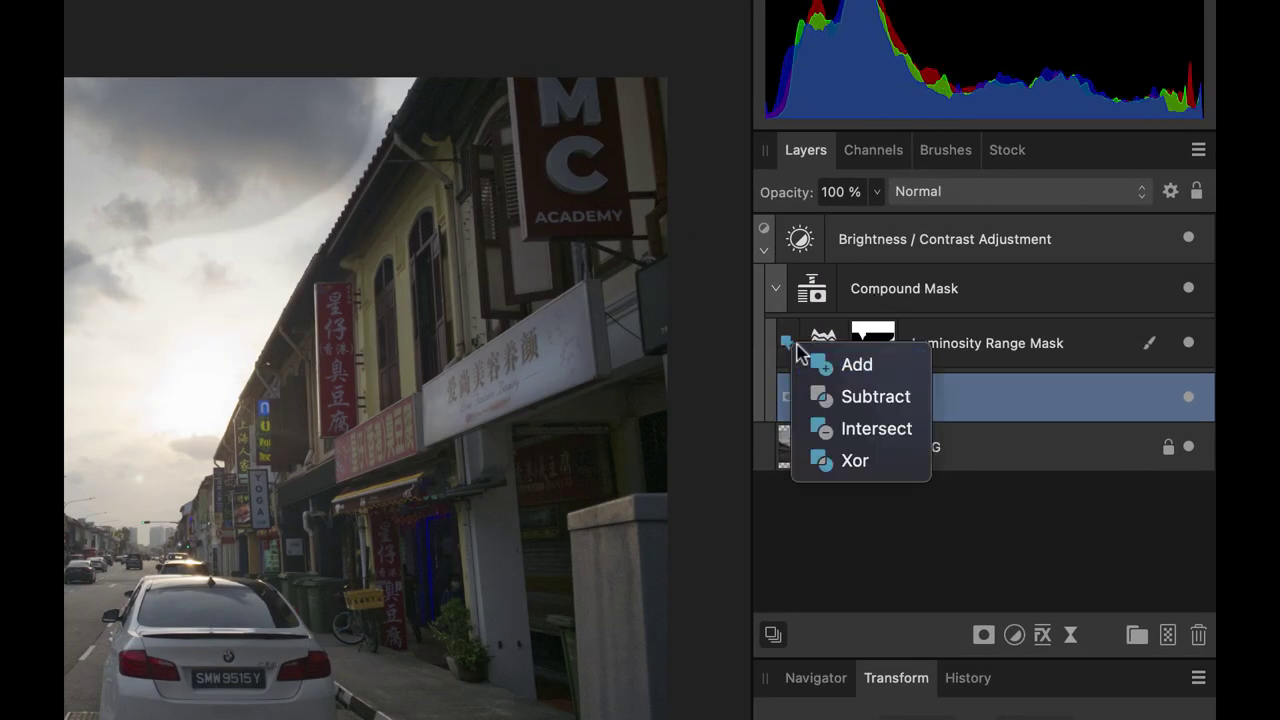
pyautogui.click(974, 394)
pyautogui.moveTo(866, 400); pyautogui.dragTo(852, 332)
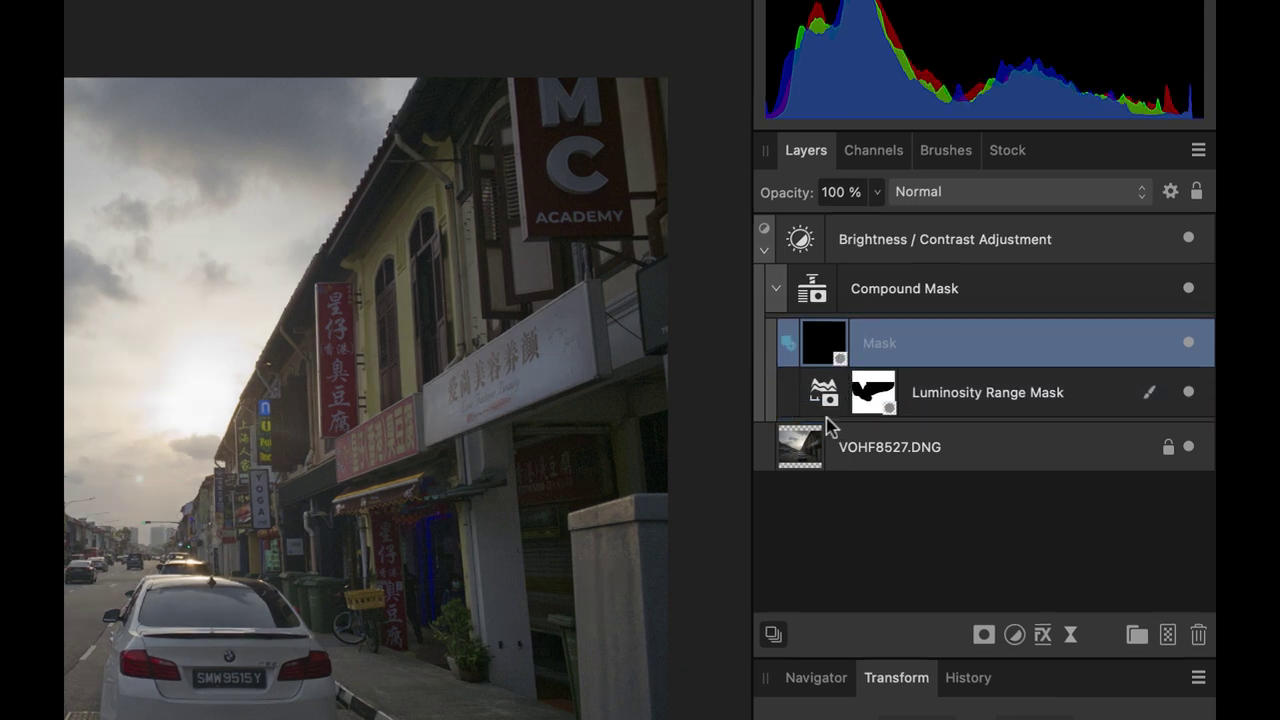
# Step: View the Compound Mask on its own and review the combining operations offered for the empty mask
pyautogui.doubleClick(830, 398)
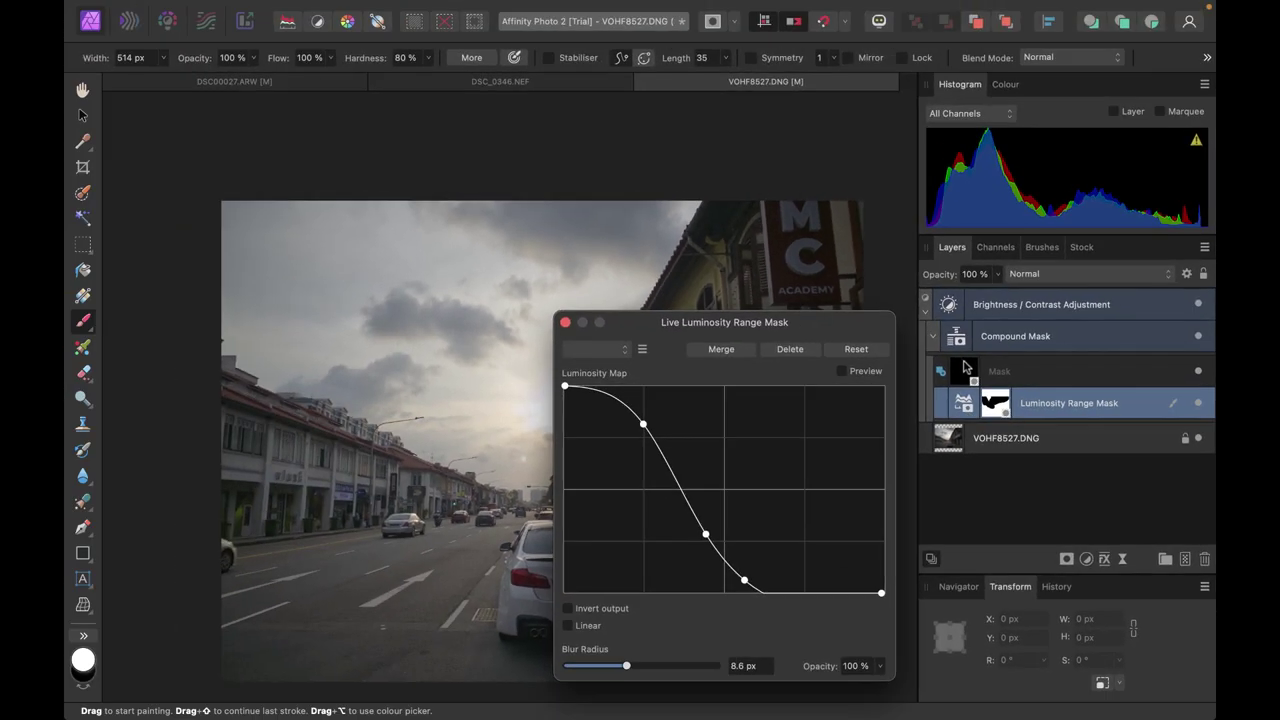
pyautogui.click(967, 368)
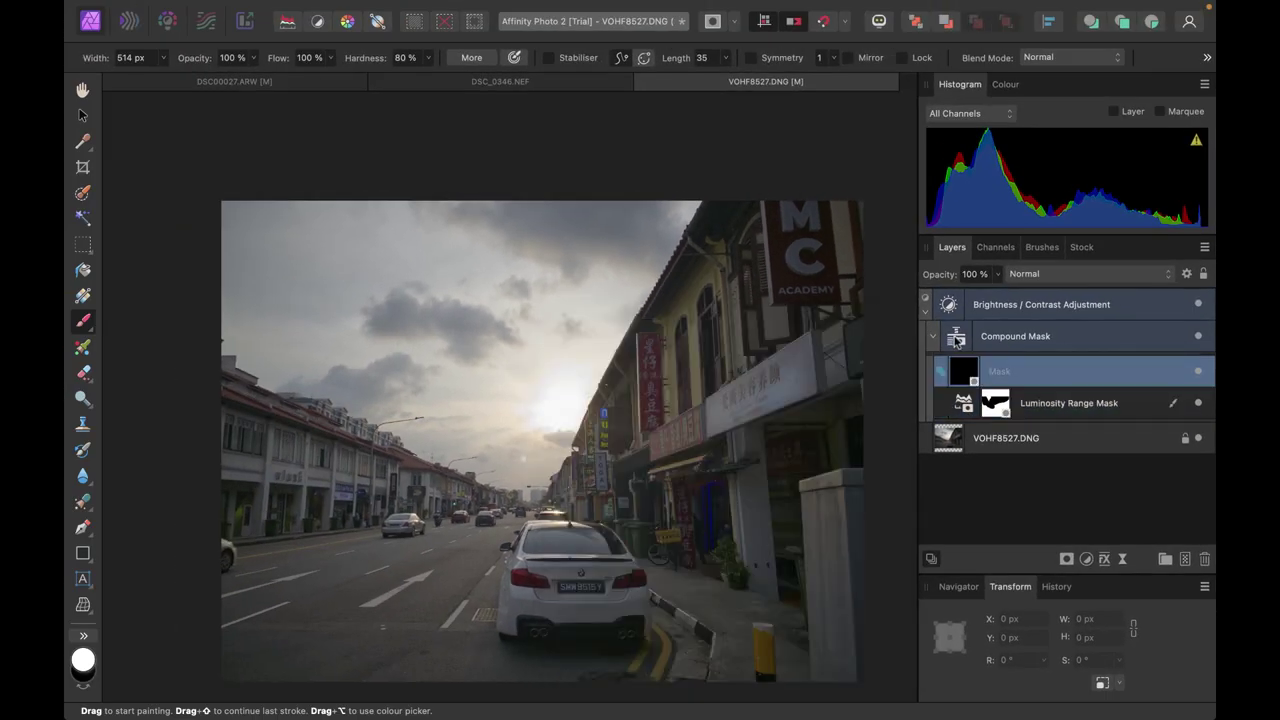
pyautogui.click(955, 337)
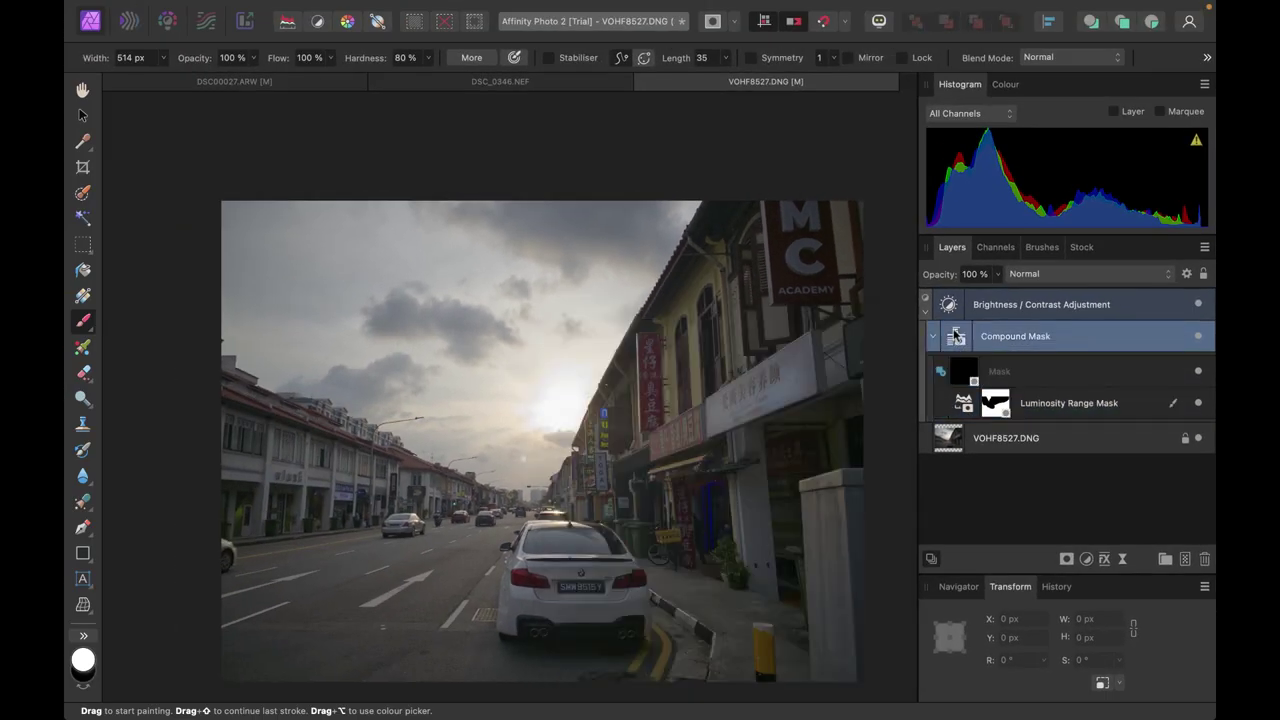
pyautogui.keyDown('alt'); pyautogui.click(955, 337); pyautogui.keyUp('alt')
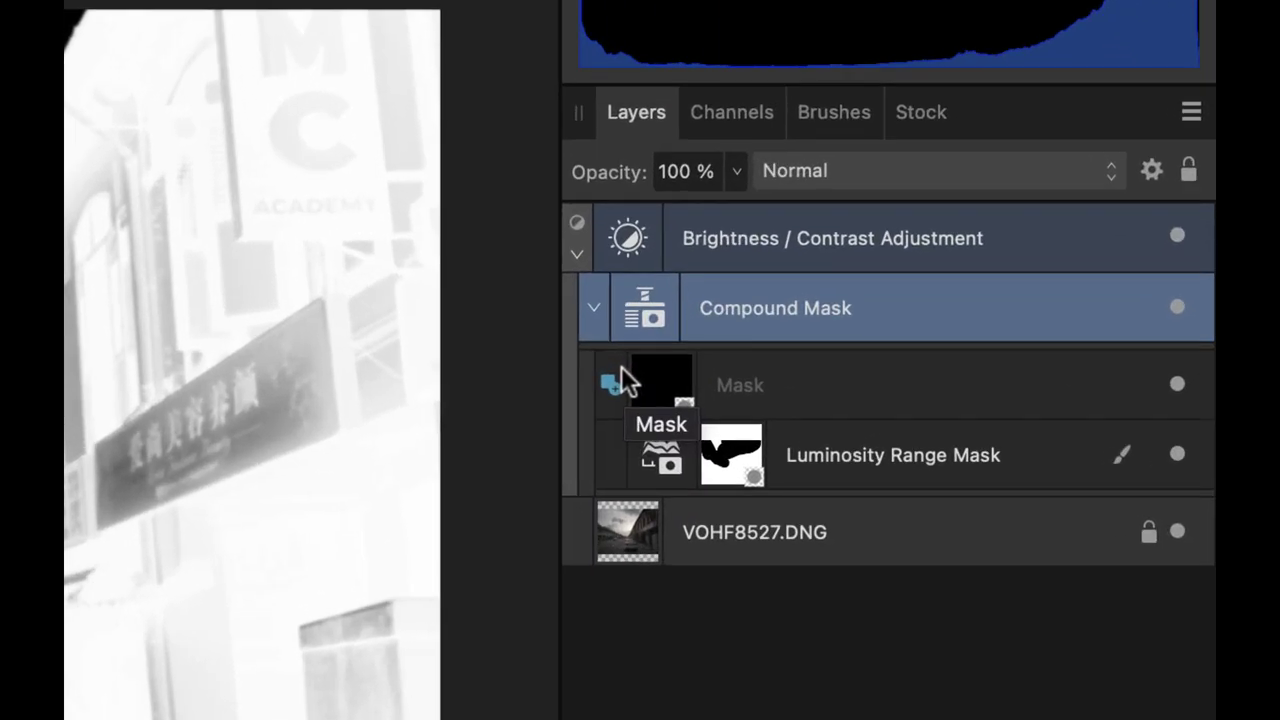
pyautogui.click(614, 376)
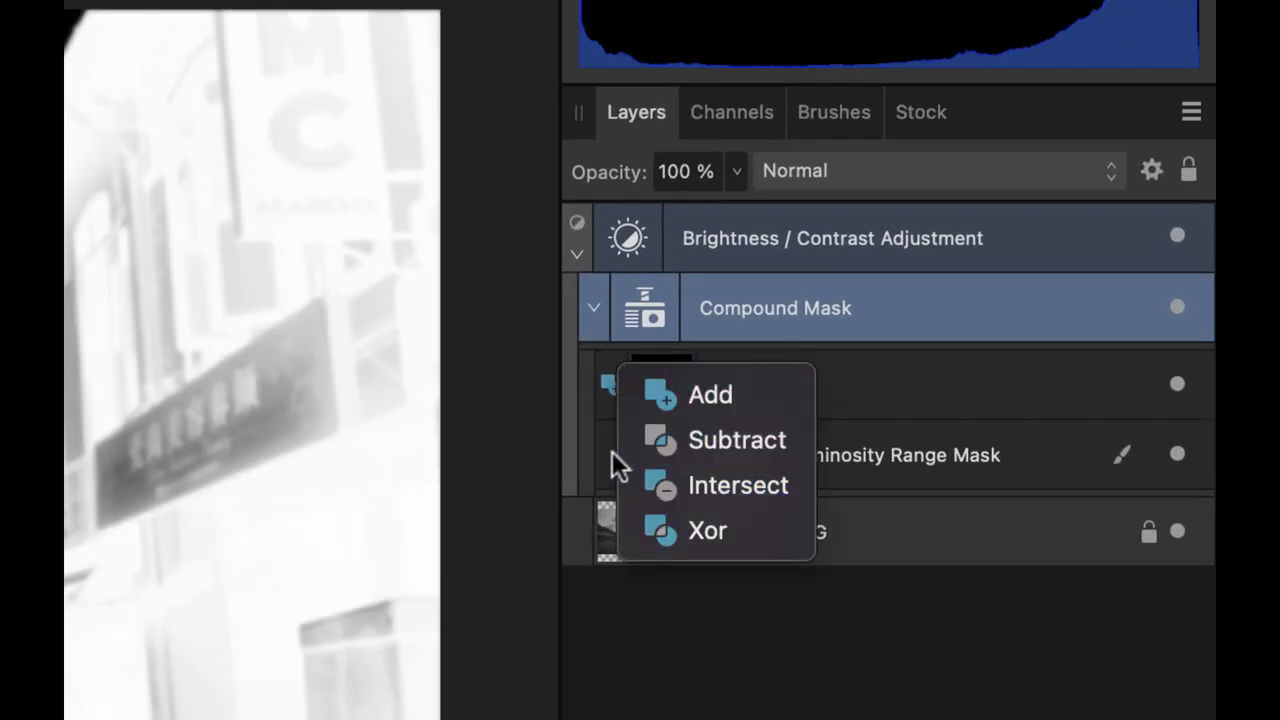
pyautogui.click(608, 443)
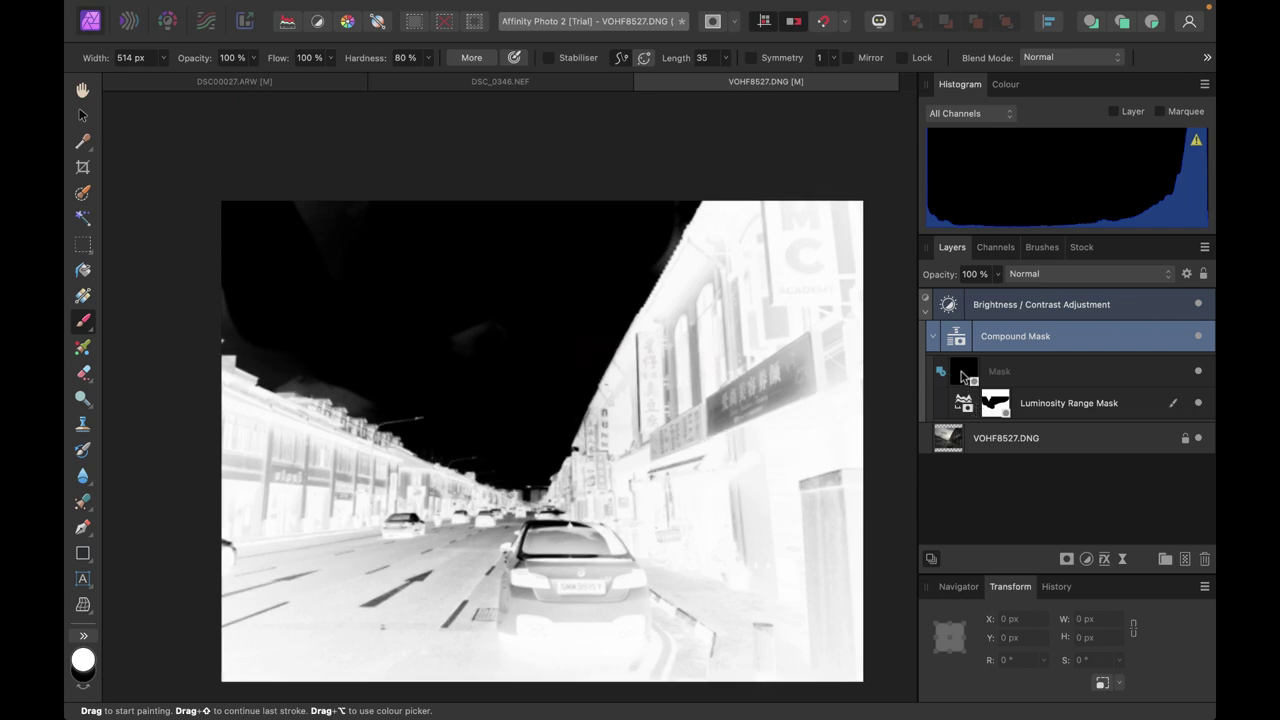
# Step: Paint white on the empty mask over the shophouses, cars and road, keeping off the sky
pyautogui.click(962, 375)
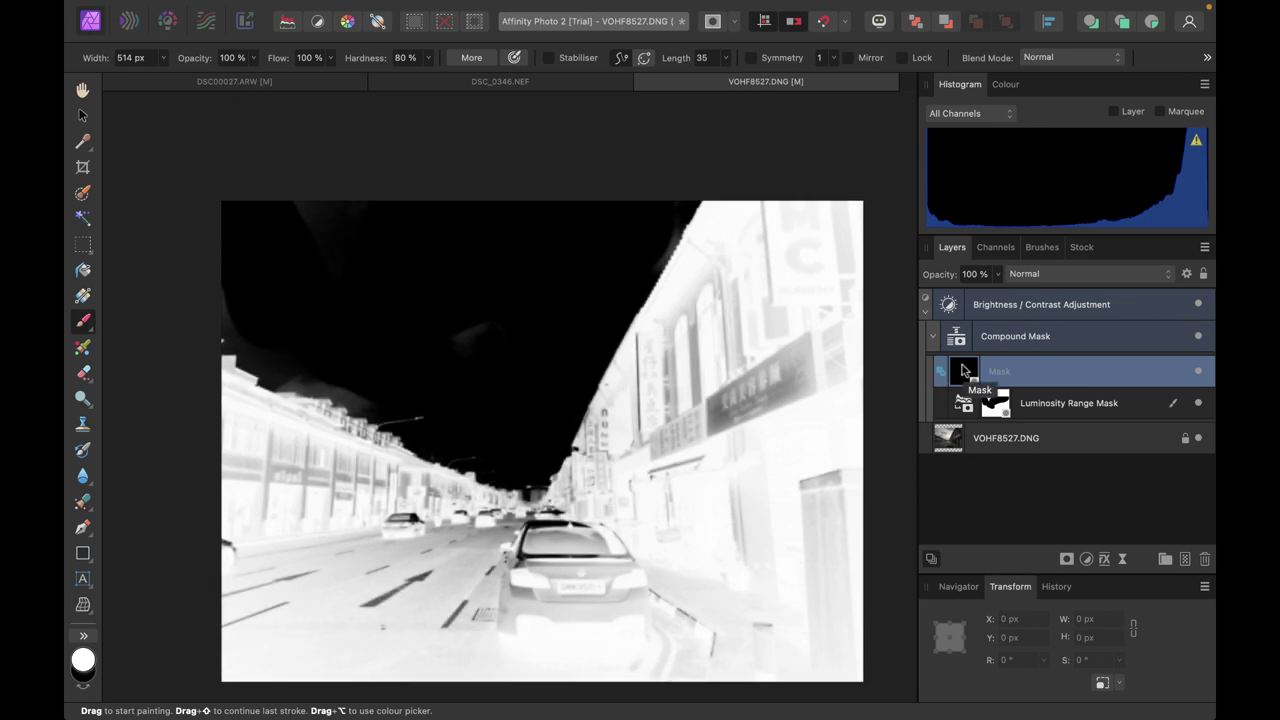
pyautogui.moveTo(761, 221)
pyautogui.mouseDown()
pyautogui.moveTo(677, 352)
pyautogui.moveTo(665, 415)
pyautogui.moveTo(759, 424)
pyautogui.moveTo(820, 338)
pyautogui.moveTo(848, 263)
pyautogui.moveTo(774, 325)
pyautogui.moveTo(732, 412)
pyautogui.moveTo(811, 319)
pyautogui.moveTo(713, 486)
pyautogui.moveTo(832, 480)
pyautogui.moveTo(477, 531)
pyautogui.moveTo(258, 540)
pyautogui.moveTo(821, 676)
pyautogui.moveTo(763, 684)
pyautogui.moveTo(788, 596)
pyautogui.moveTo(727, 498)
pyautogui.moveTo(655, 360)
pyautogui.mouseUp()
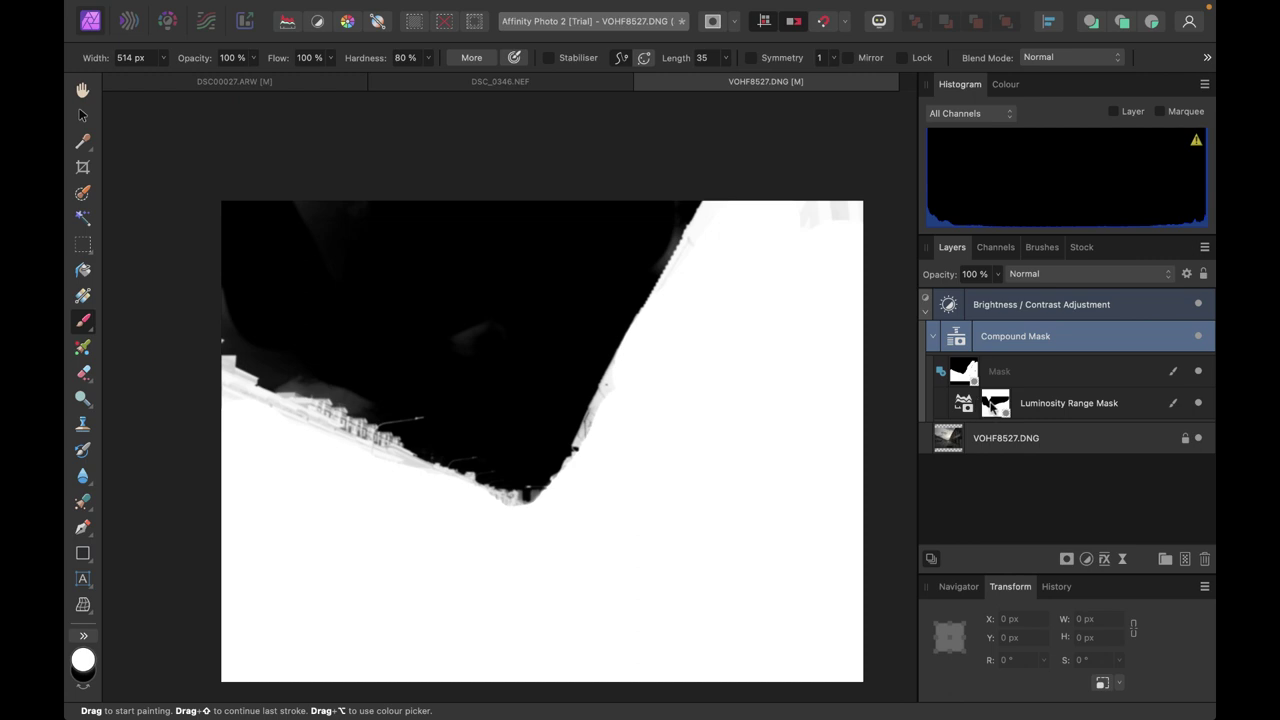
# Step: Compare the Luminosity Range Mask, the painted mask and the combined Compound Mask by viewing each on its own
pyautogui.click(992, 403)
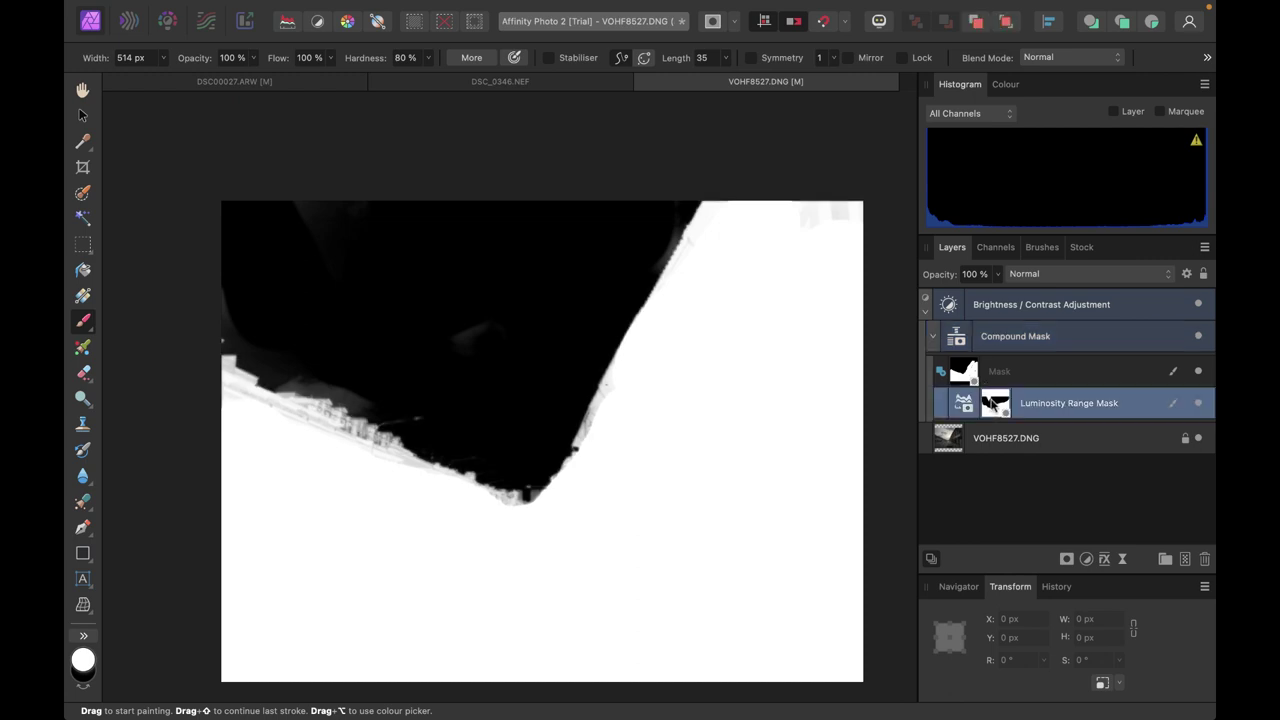
pyautogui.doubleClick(978, 408)
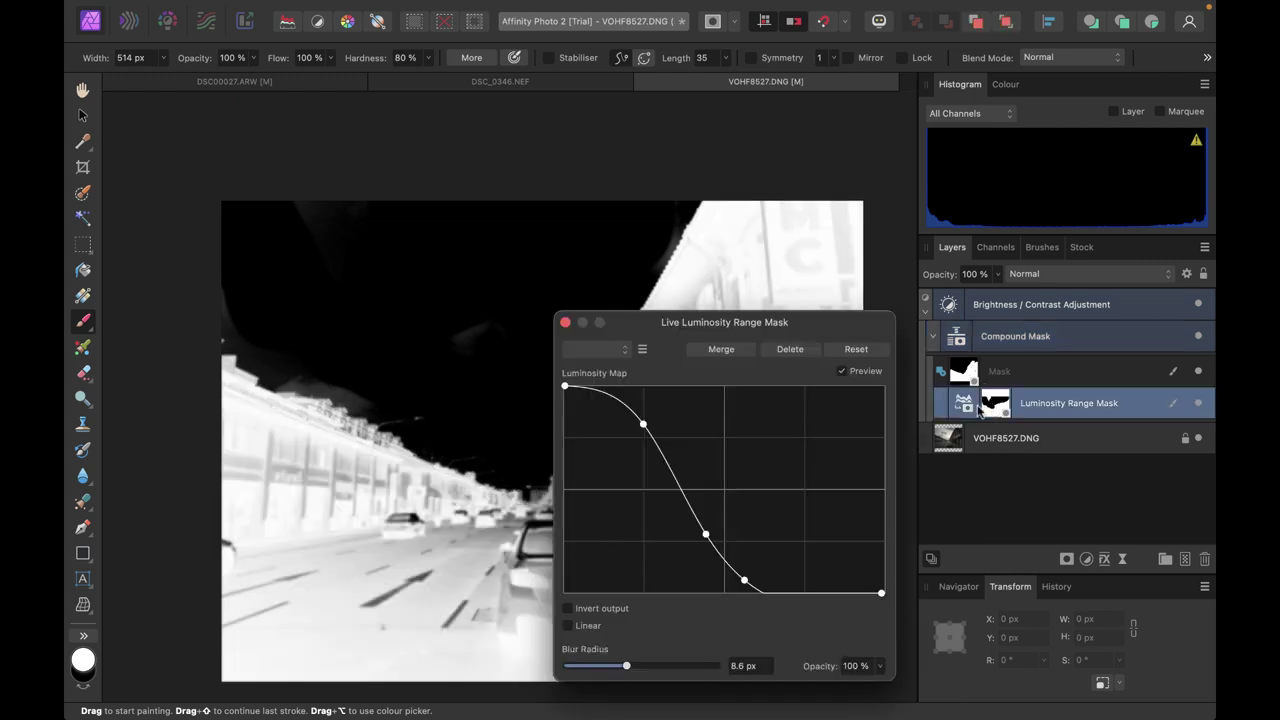
pyautogui.moveTo(848, 330); pyautogui.dragTo(1150, 548)
pyautogui.click(977, 375)
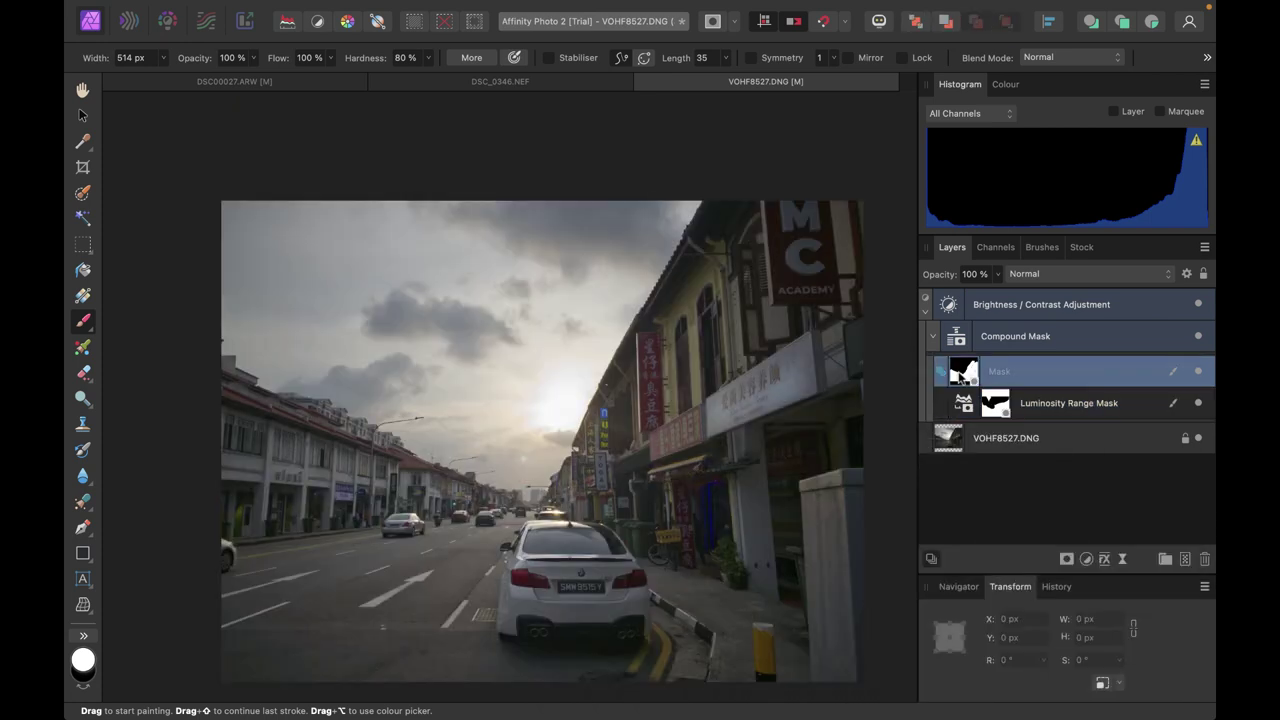
pyautogui.keyDown('alt'); pyautogui.click(961, 374); pyautogui.keyUp('alt')
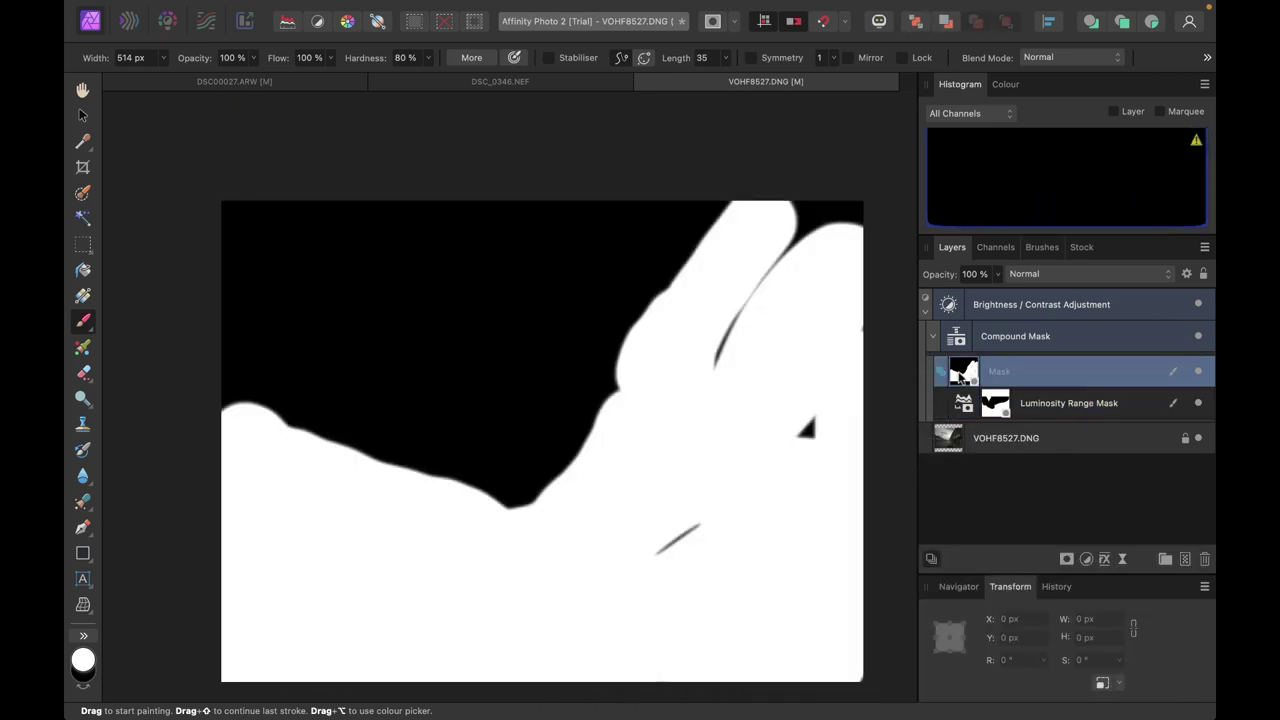
pyautogui.click(958, 343)
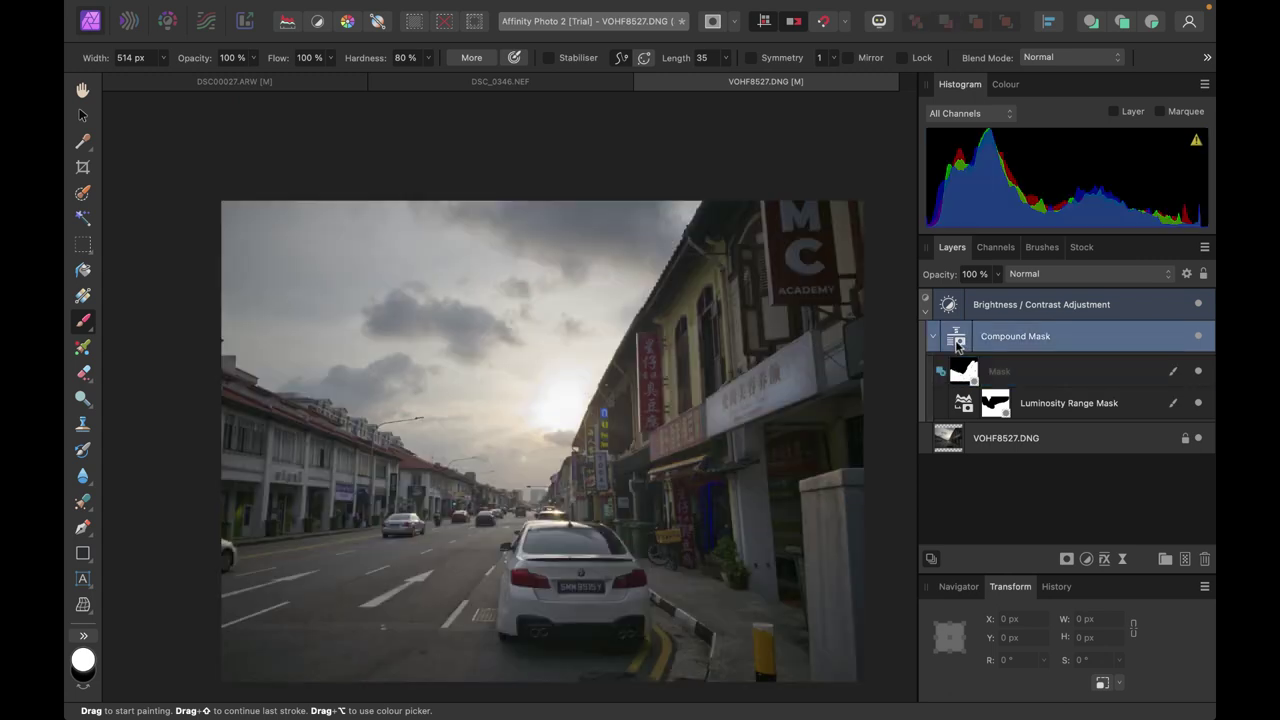
pyautogui.keyDown('alt'); pyautogui.click(958, 343); pyautogui.keyUp('alt')
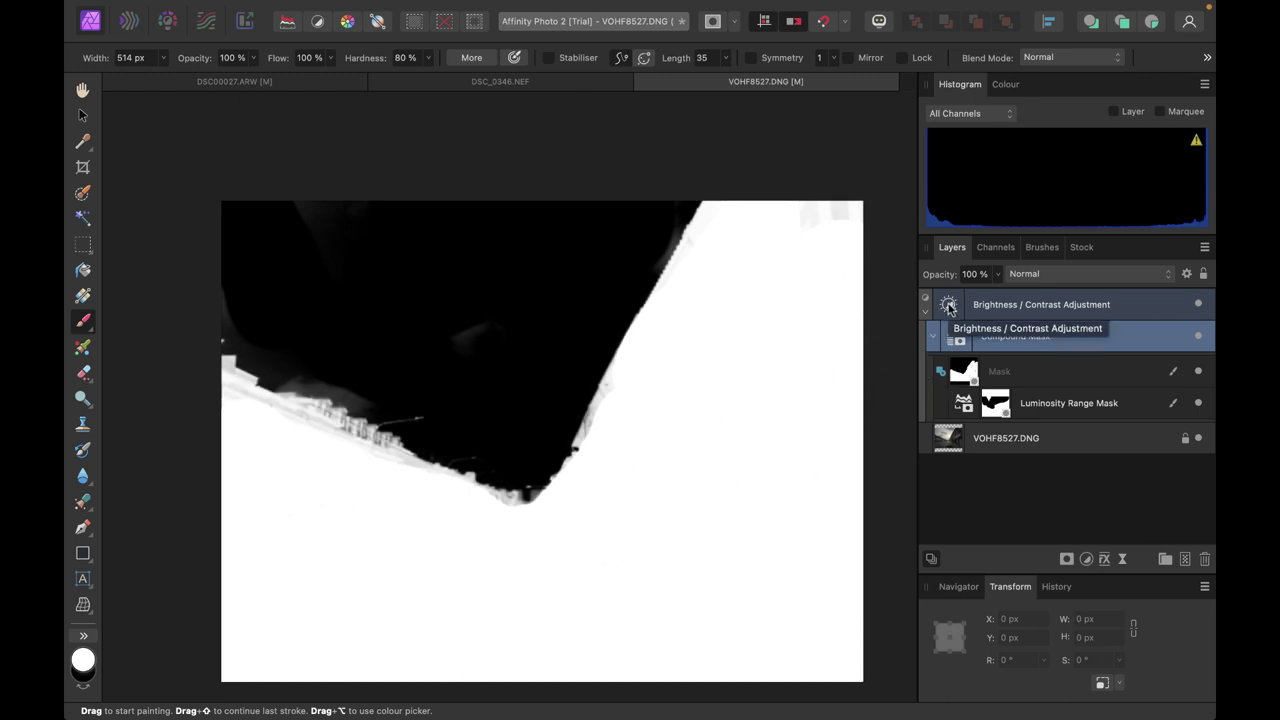
# Step: Raise the brightness of the Brightness / Contrast adjustment to lighten the shophouses and road
pyautogui.doubleClick(949, 305)
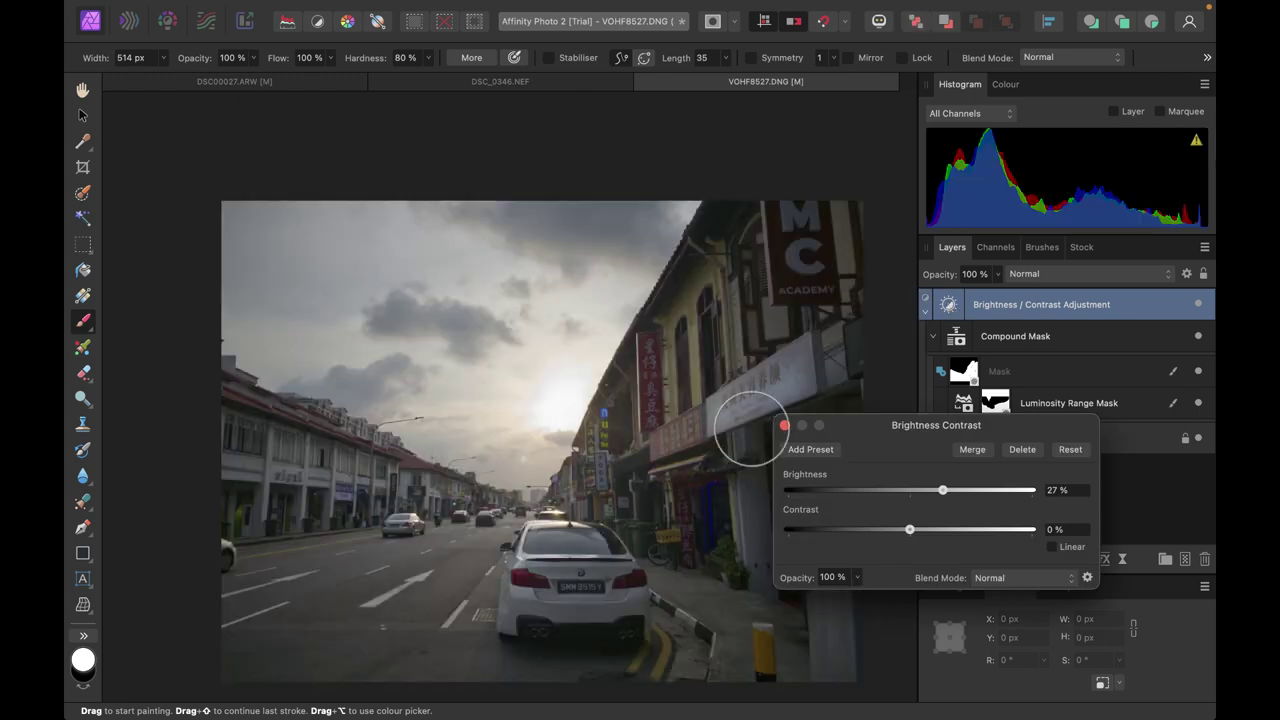
pyautogui.moveTo(846, 423); pyautogui.dragTo(1020, 490)
pyautogui.moveTo(1131, 557)
pyautogui.mouseDown()
pyautogui.moveTo(1093, 568)
pyautogui.moveTo(1123, 580)
pyautogui.mouseUp()
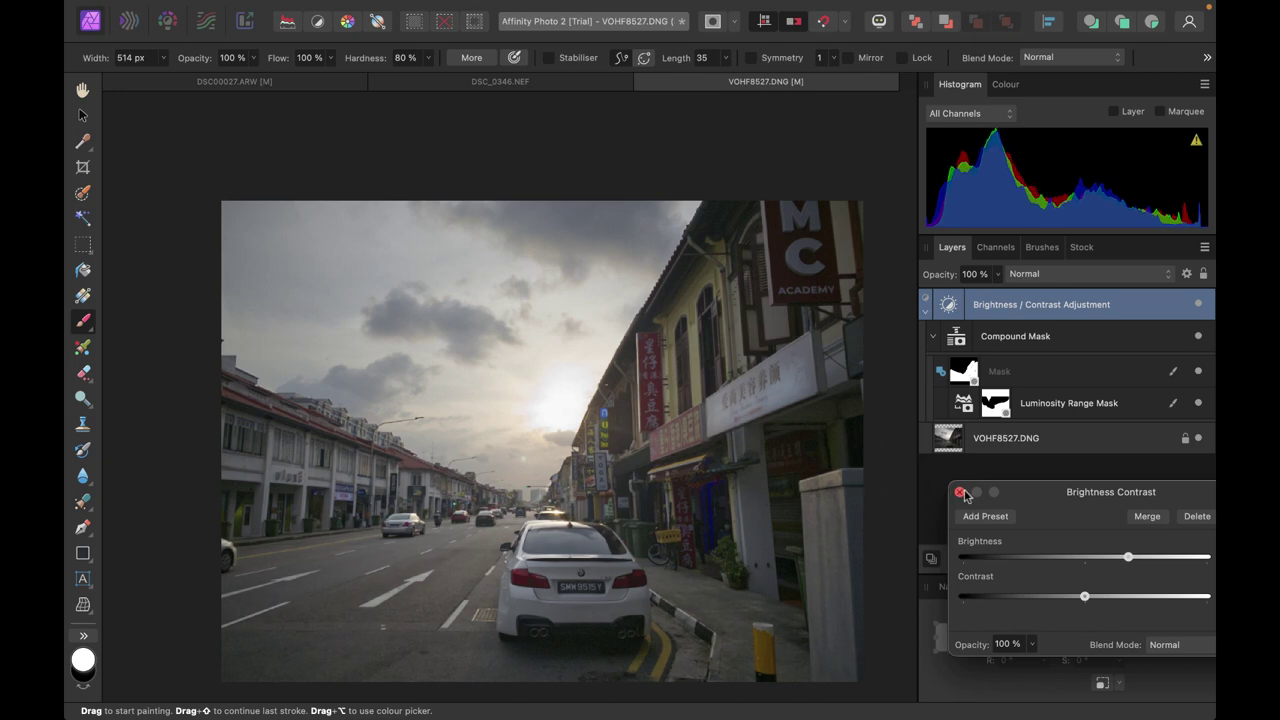
# Step: Close the Brightness / Contrast settings and open the VOHF8527.DNG raw layer in the Develop Persona
pyautogui.click(960, 492)
pyautogui.scroll(-3, 580, 533)
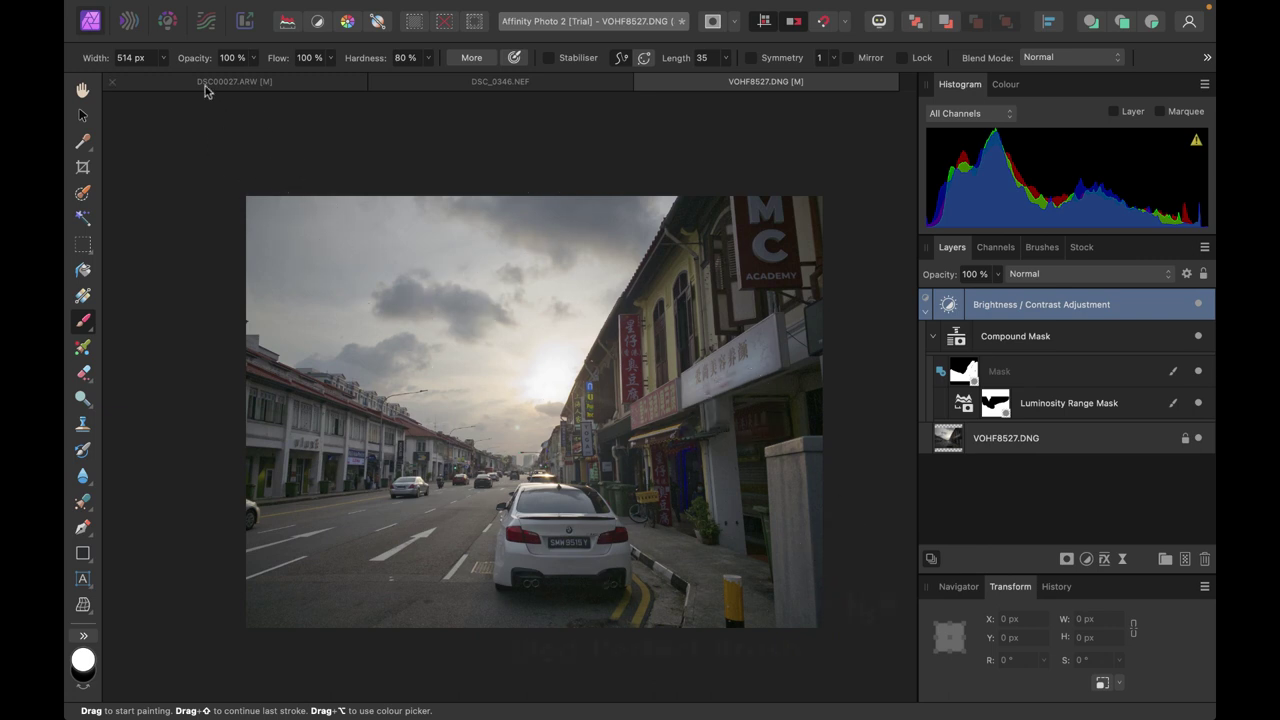
pyautogui.click(168, 22)
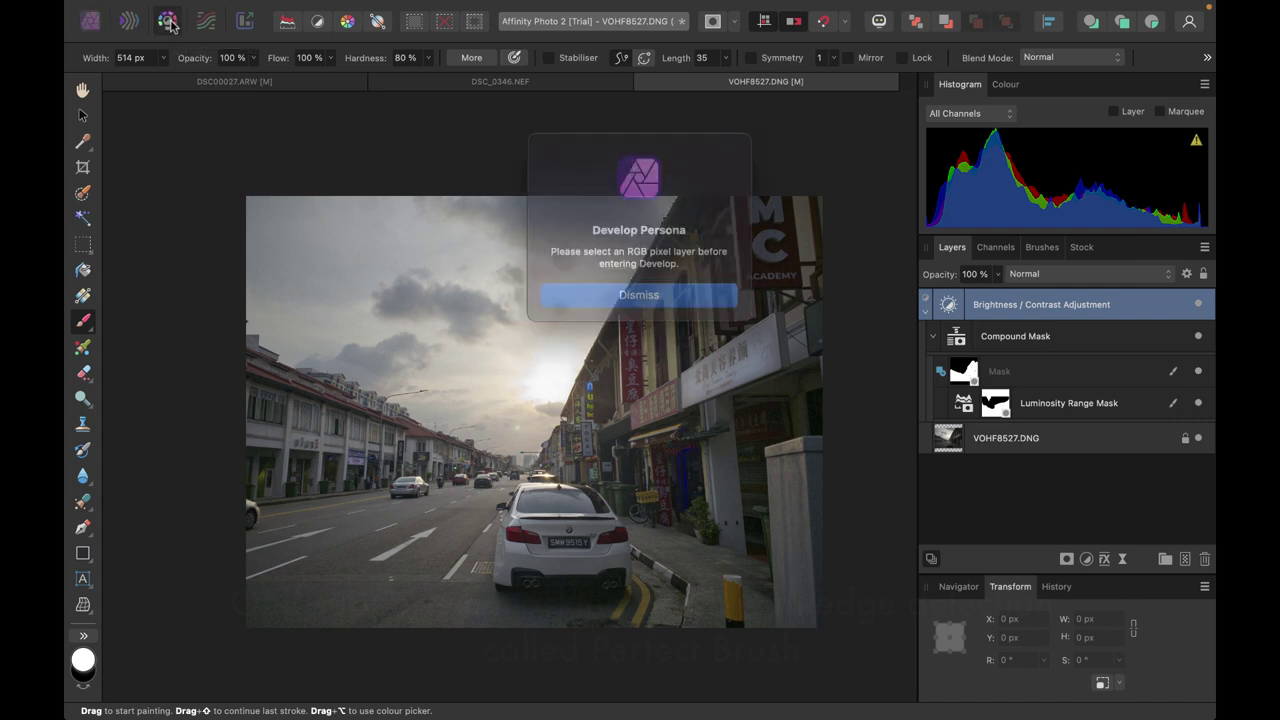
pyautogui.click(575, 298)
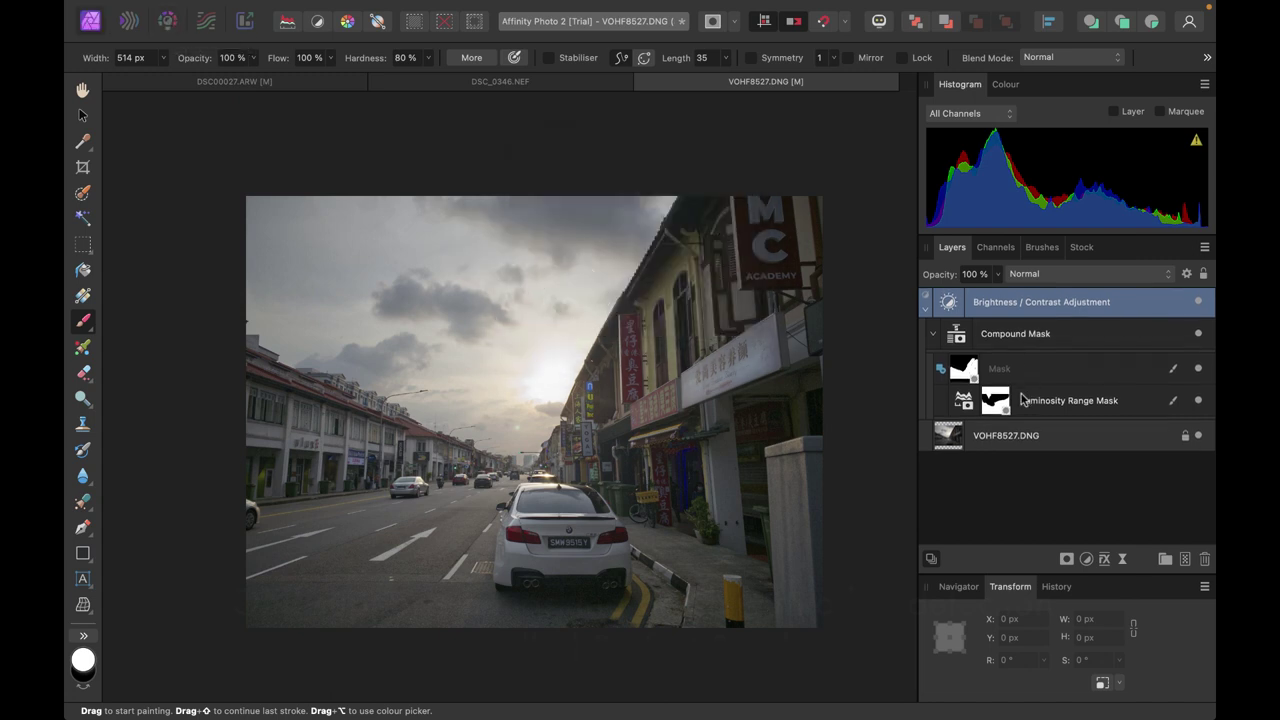
pyautogui.click(961, 442)
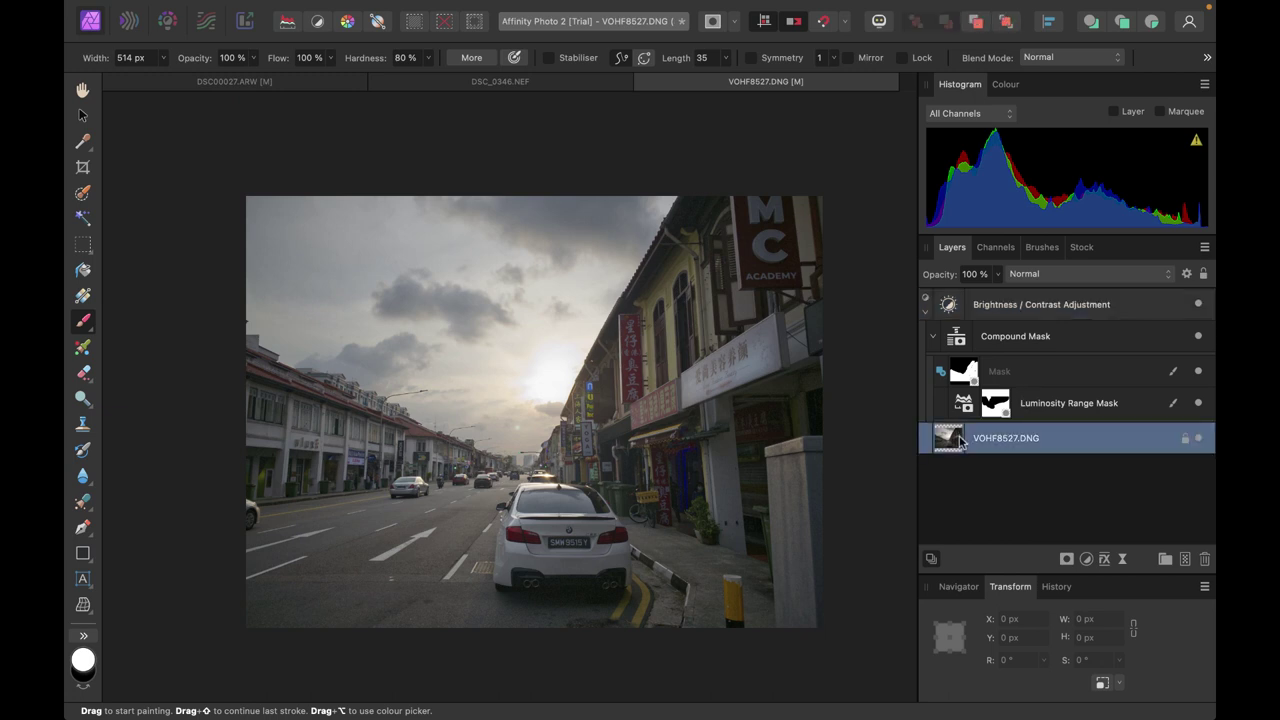
pyautogui.click(168, 21)
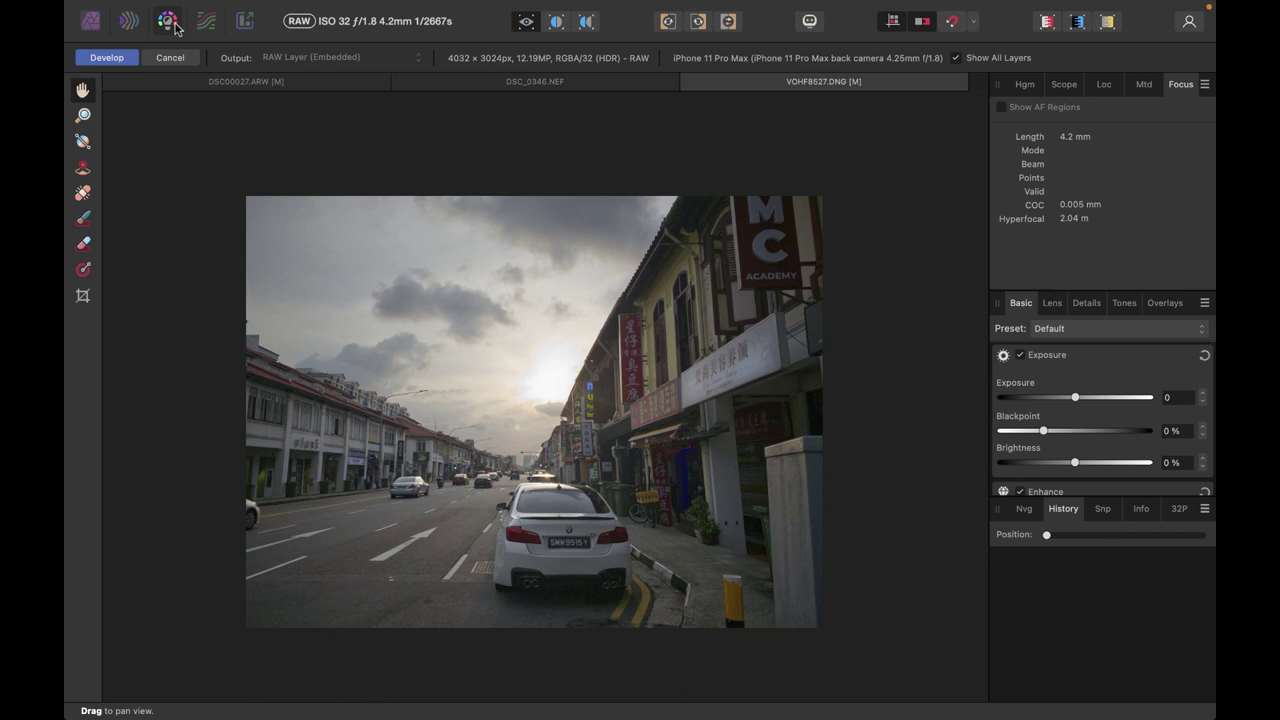
# Step: Set the raw image's Clarity to 34 % and inspect the detail in the sky and shophouses
pyautogui.scroll(-5, 1050, 400)
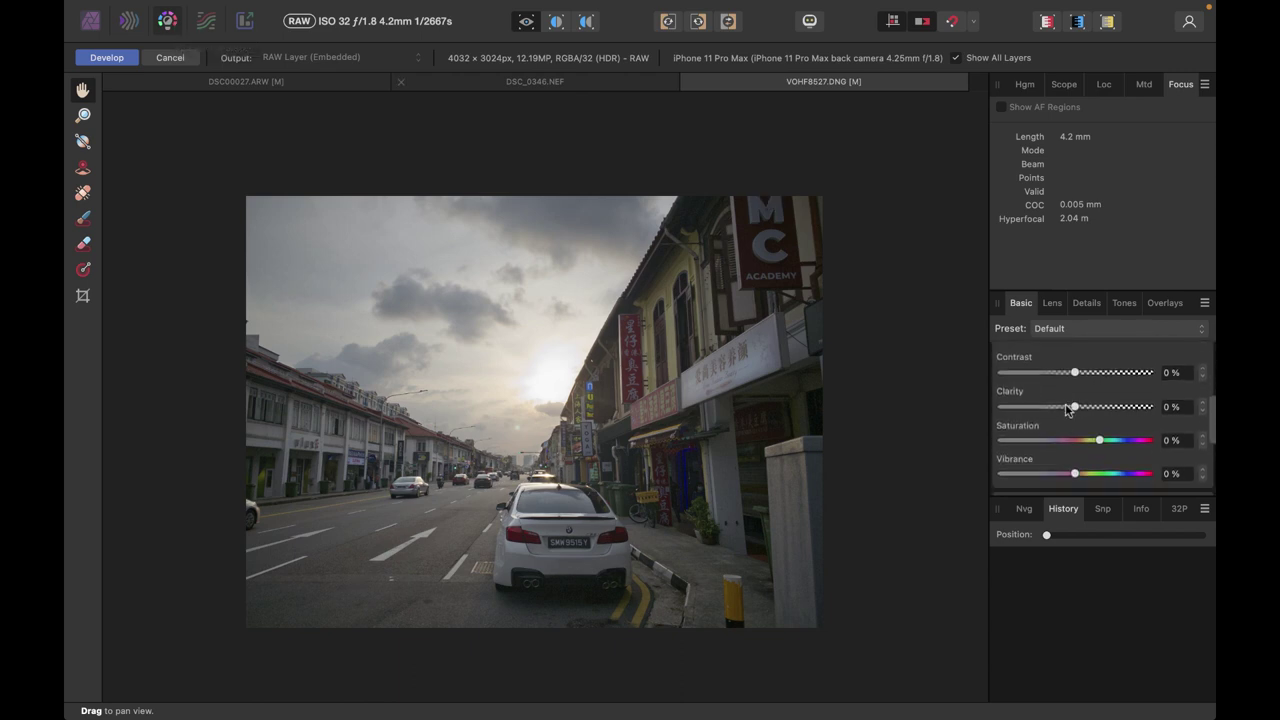
pyautogui.moveTo(1075, 403); pyautogui.dragTo(1099, 409)
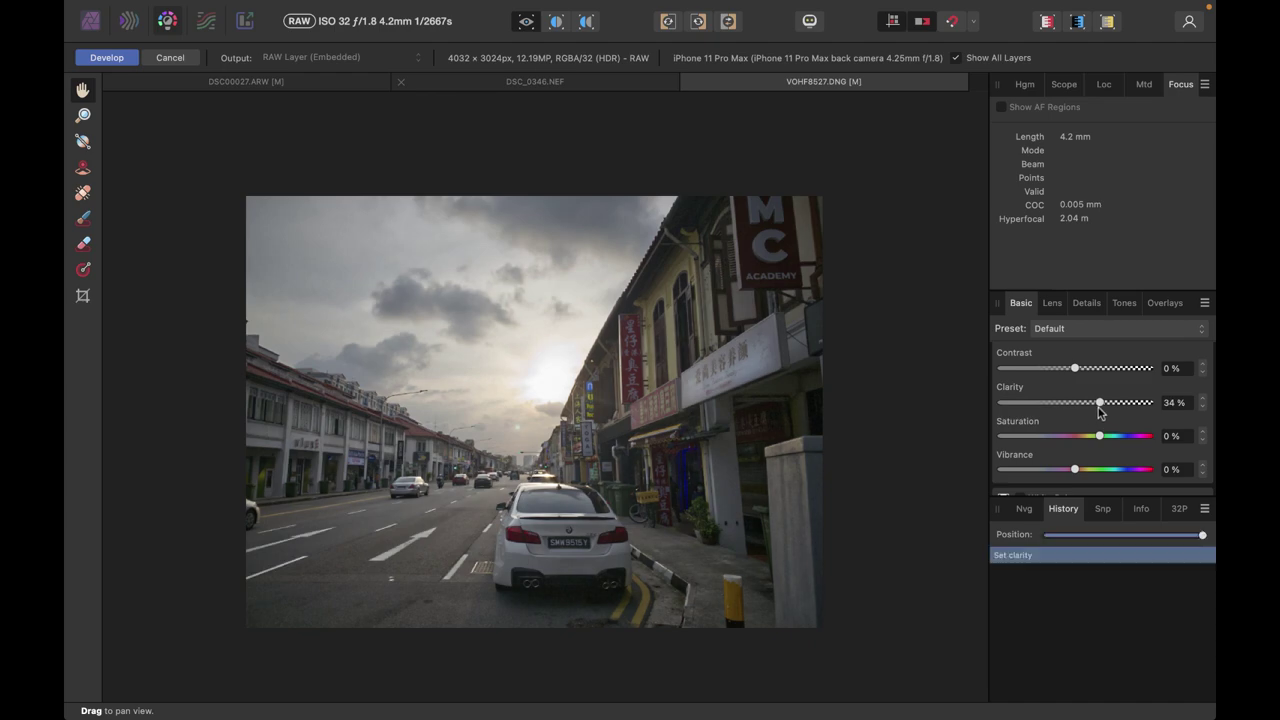
pyautogui.scroll(3, 596, 461)
pyautogui.scroll(3, 674, 251)
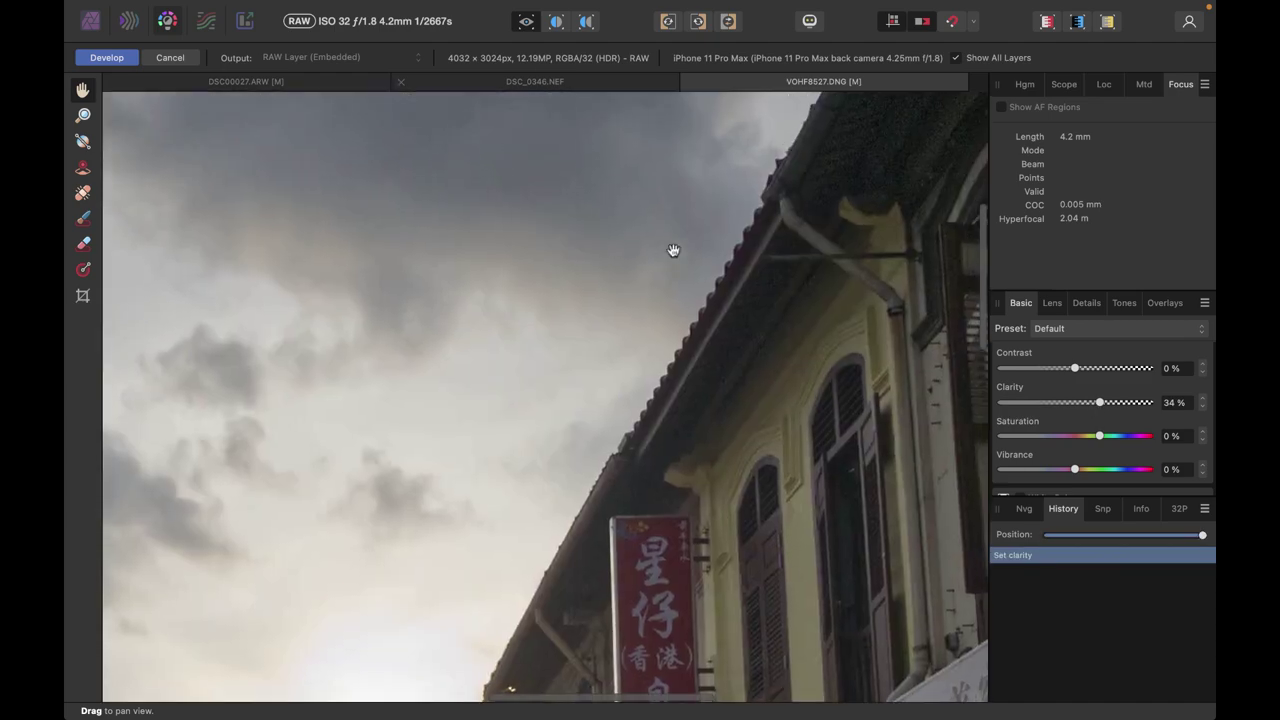
pyautogui.scroll(-5, 674, 251)
pyautogui.scroll(5, 436, 530)
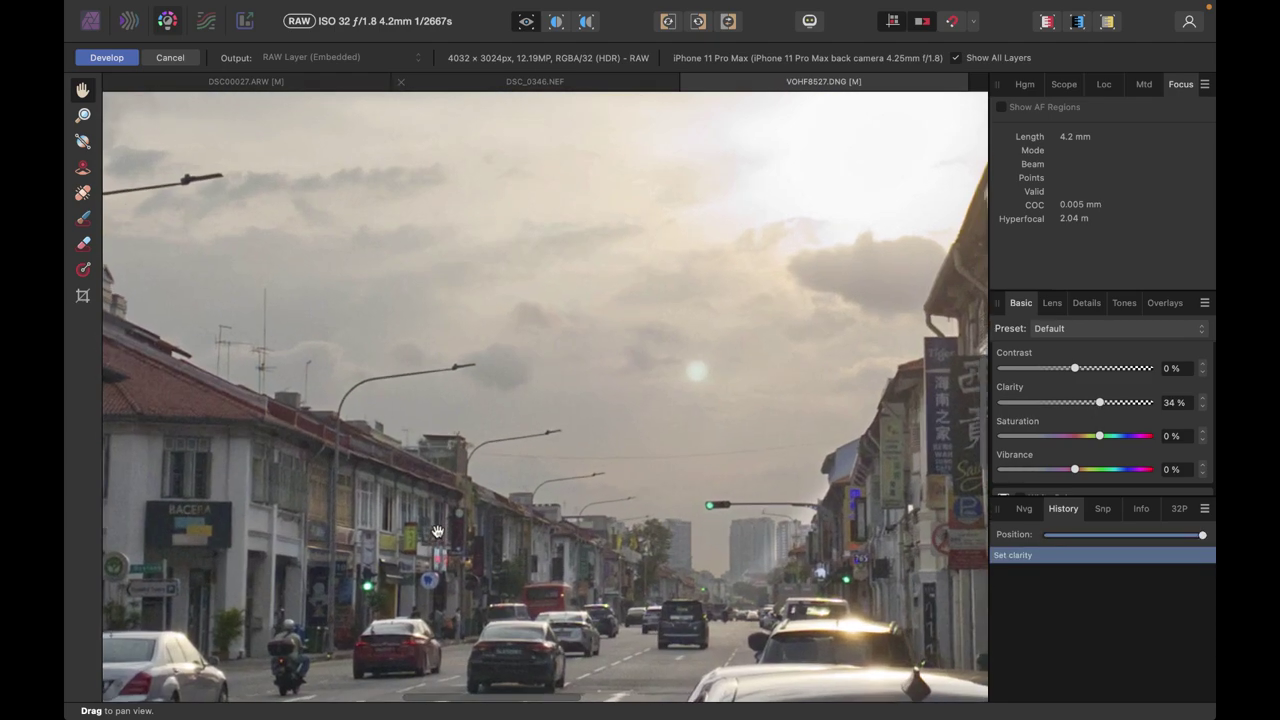
pyautogui.scroll(-6, 440, 529)
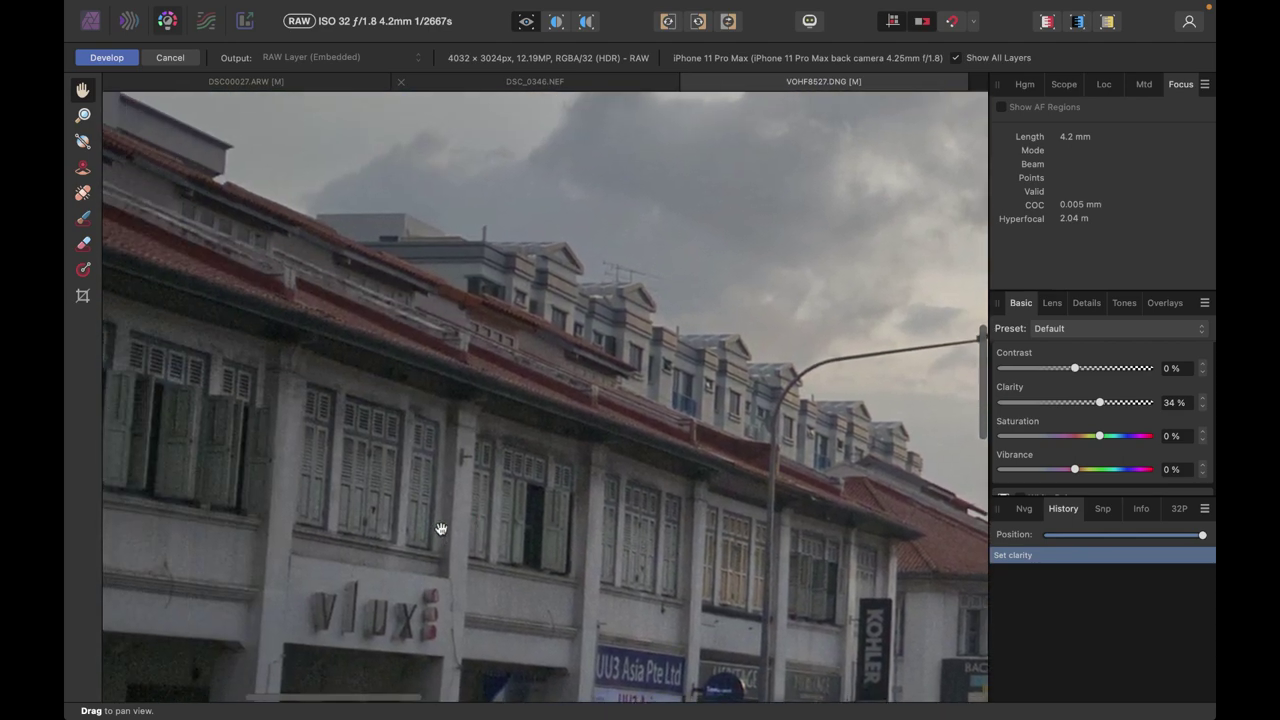